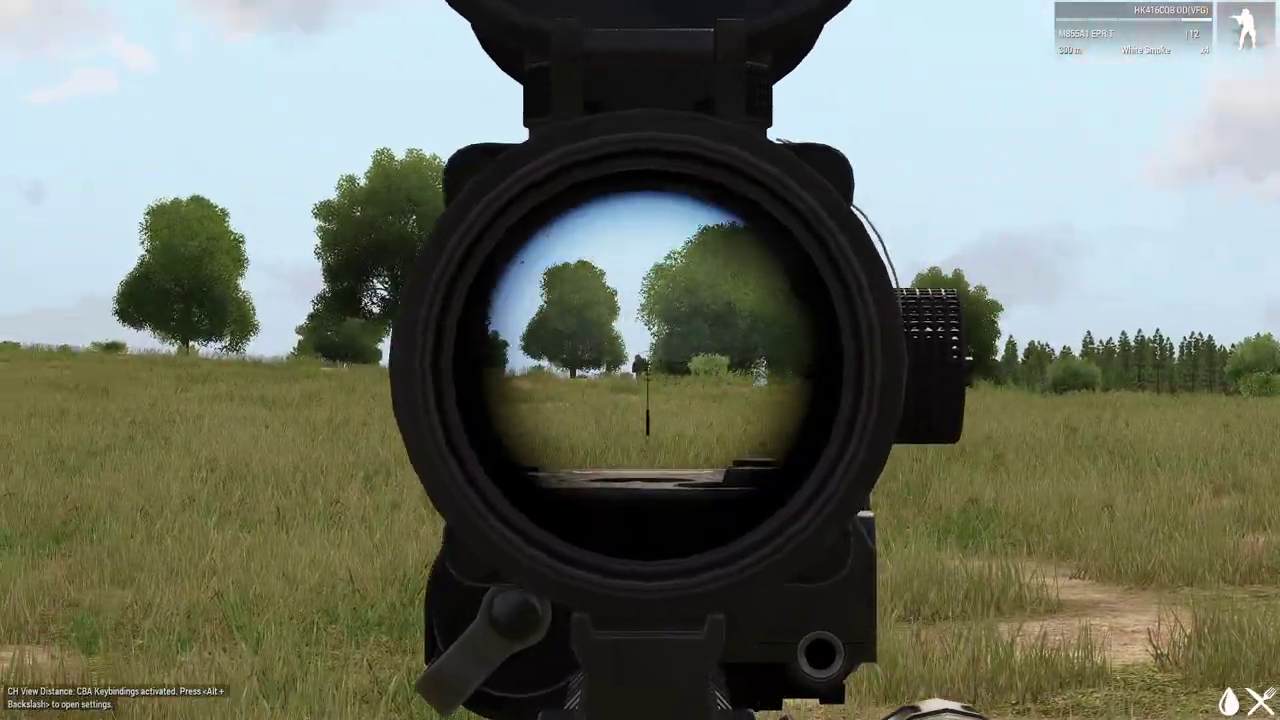
{"action": "key", "text": "x"}
{"action": "left_click", "coordinate": [640, 360]}
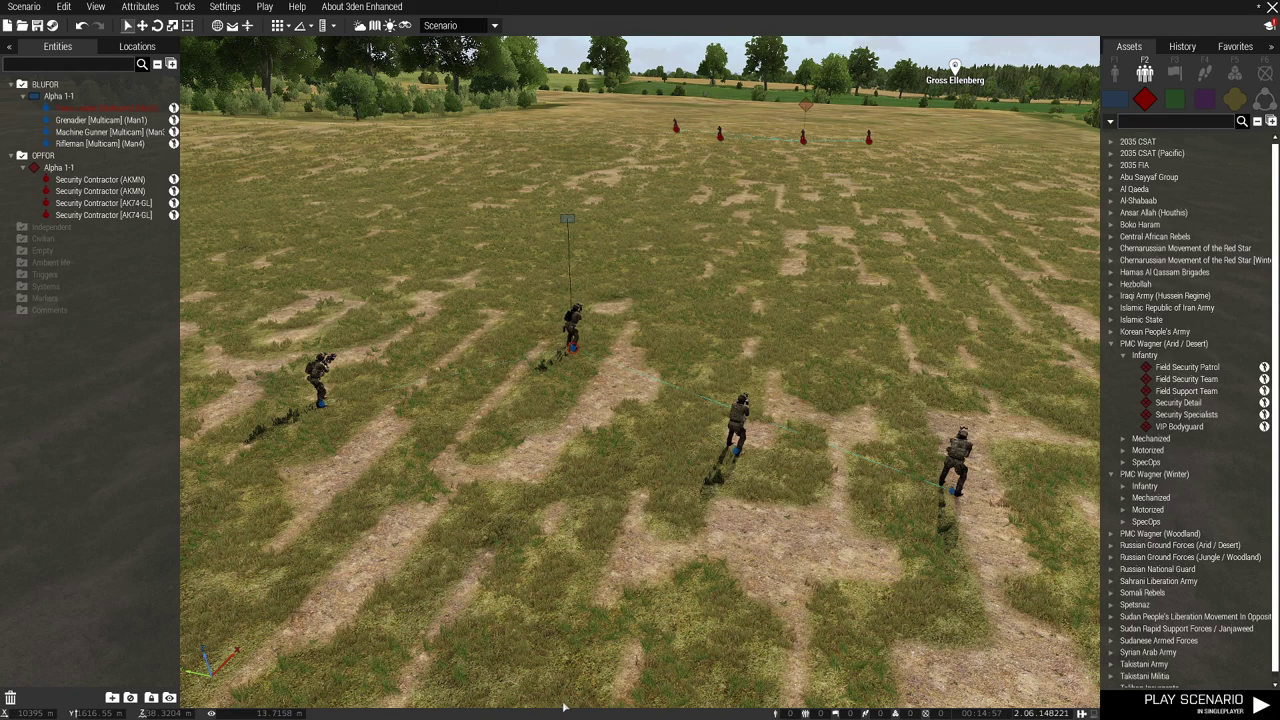
Examine the placement of the BLUFOR Alpha 1-1 team in the field, from behind and up close from the front
{"action": "left_click_drag", "start_coordinate": [599, 700], "coordinate": [617, 694]}
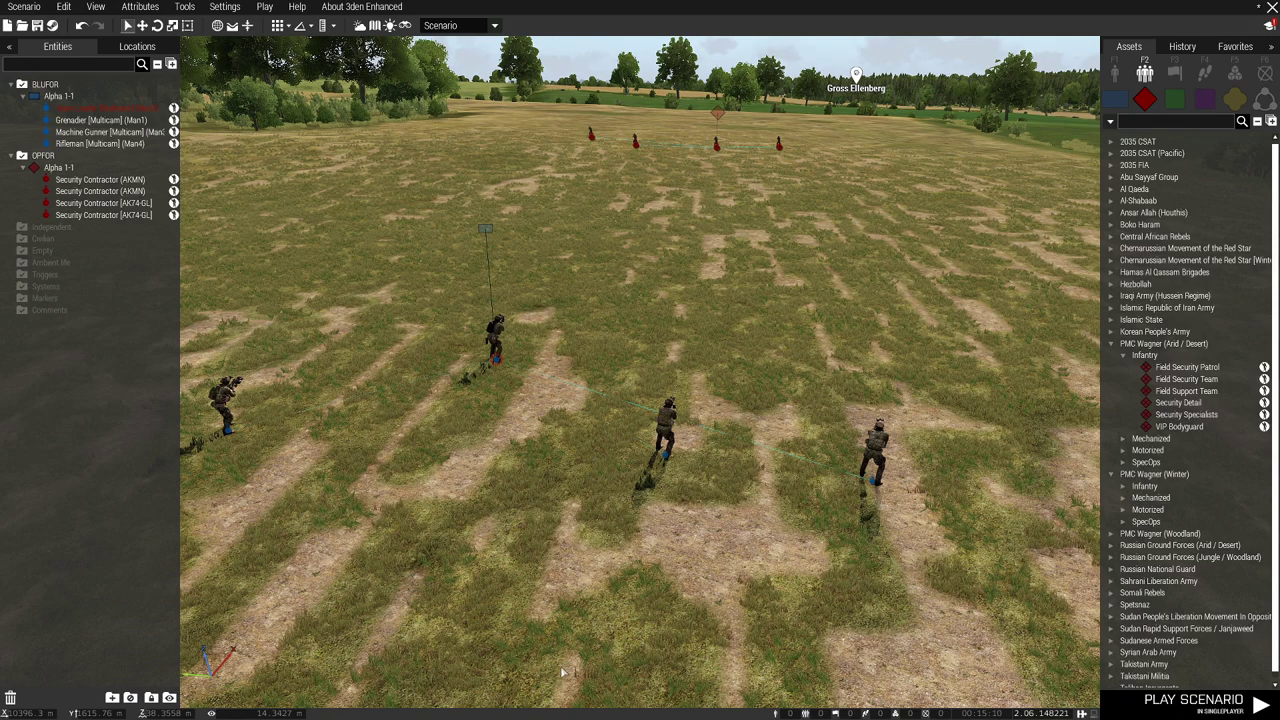
{"action": "left_click_drag", "start_coordinate": [624, 698], "coordinate": [599, 683]}
{"action": "left_click_drag", "start_coordinate": [790, 604], "coordinate": [739, 563]}
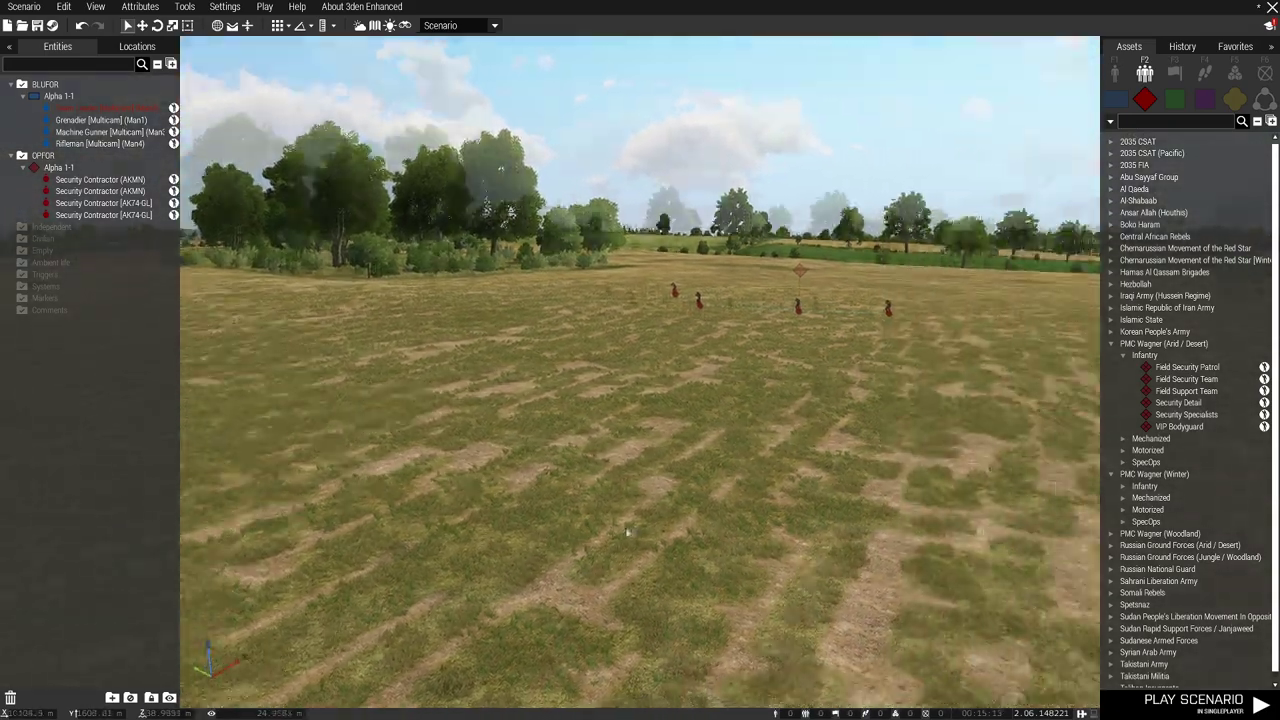
{"action": "left_click_drag", "start_coordinate": [628, 532], "coordinate": [722, 538]}
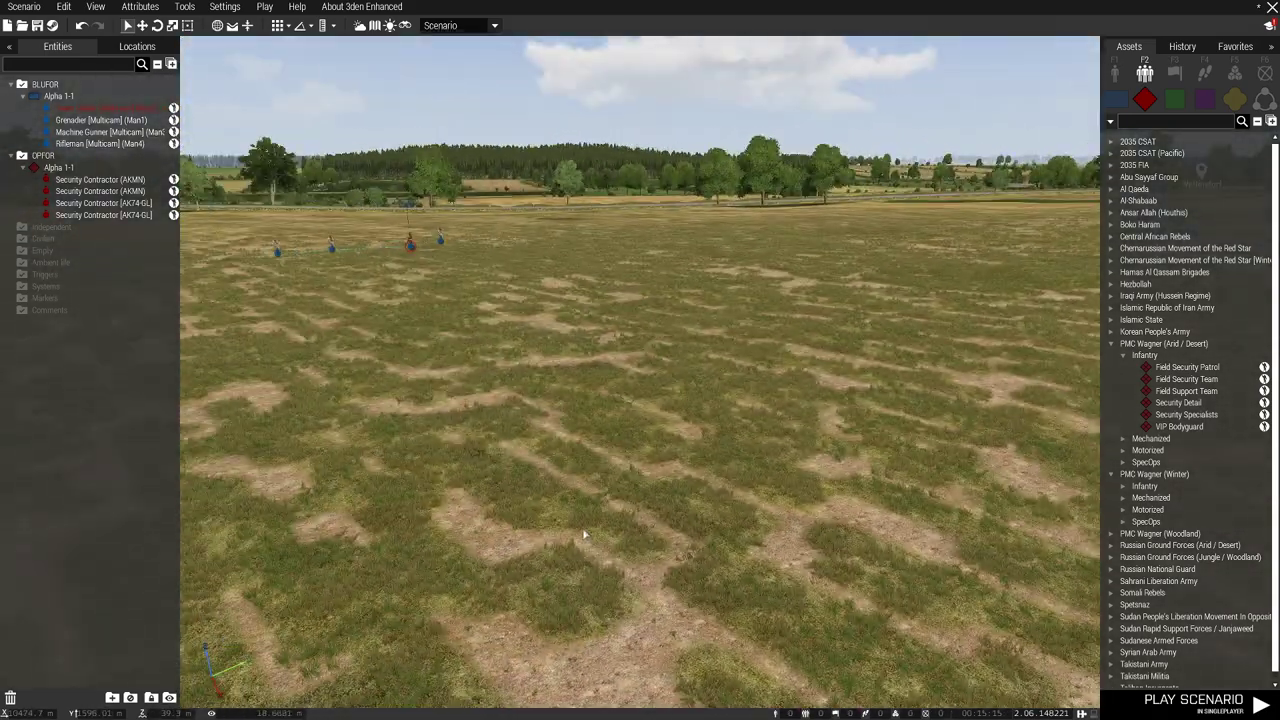
{"action": "left_click_drag", "start_coordinate": [584, 531], "coordinate": [549, 527]}
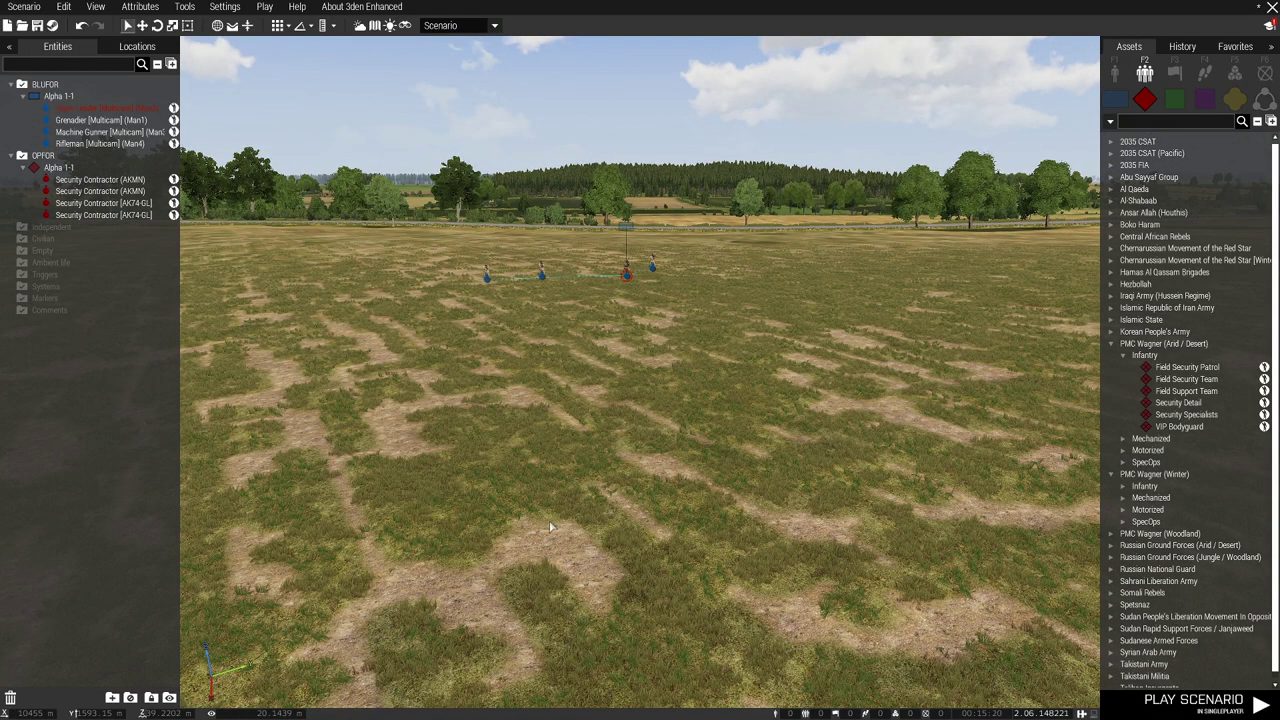
{"action": "key", "text": "w"}
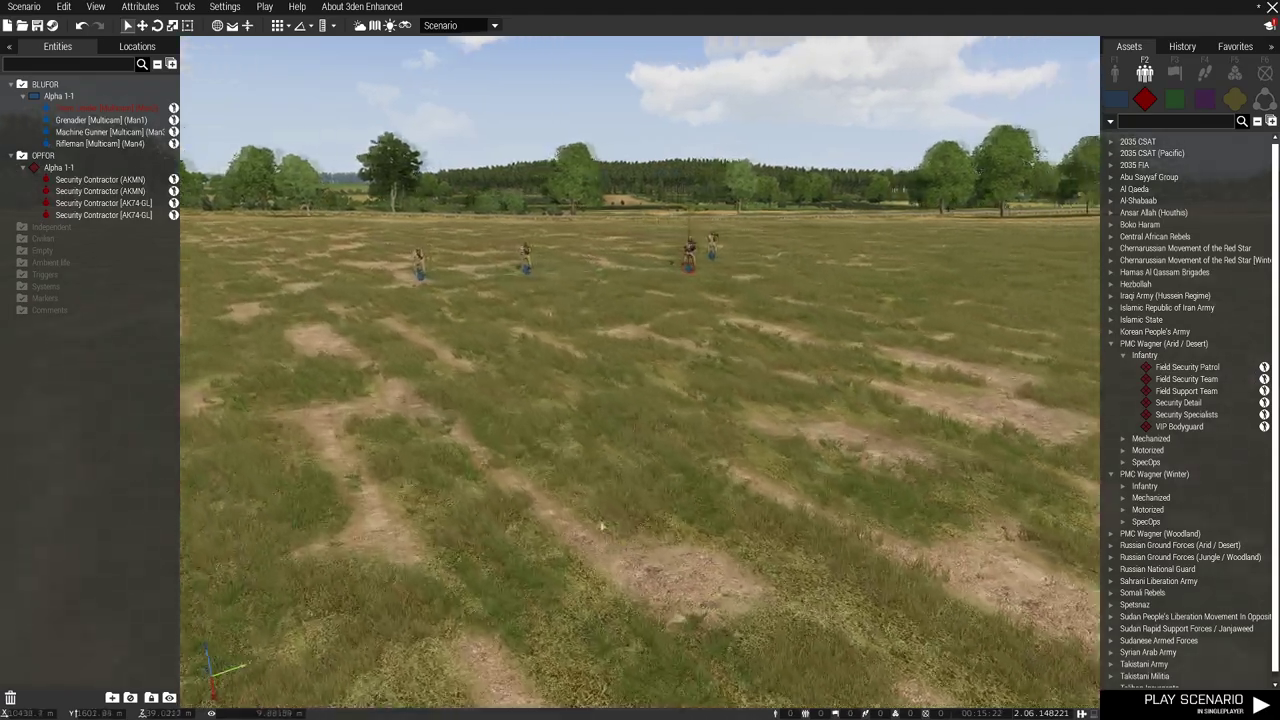
{"action": "key", "text": "w"}
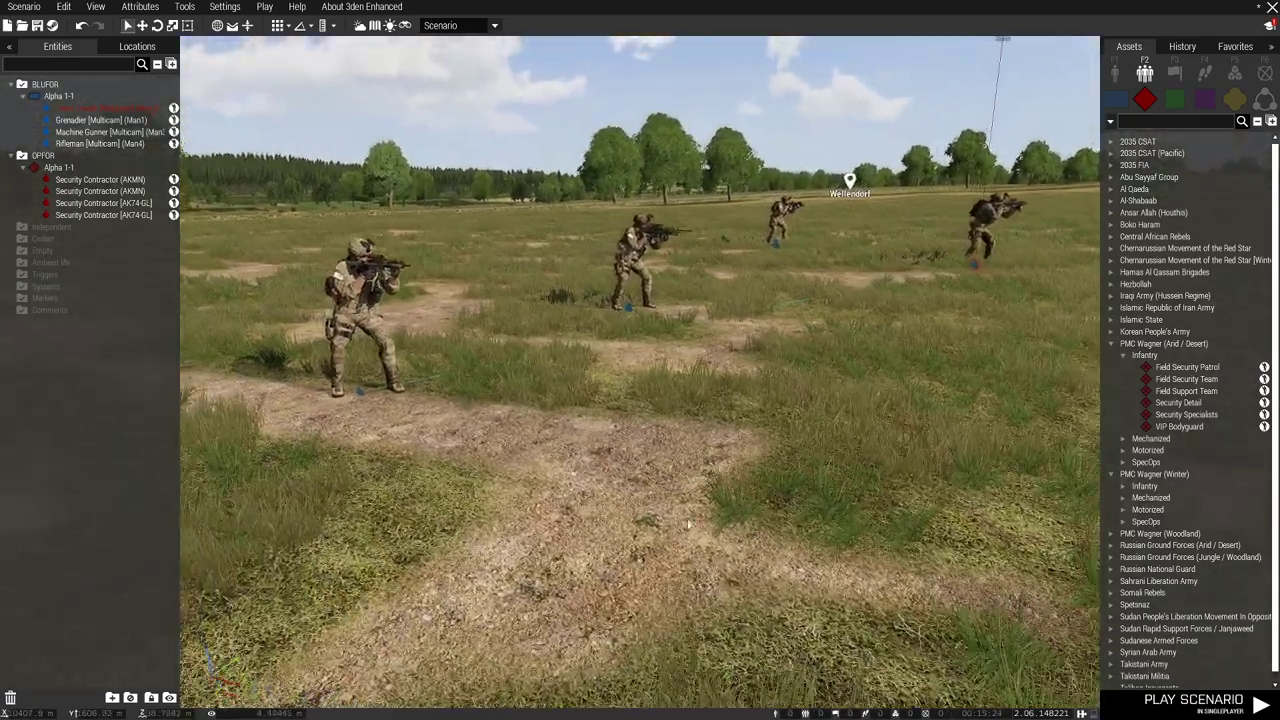
{"action": "mouse_move", "coordinate": [688, 524]}
{"action": "left_mouse_down"}
{"action": "mouse_move", "coordinate": [941, 475]}
{"action": "mouse_move", "coordinate": [956, 507]}
{"action": "mouse_move", "coordinate": [715, 513]}
{"action": "left_mouse_up"}
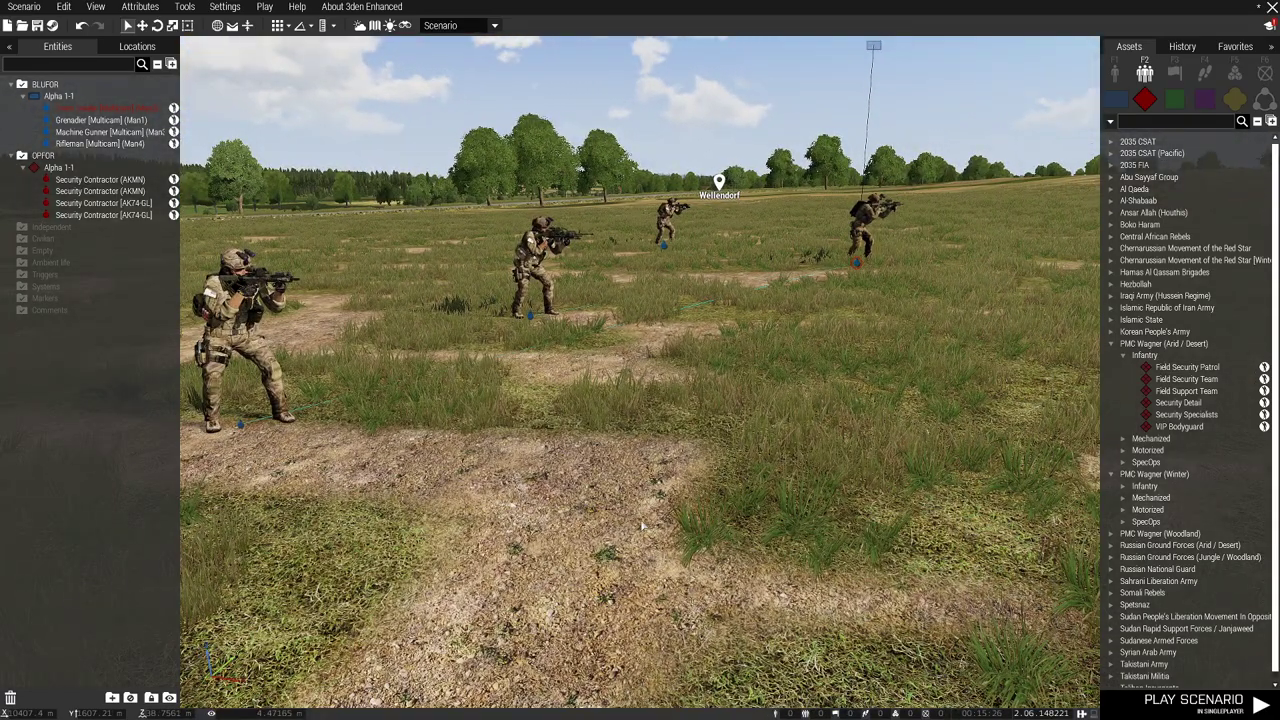
Examine the OPFOR squad up close and the layout of both squads from overhead
{"action": "key", "text": "w"}
{"action": "key", "text": "w"}
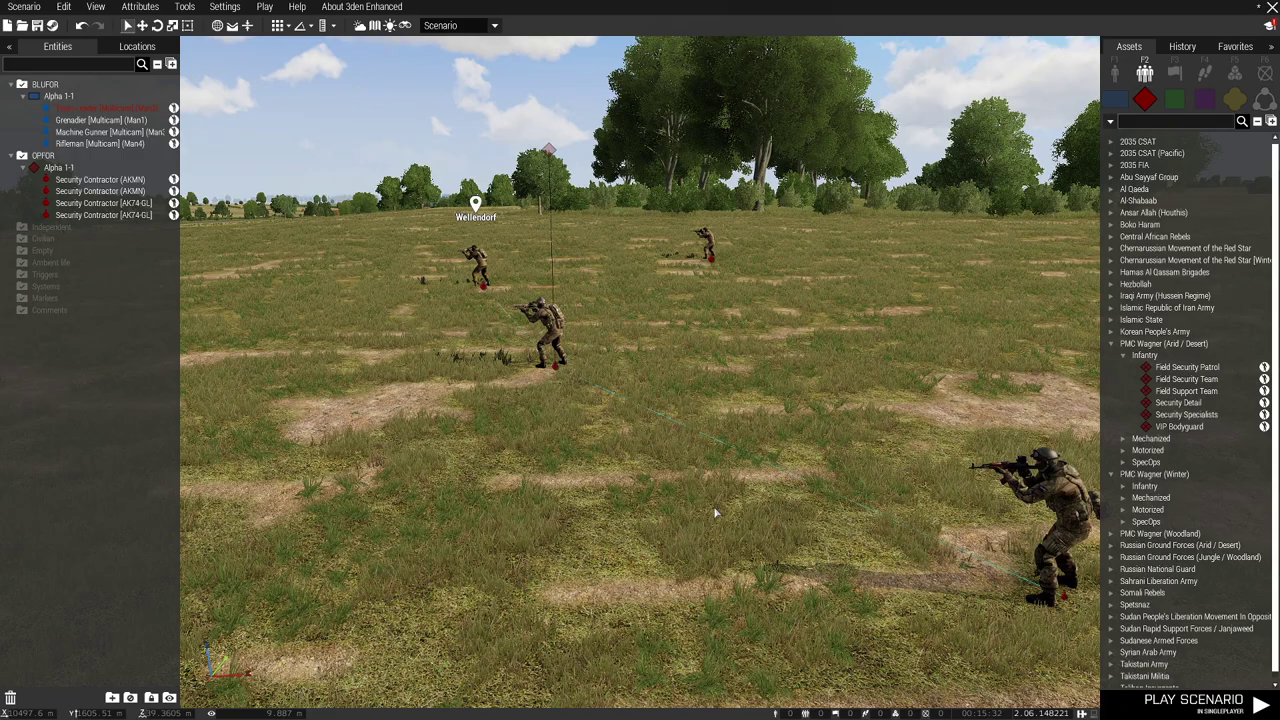
{"action": "key", "text": "s"}
{"action": "left_click_drag", "start_coordinate": [731, 349], "coordinate": [660, 525]}
{"action": "key", "text": "q"}
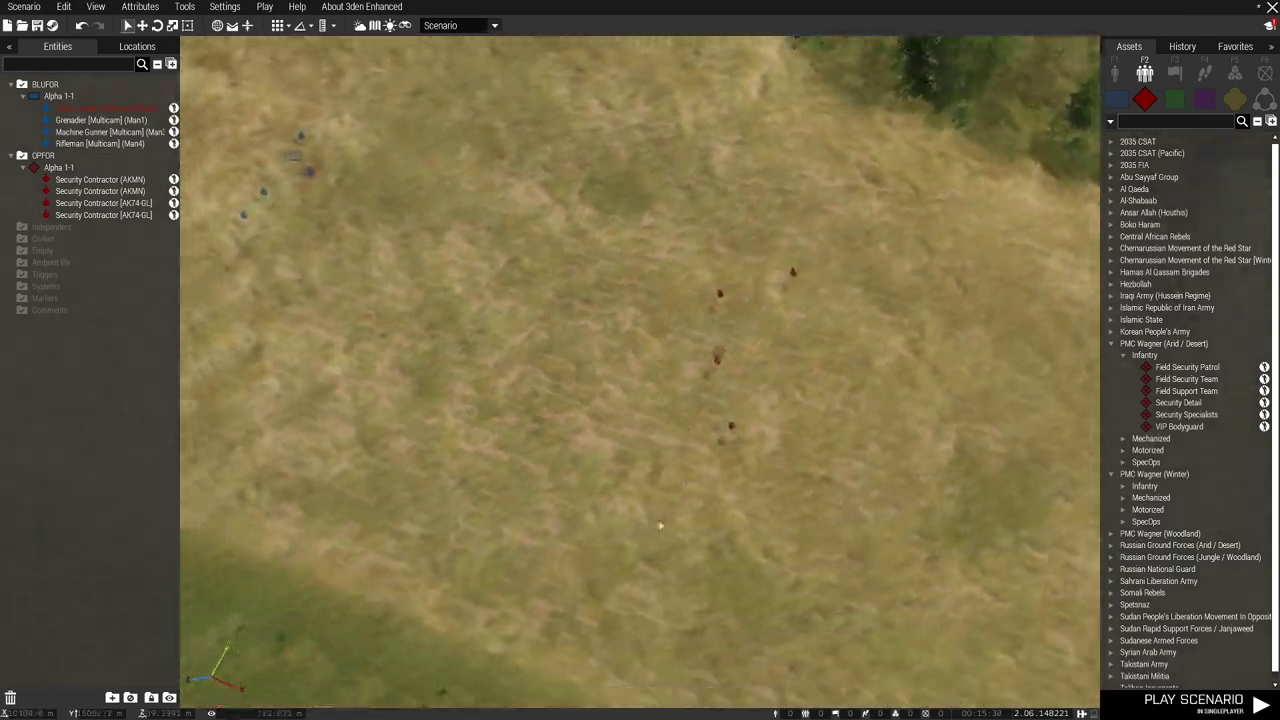
{"action": "scroll", "coordinate": [659, 525], "scroll_direction": "down", "scroll_amount": 3}
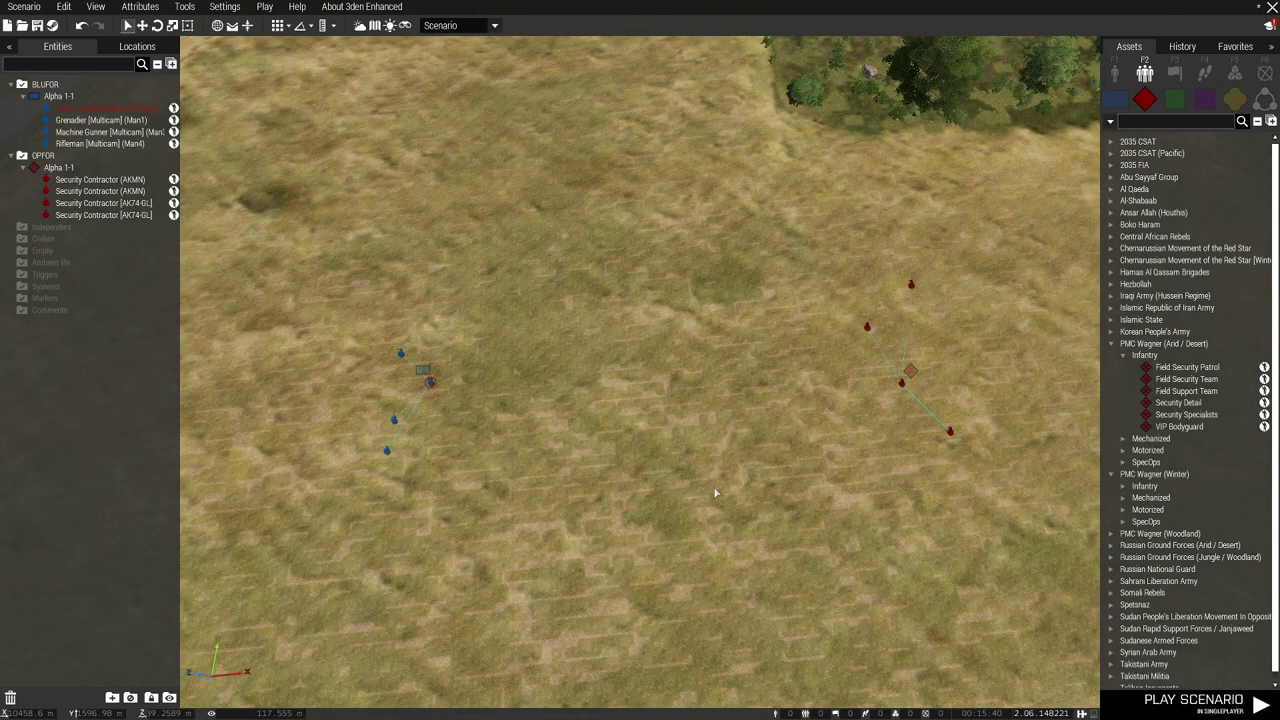
{"action": "left_click_drag", "start_coordinate": [714, 493], "coordinate": [838, 386]}
{"action": "key", "text": "z"}
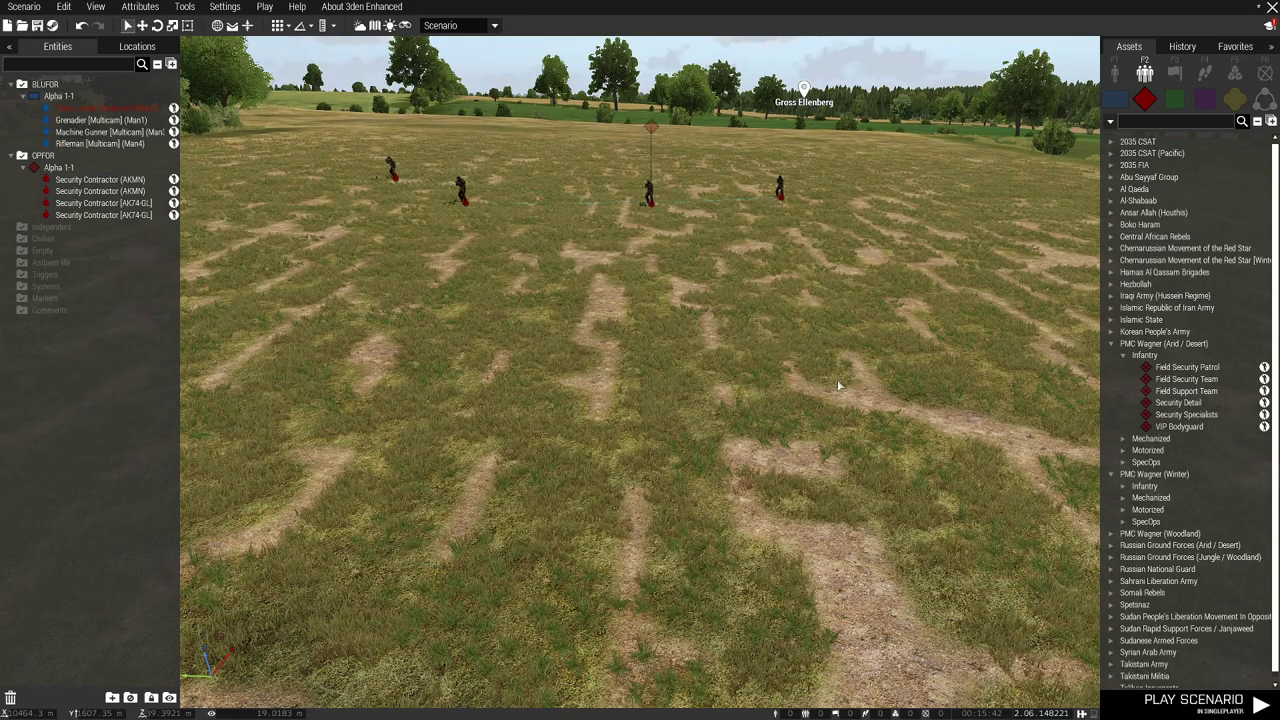
Reposition the whole OPFOR squad of Security Contractors across the field, opposite the BLUFOR team
{"action": "key", "text": "a"}
{"action": "left_click_drag", "start_coordinate": [650, 198], "coordinate": [722, 212]}
{"action": "key", "text": "d"}
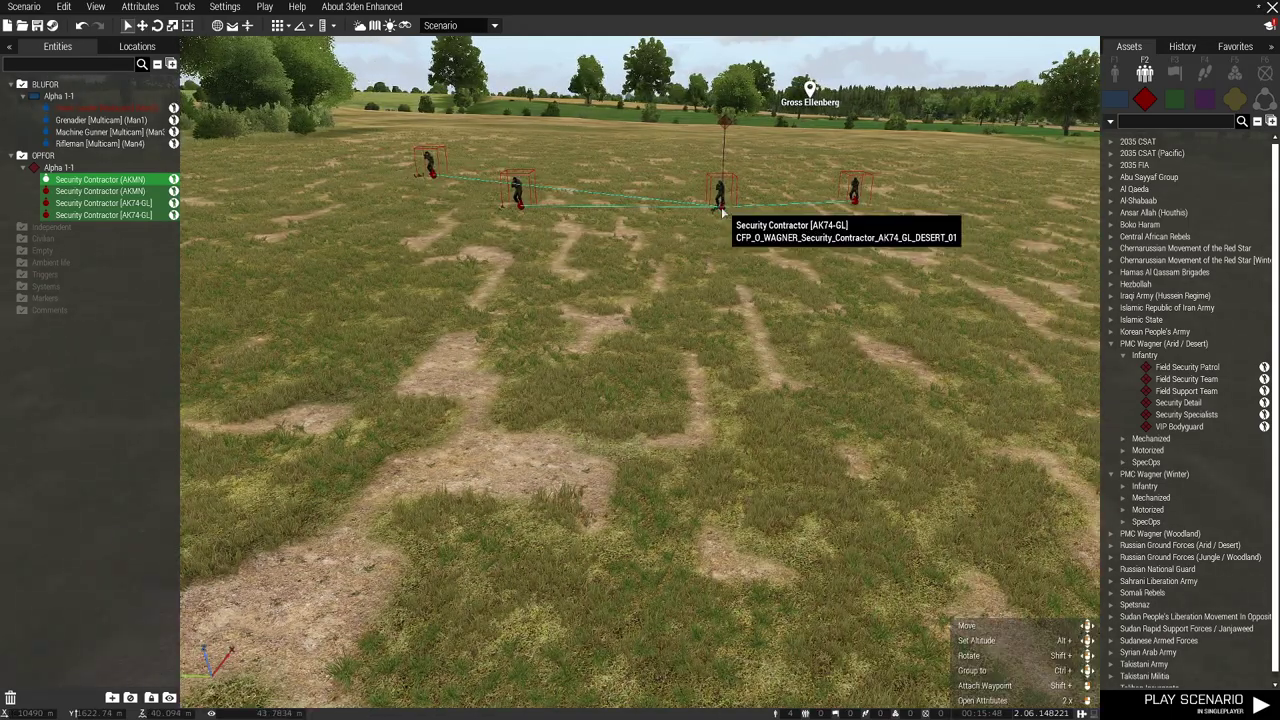
{"action": "left_click", "coordinate": [723, 341]}
{"action": "key", "text": "s"}
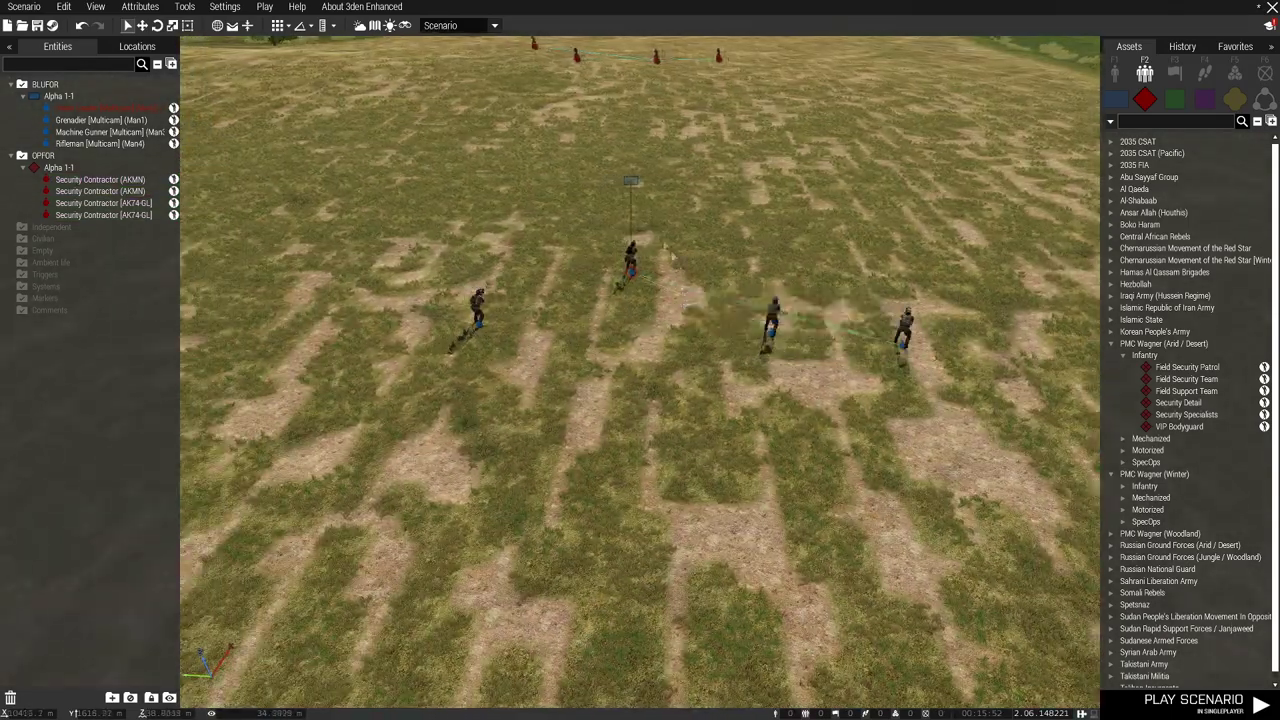
Move the BLUFOR Alpha 1-1 group farther back in the field, away from the OPFOR squad
{"action": "left_click", "coordinate": [631, 181]}
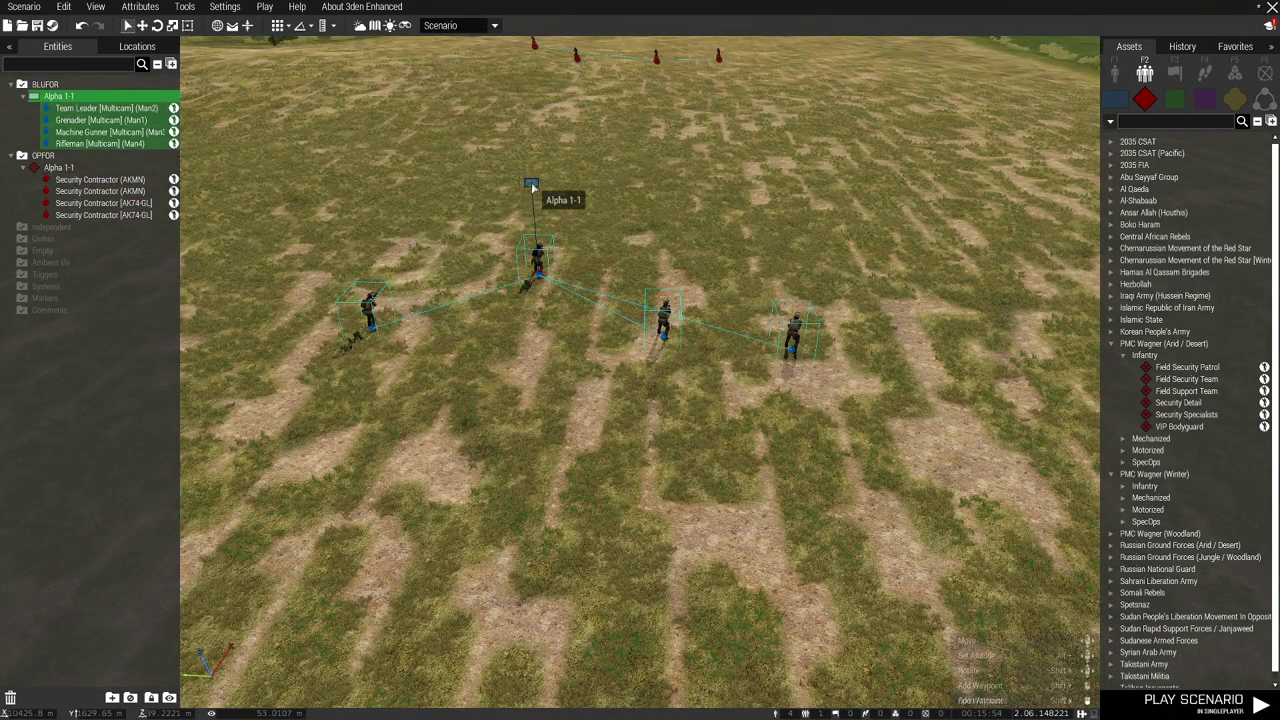
{"action": "key", "text": "s"}
{"action": "left_click_drag", "start_coordinate": [533, 184], "coordinate": [530, 224]}
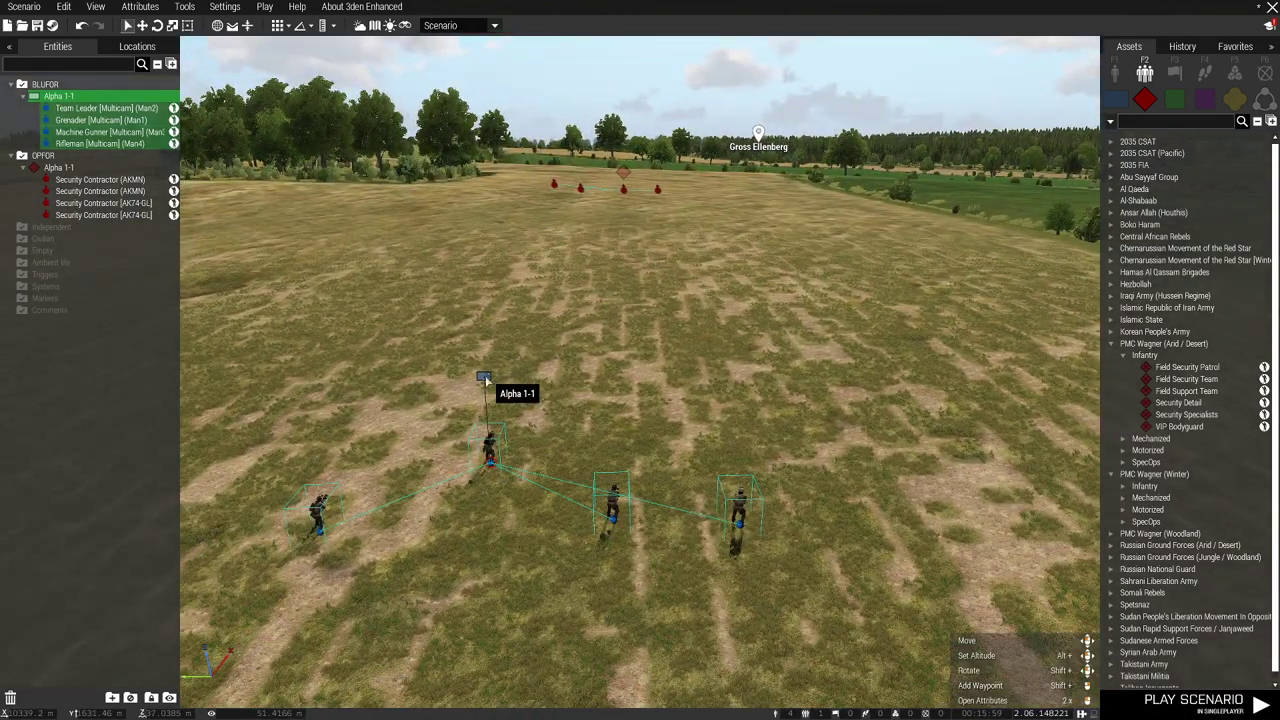
{"action": "left_click_drag", "start_coordinate": [486, 378], "coordinate": [518, 302]}
{"action": "left_click_drag", "start_coordinate": [697, 398], "coordinate": [723, 425]}
{"action": "left_click", "coordinate": [707, 408]}
{"action": "left_click_drag", "start_coordinate": [522, 305], "coordinate": [538, 251]}
{"action": "left_click", "coordinate": [562, 397]}
{"action": "key", "text": "w"}
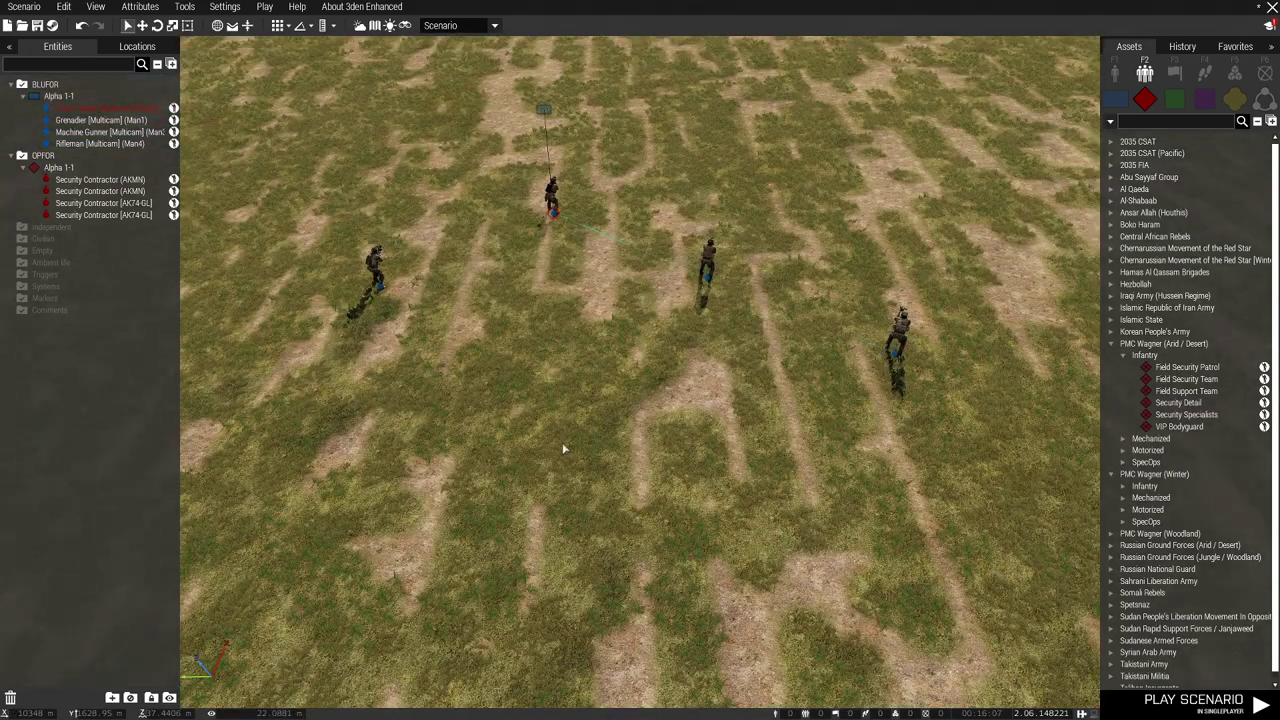
{"action": "left_click_drag", "start_coordinate": [562, 448], "coordinate": [560, 299]}
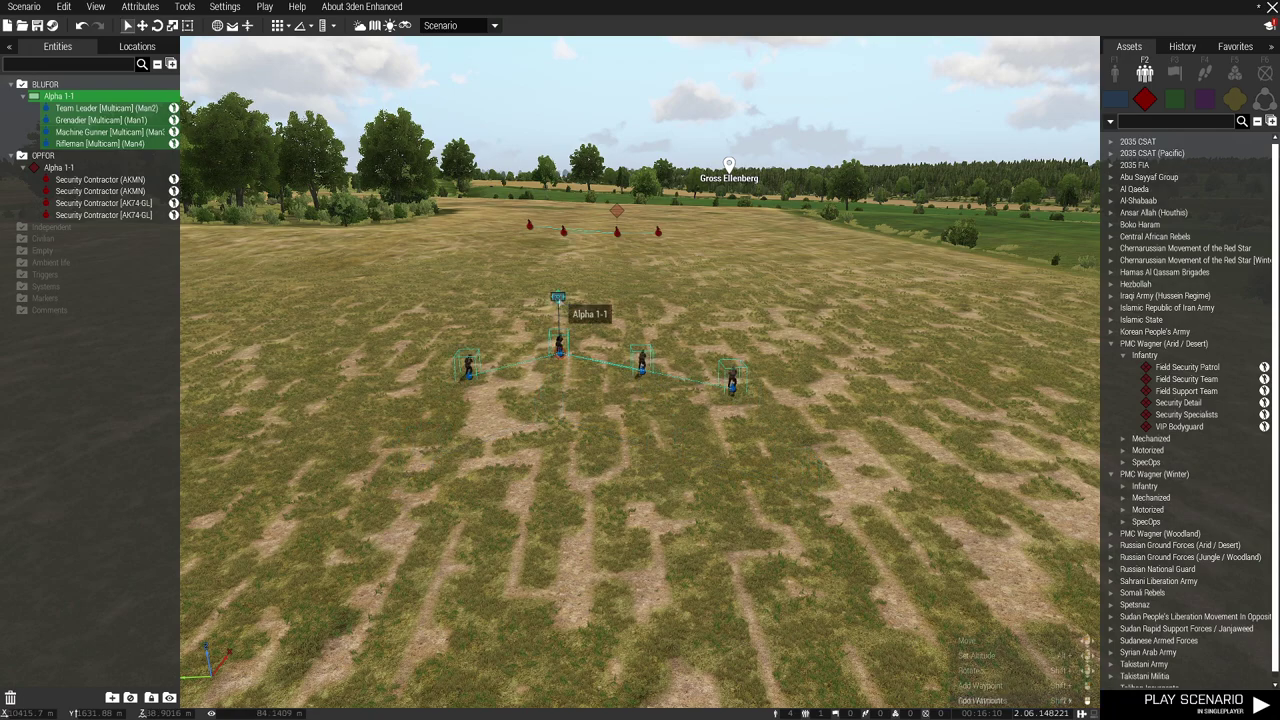
{"action": "left_click", "coordinate": [577, 428]}
Examine the spacing between the two squads and inspect the BLUFOR machine gunner up close
{"action": "key", "text": "w"}
{"action": "key", "text": "w"}
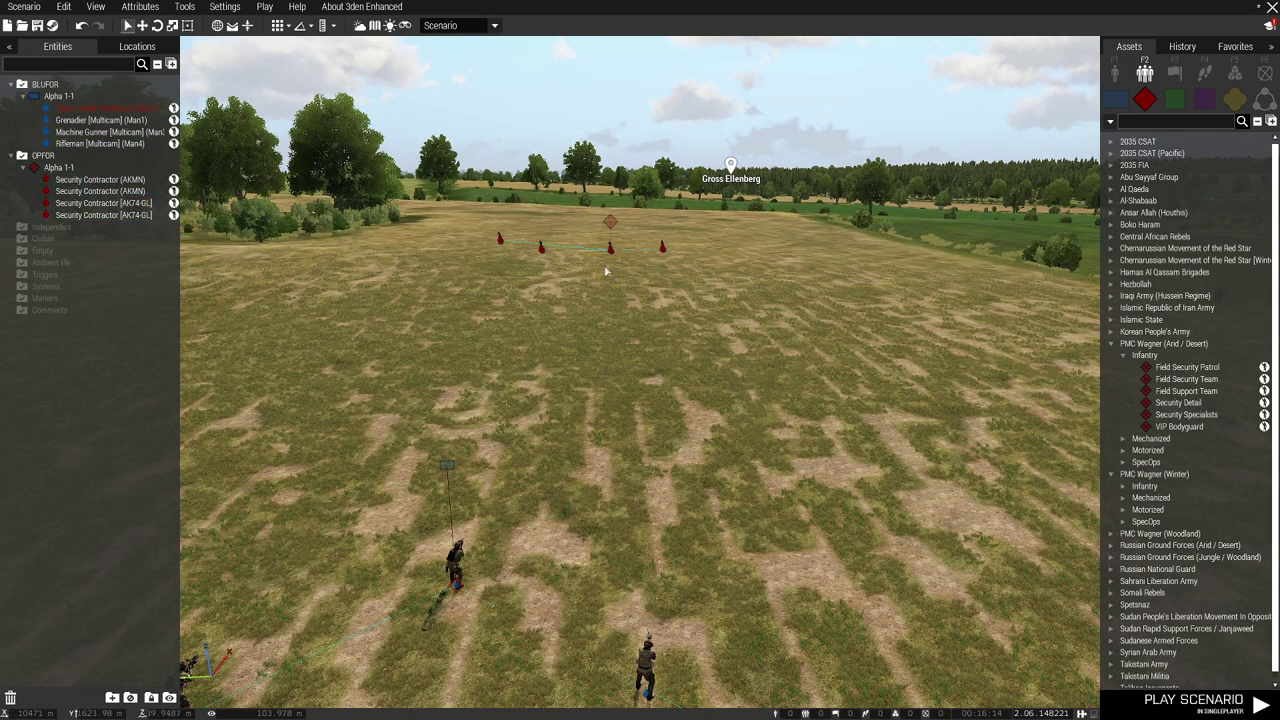
{"action": "key", "text": "s"}
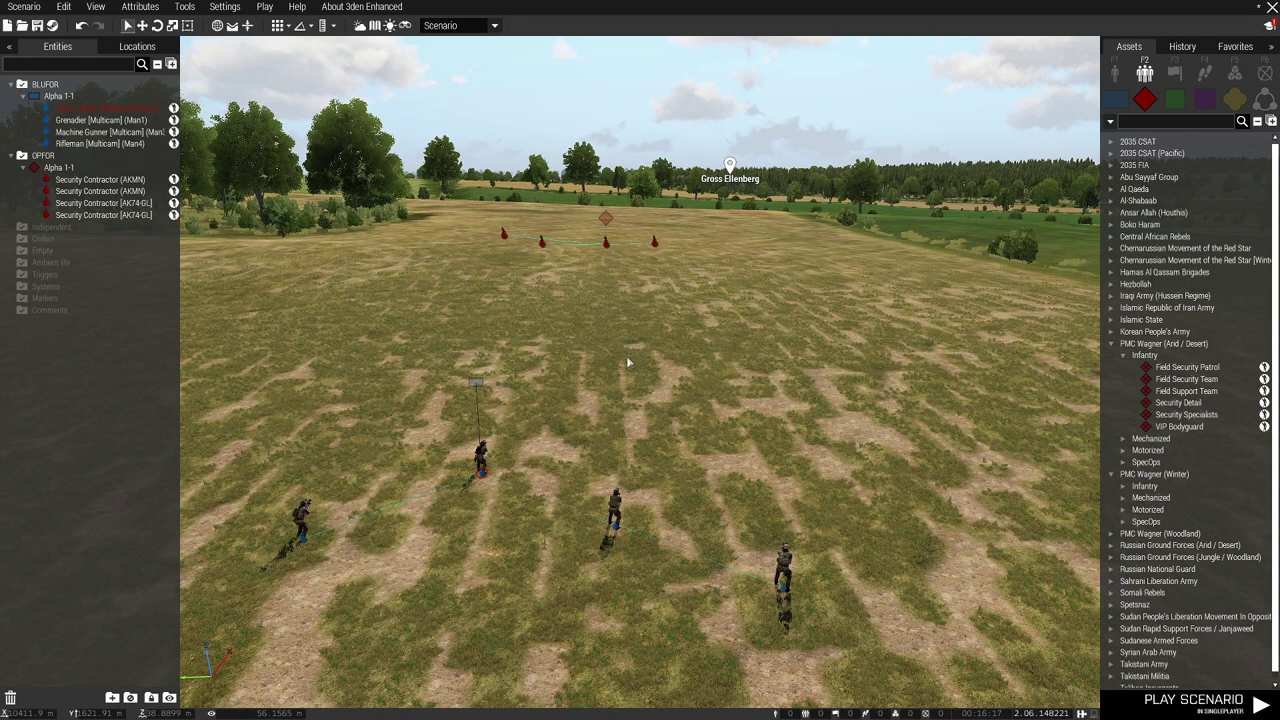
{"action": "key", "text": "s"}
{"action": "left_click_drag", "start_coordinate": [627, 362], "coordinate": [609, 369]}
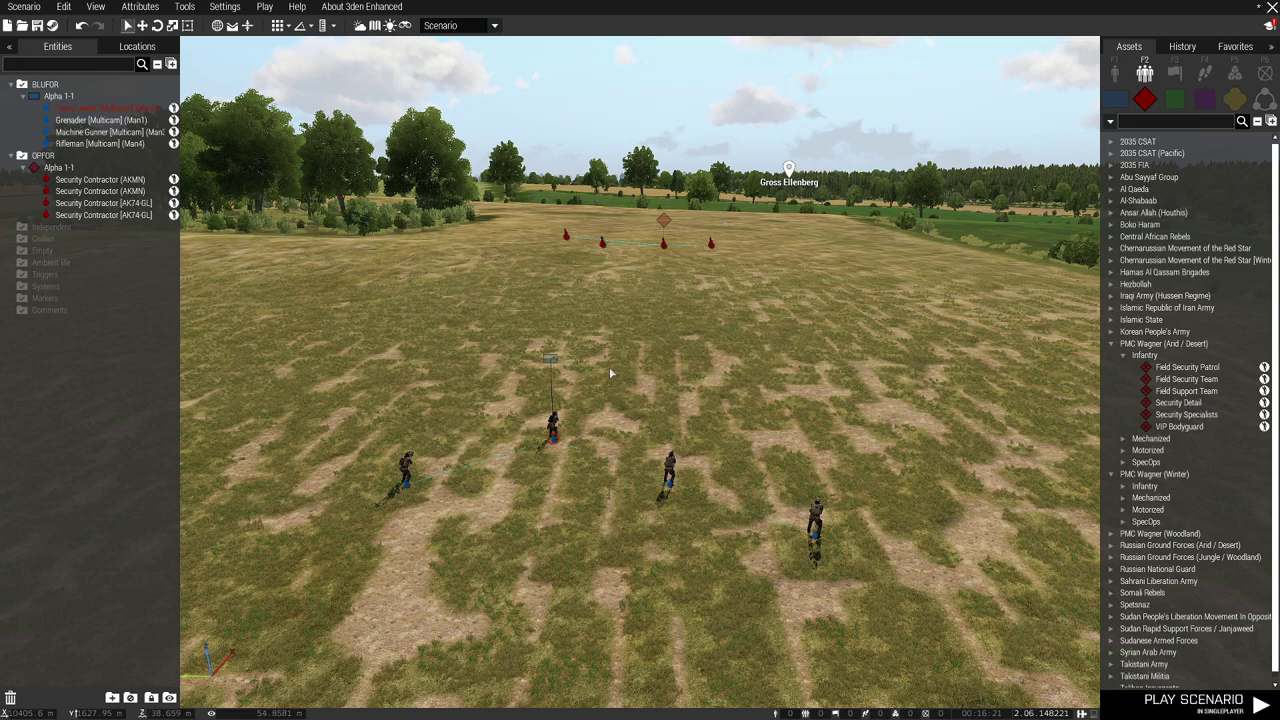
{"action": "left_click_drag", "start_coordinate": [610, 369], "coordinate": [599, 447]}
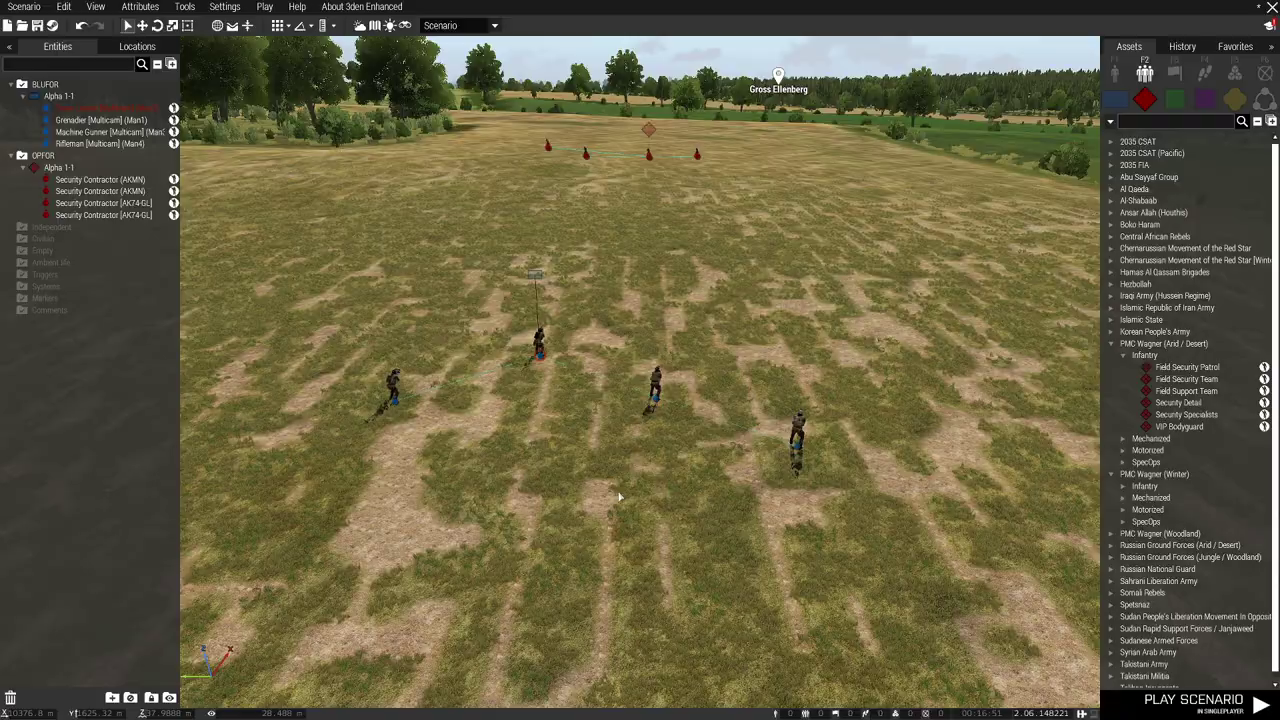
{"action": "key", "text": "w"}
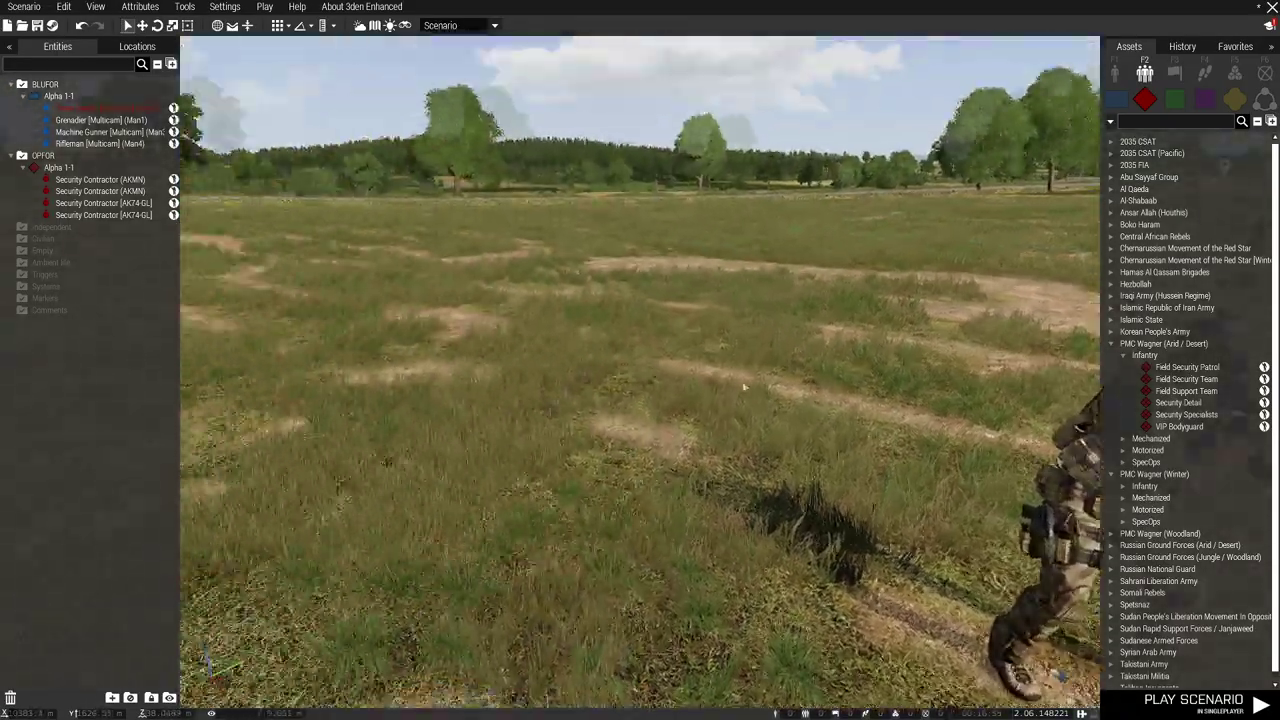
{"action": "key", "text": "d"}
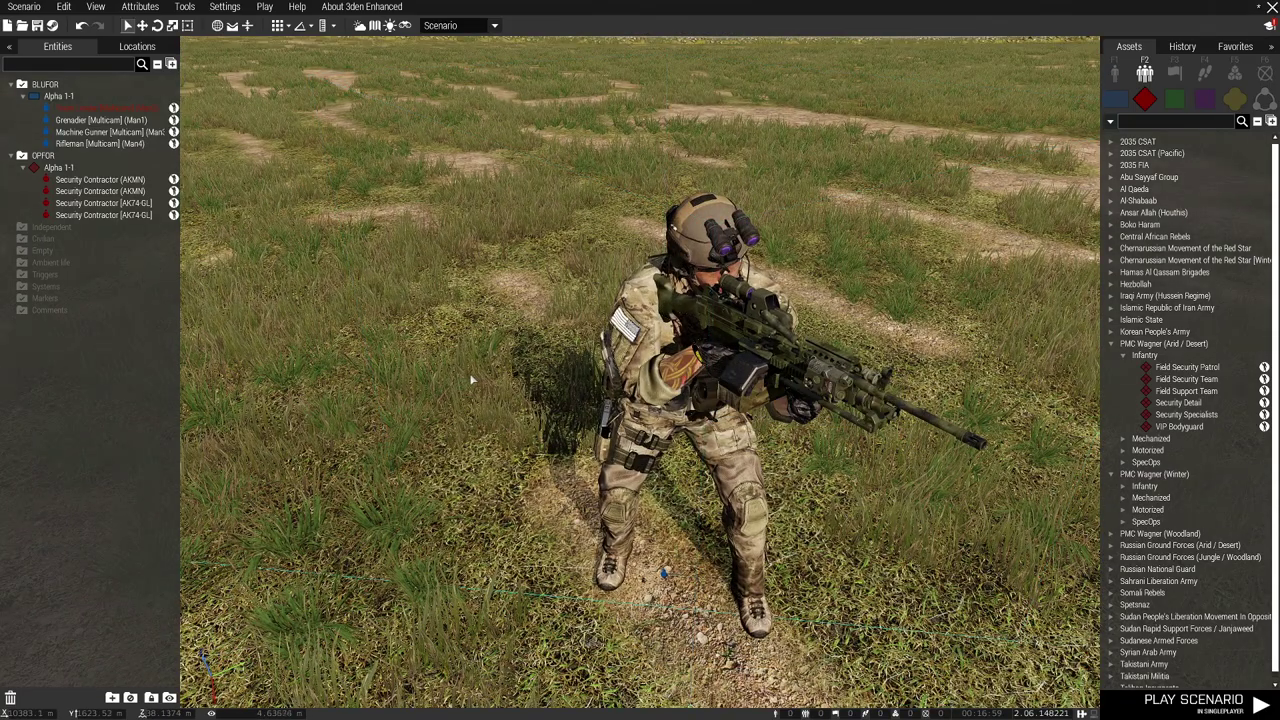
{"action": "left_click_drag", "start_coordinate": [800, 470], "coordinate": [980, 528]}
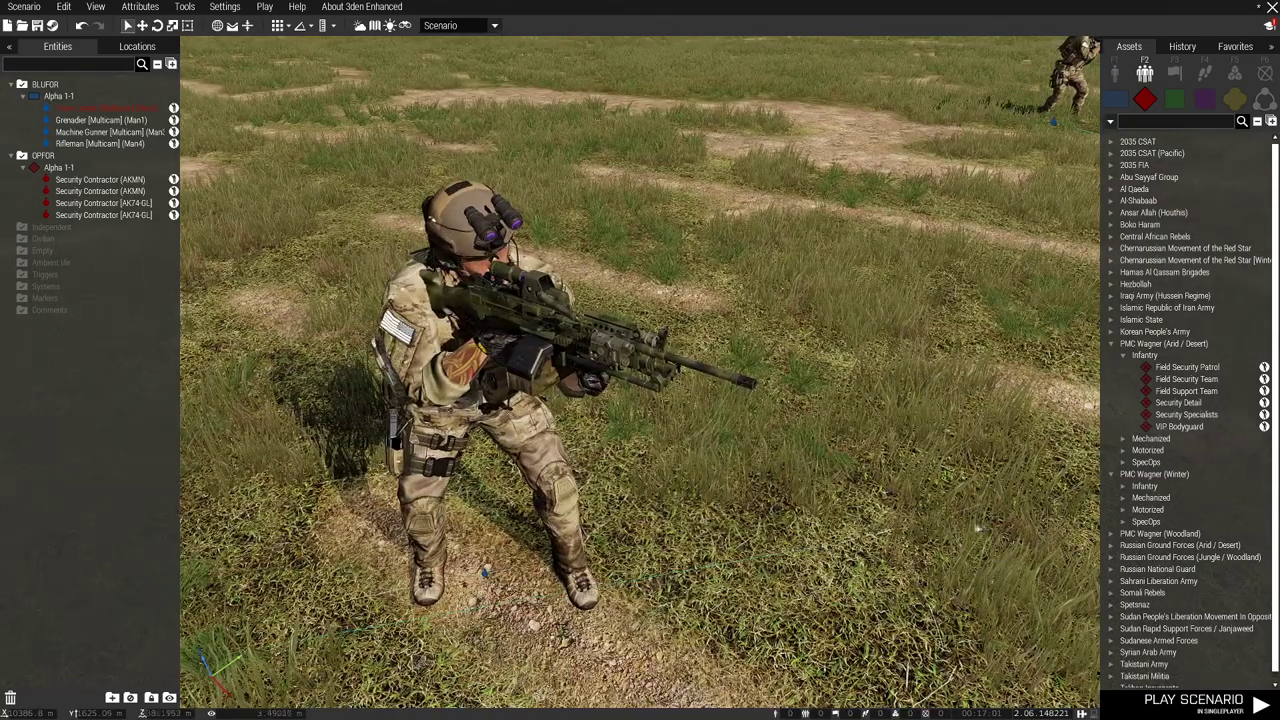
{"action": "key", "text": "a"}
{"action": "left_click_drag", "start_coordinate": [881, 488], "coordinate": [850, 484]}
Reposition the Machine Gunner, Rifleman and Grenadier so they stand in a line abreast with the Team Leader
{"action": "key", "text": "s"}
{"action": "key", "text": "s"}
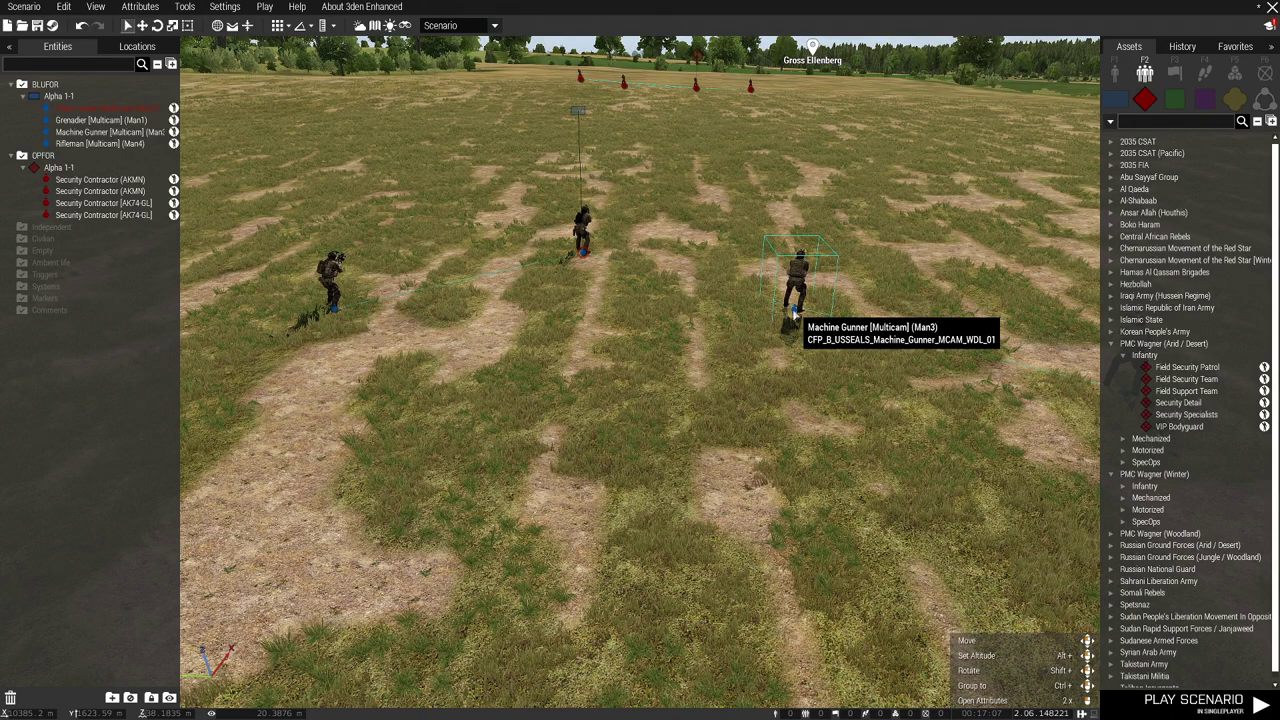
{"action": "left_click_drag", "start_coordinate": [794, 312], "coordinate": [773, 258]}
{"action": "key", "text": "d"}
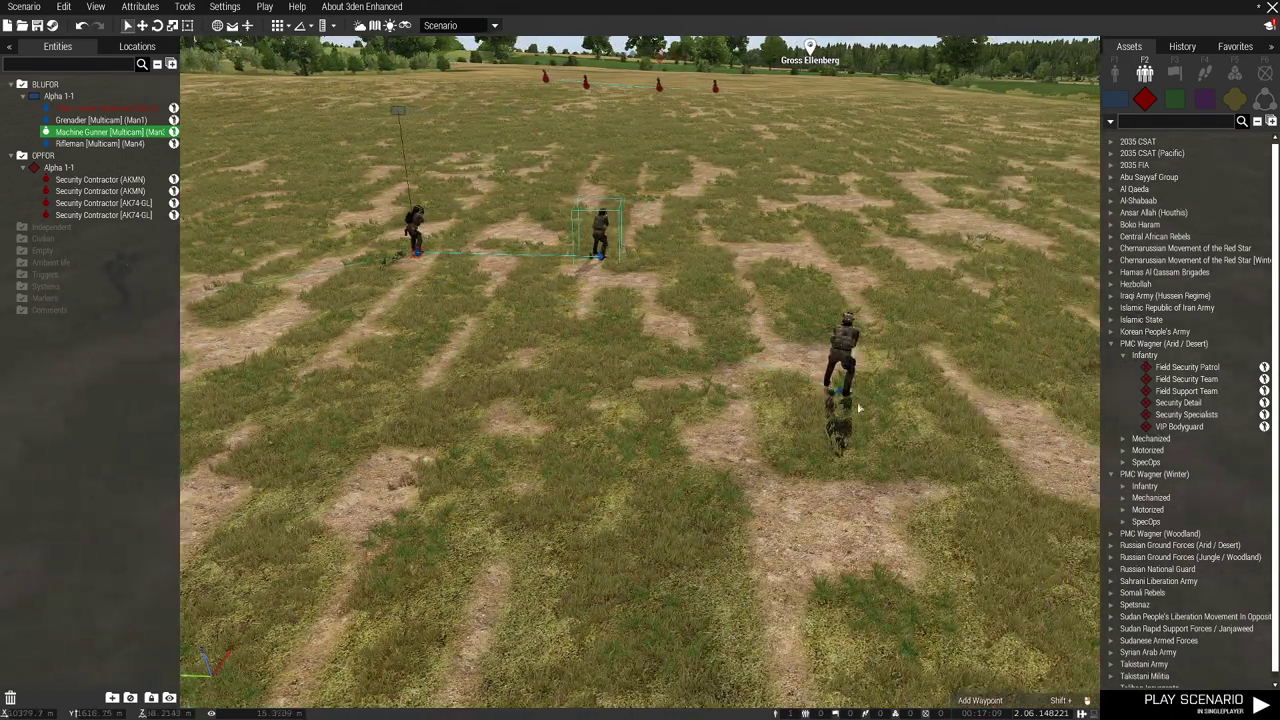
{"action": "left_click_drag", "start_coordinate": [843, 352], "coordinate": [786, 250]}
{"action": "key", "text": "a"}
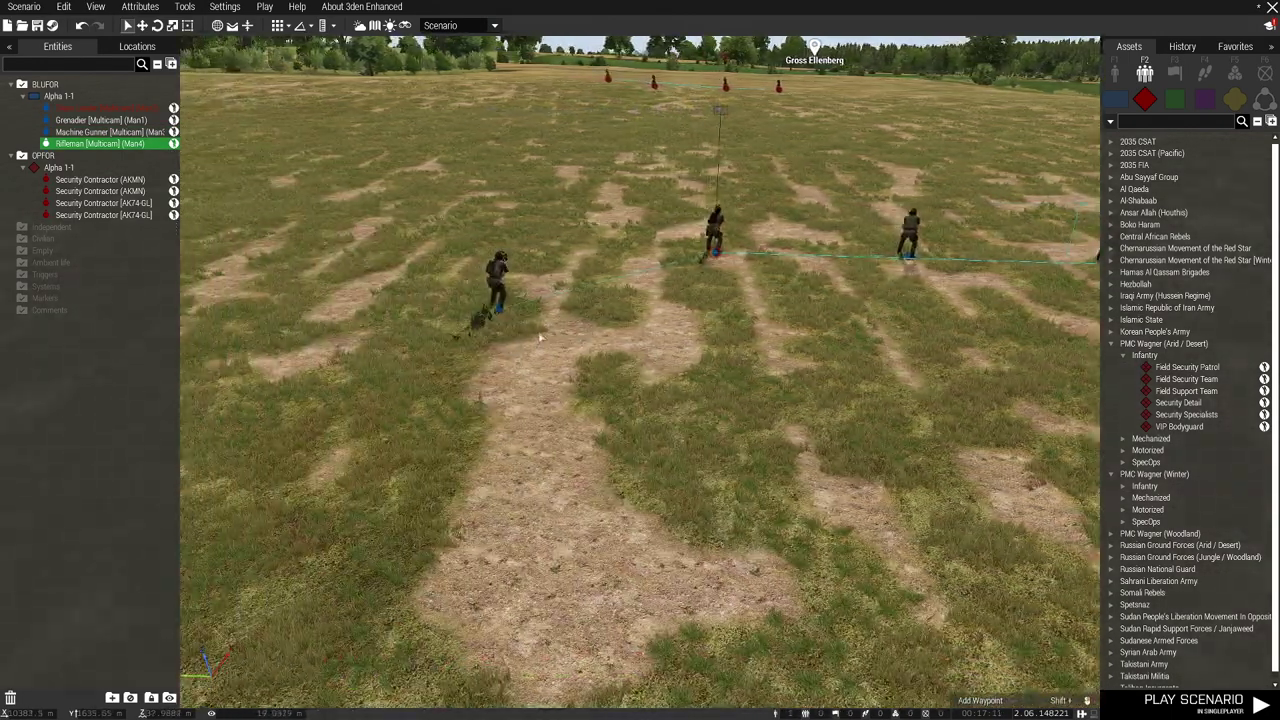
{"action": "left_click_drag", "start_coordinate": [496, 282], "coordinate": [491, 222]}
{"action": "key", "text": "d"}
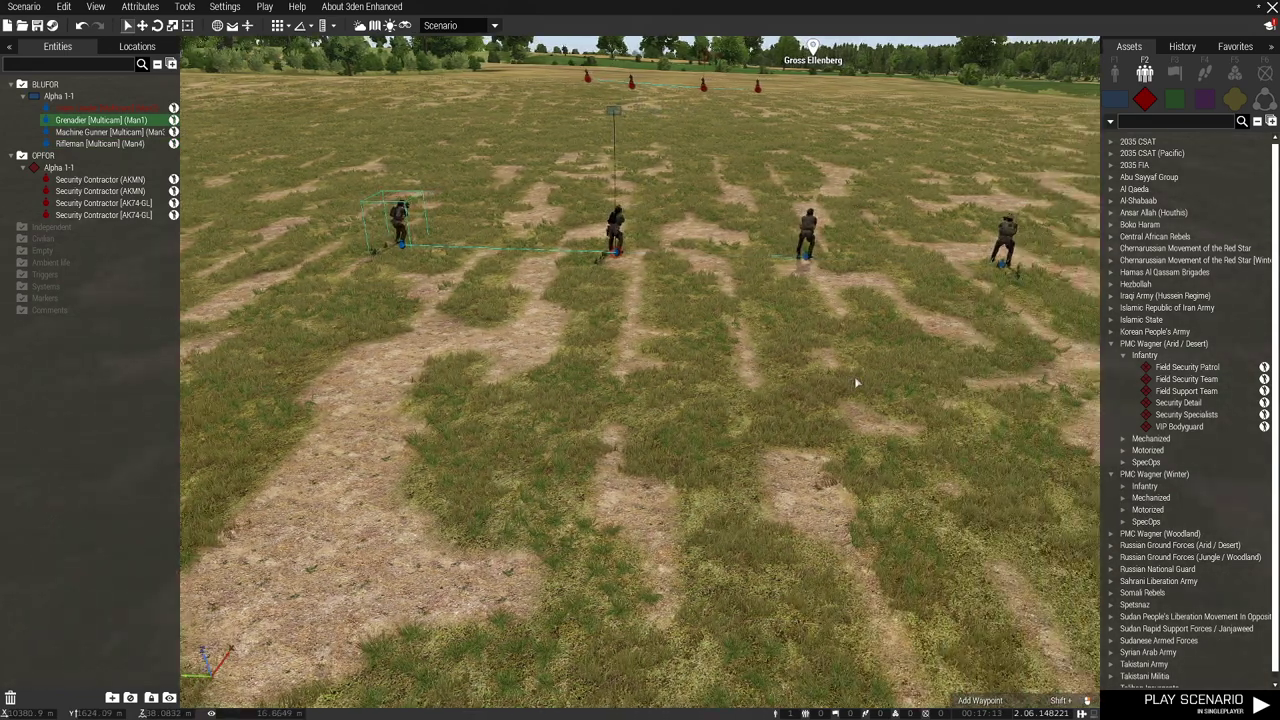
{"action": "left_click", "coordinate": [713, 251]}
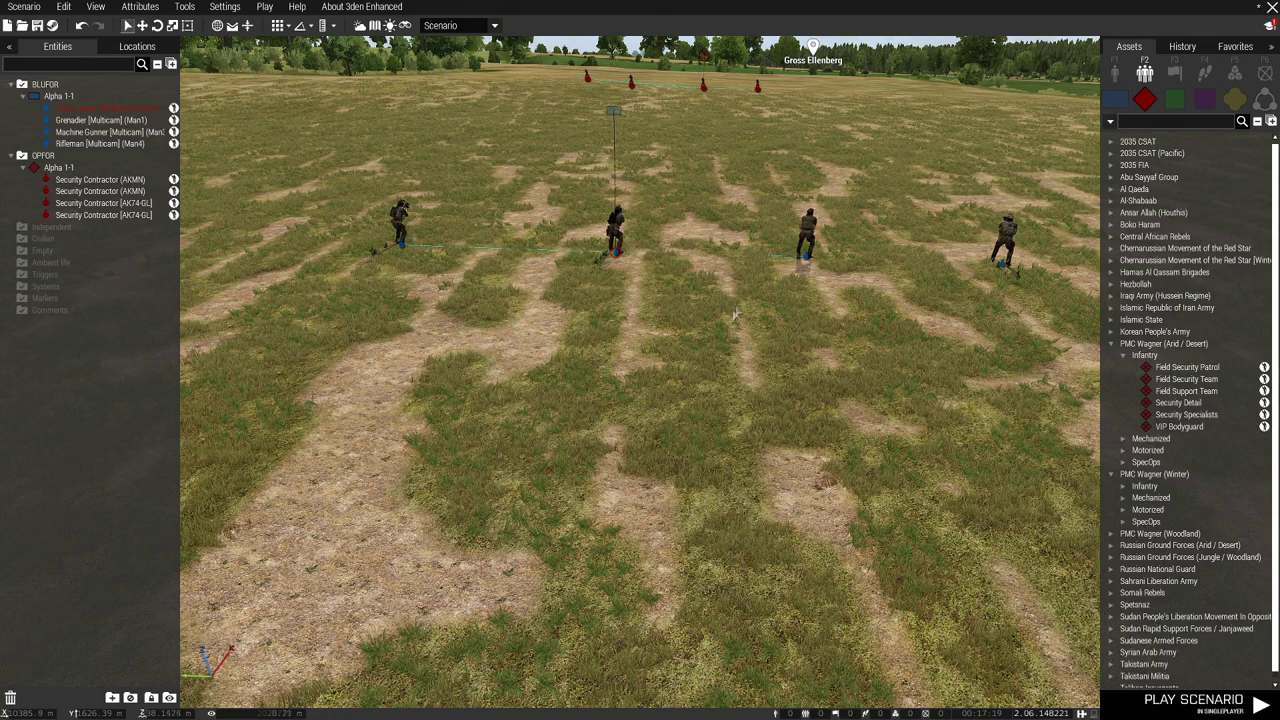
Examine the BLUFOR line formation facing the OPFOR squad from ground level and from slightly above
{"action": "scroll", "coordinate": [735, 315], "scroll_direction": "up", "scroll_amount": 3}
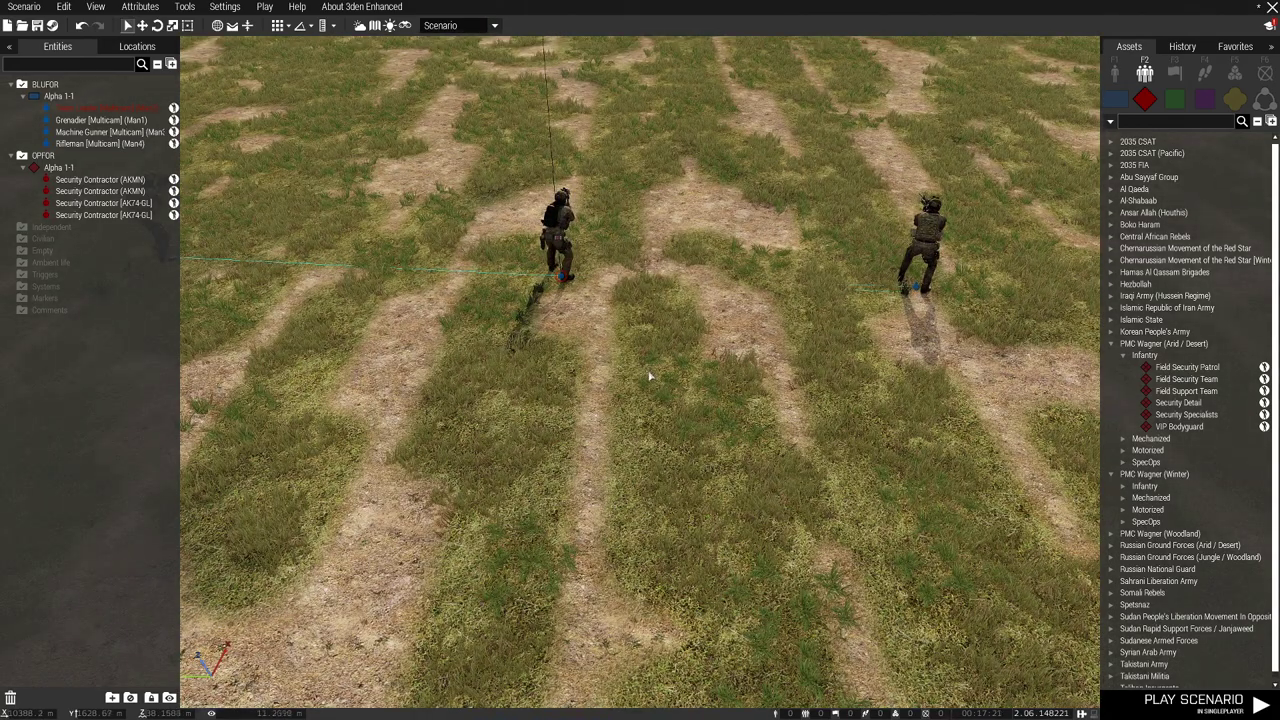
{"action": "left_click_drag", "start_coordinate": [649, 376], "coordinate": [651, 294]}
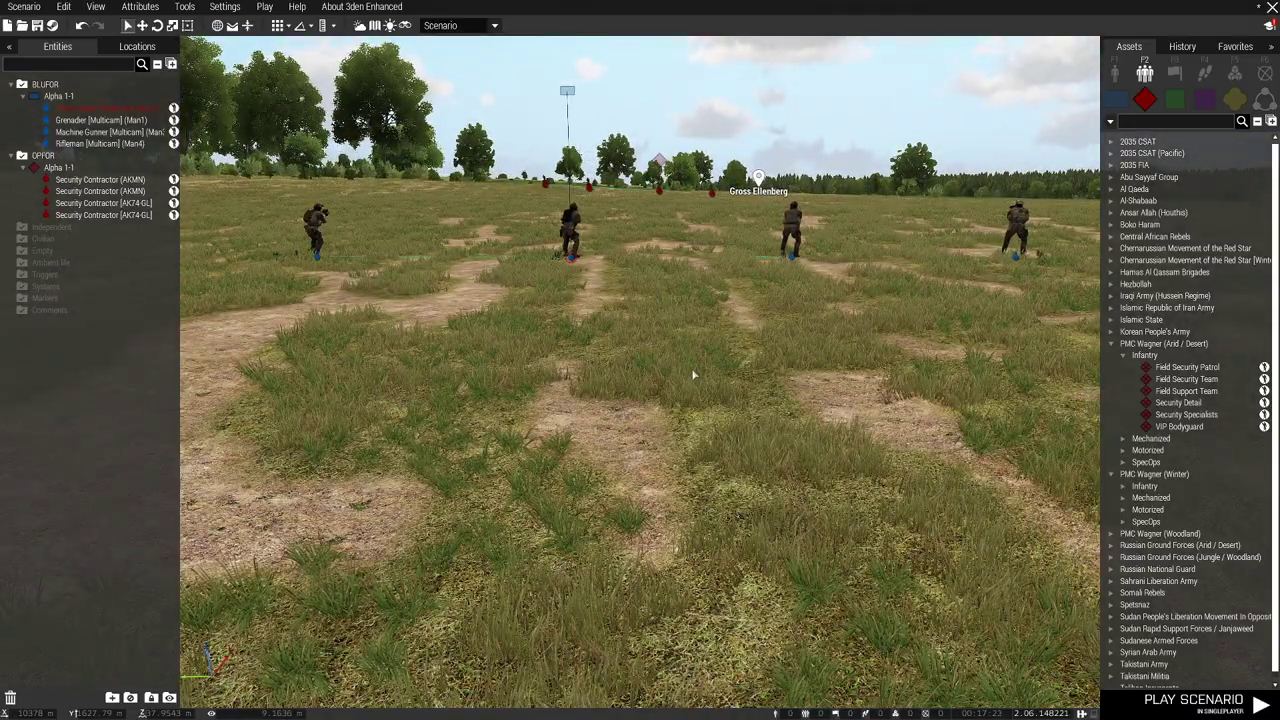
{"action": "scroll", "coordinate": [692, 375], "scroll_direction": "up", "scroll_amount": 2}
{"action": "scroll", "coordinate": [692, 375], "scroll_direction": "up", "scroll_amount": 3}
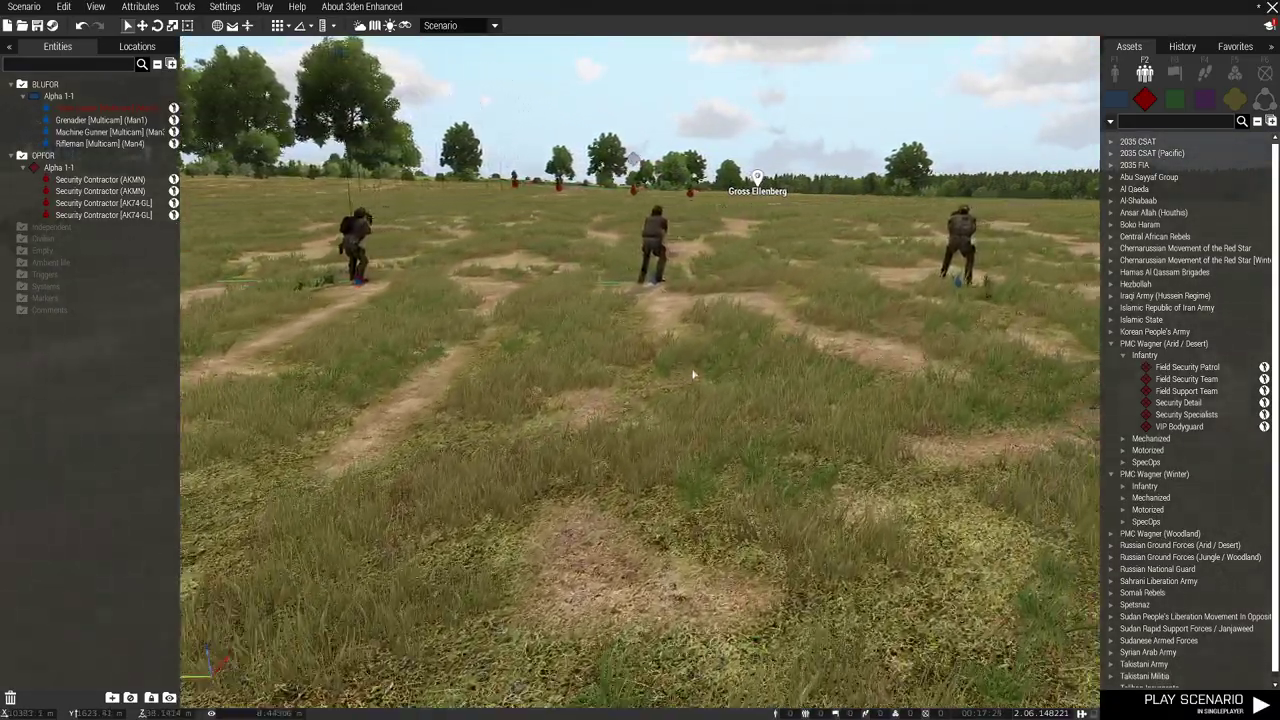
{"action": "scroll", "coordinate": [692, 375], "scroll_direction": "up", "scroll_amount": 3}
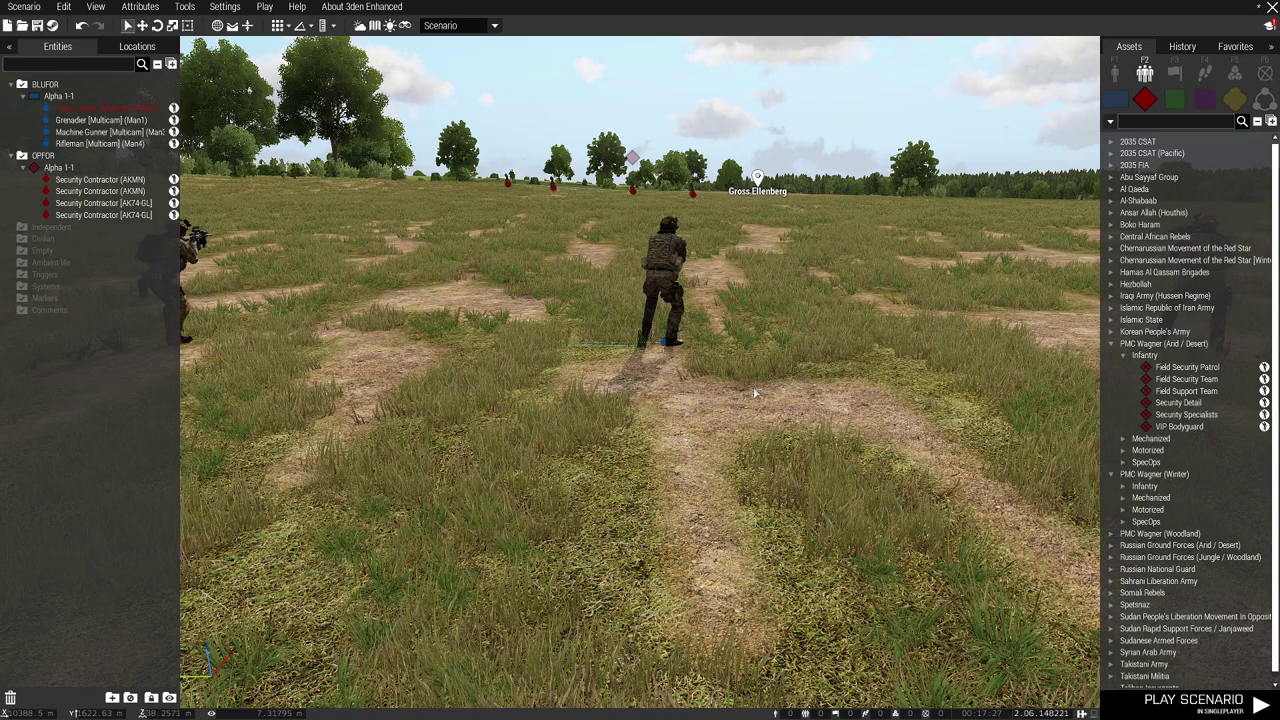
{"action": "key", "text": "q"}
{"action": "left_click_drag", "start_coordinate": [755, 393], "coordinate": [628, 470]}
{"action": "scroll", "coordinate": [608, 366], "scroll_direction": "down", "scroll_amount": 4}
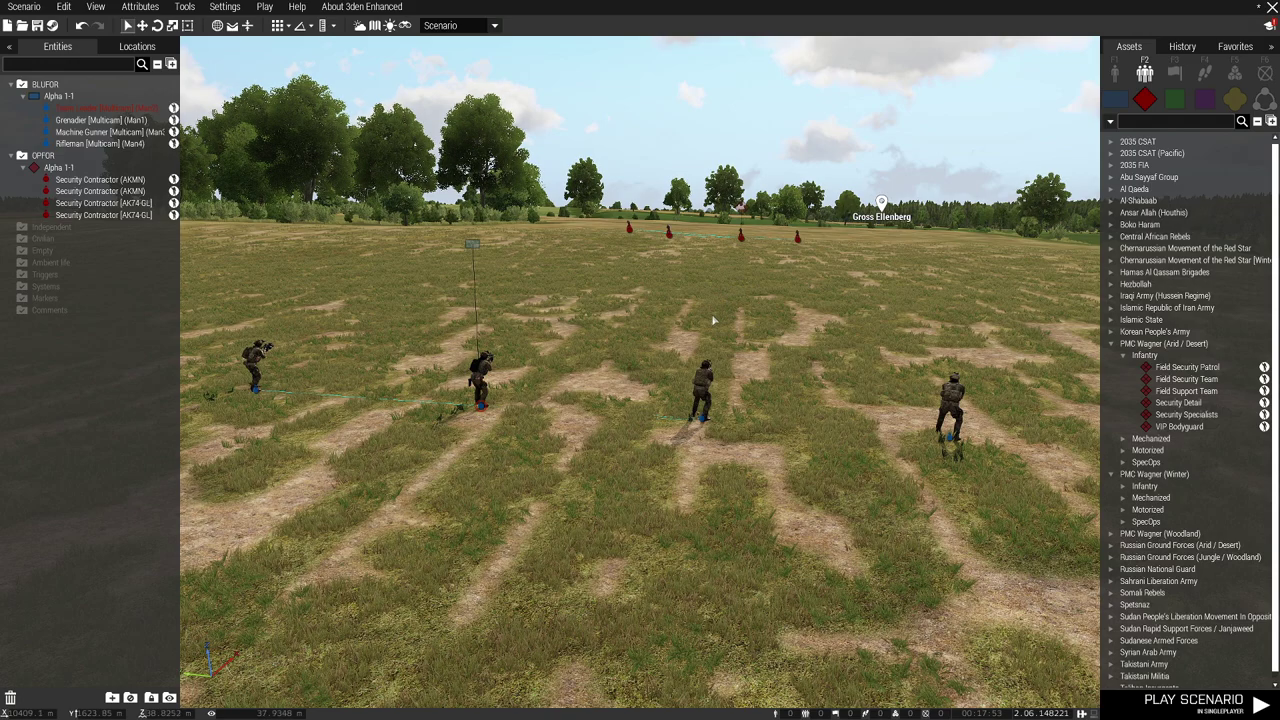
Examine the open ground, the tree cluster and the sightlines to the OPFOR squad from the flank and at ground level
{"action": "left_click_drag", "start_coordinate": [646, 471], "coordinate": [613, 473]}
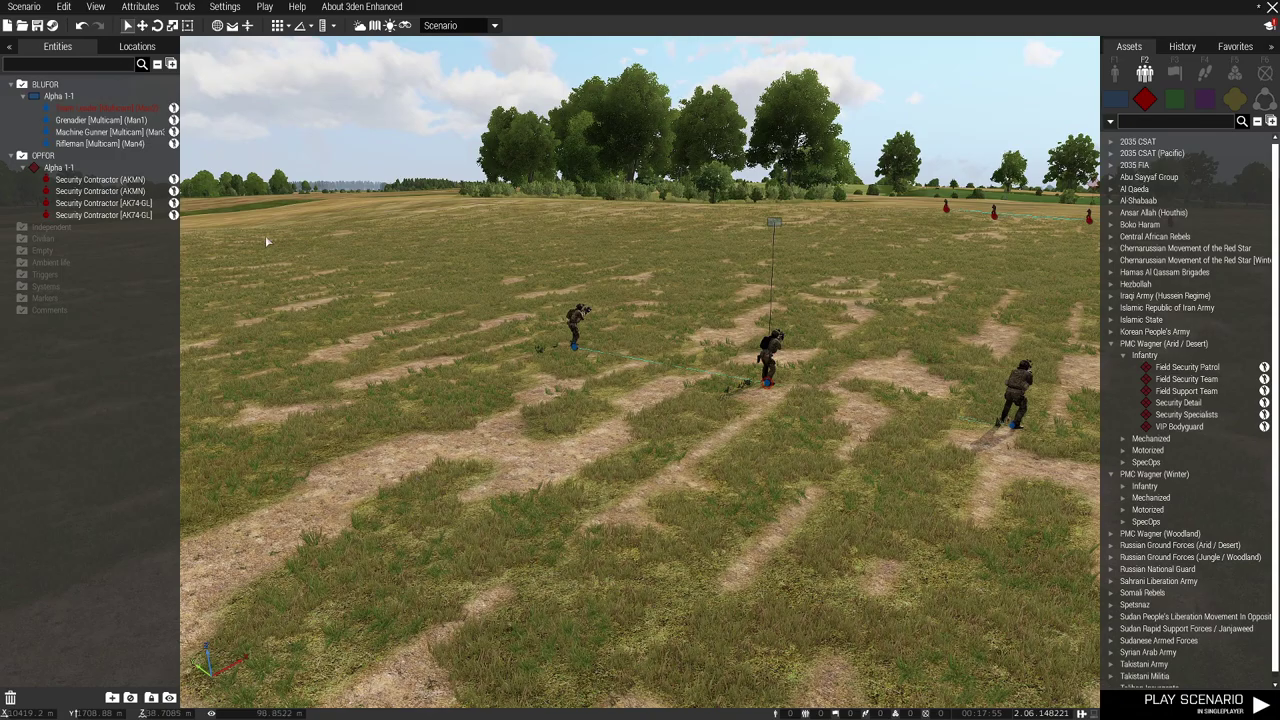
{"action": "left_click_drag", "start_coordinate": [265, 241], "coordinate": [735, 263]}
{"action": "key", "text": "s"}
{"action": "left_click_drag", "start_coordinate": [631, 368], "coordinate": [589, 391]}
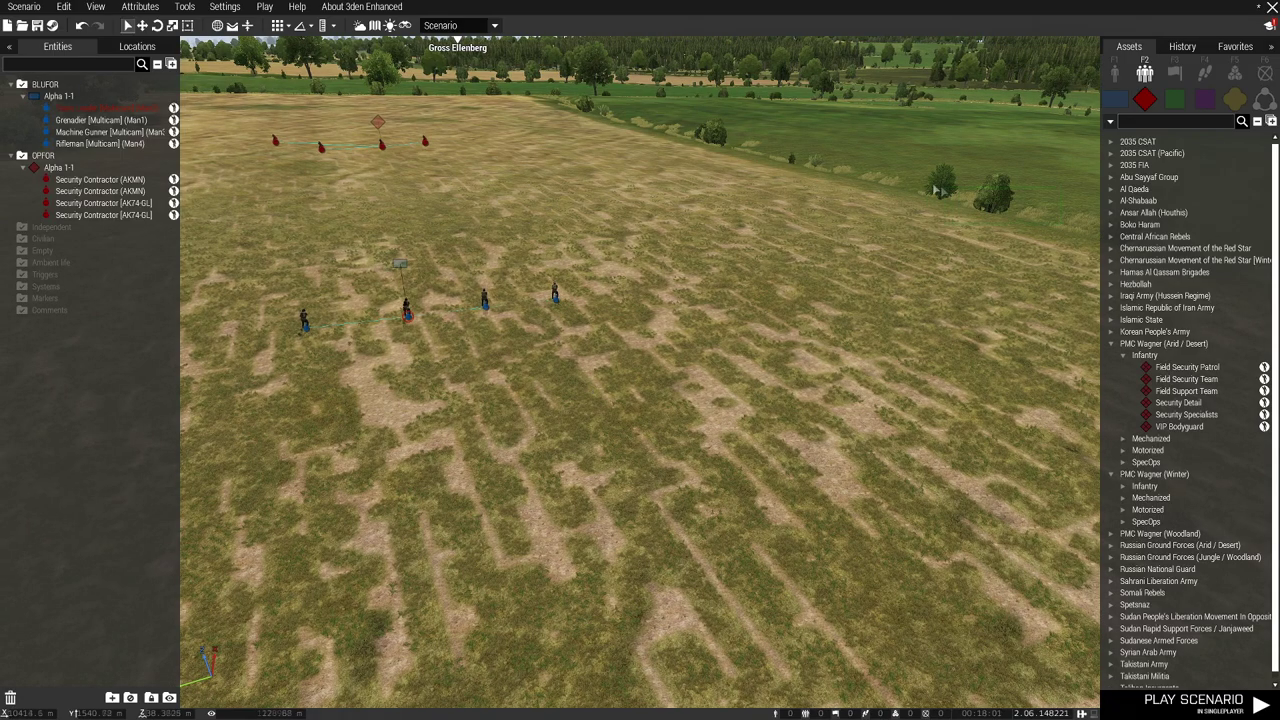
{"action": "left_click_drag", "start_coordinate": [901, 298], "coordinate": [618, 286]}
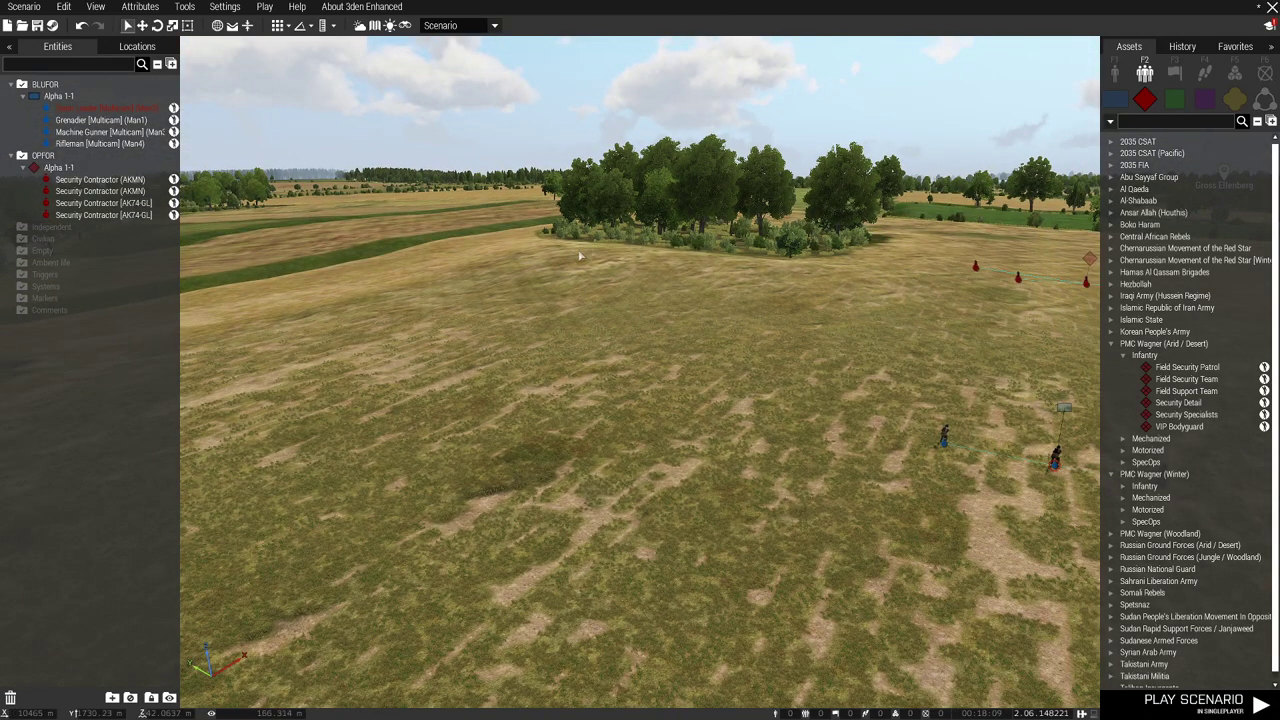
{"action": "key", "text": "w"}
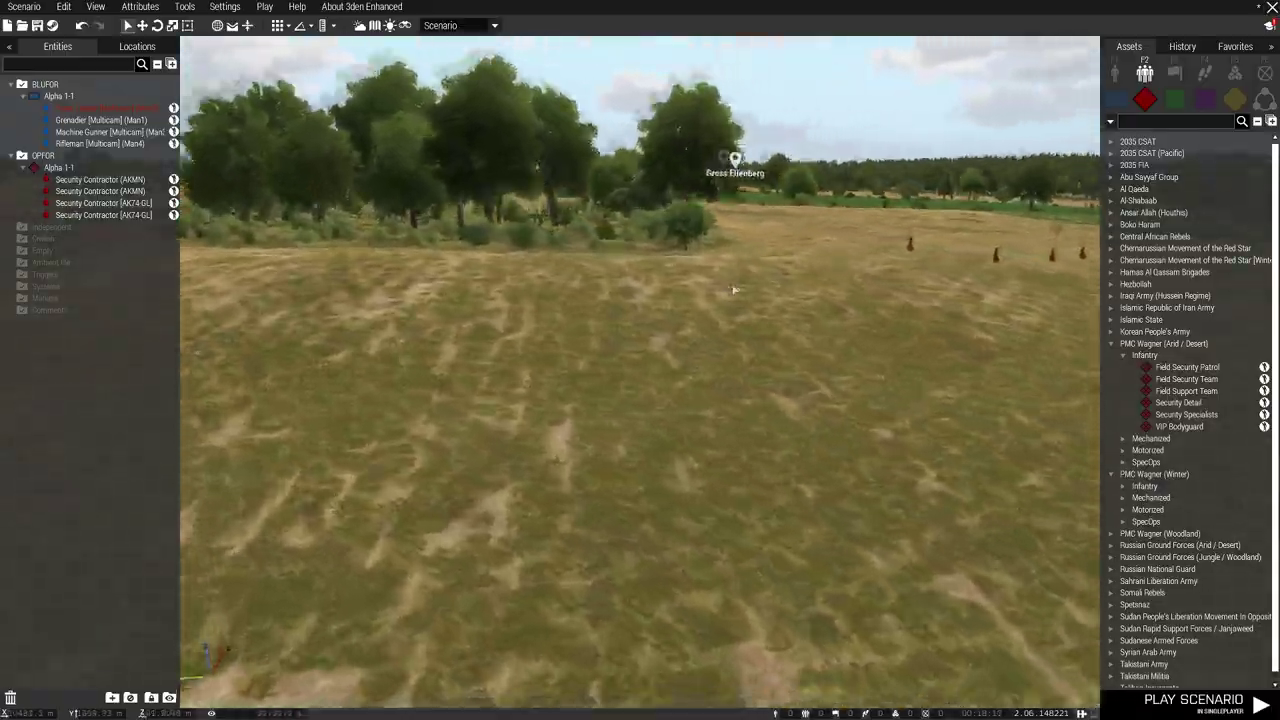
{"action": "key", "text": "w"}
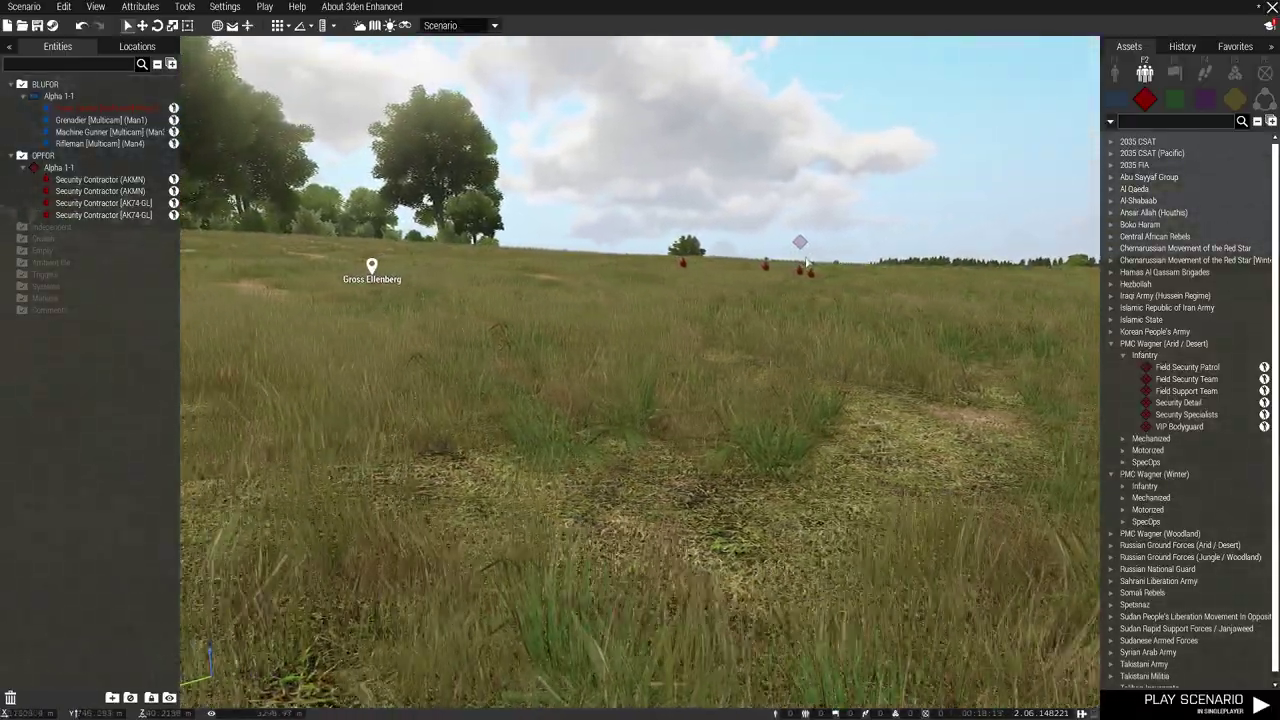
{"action": "key", "text": "w"}
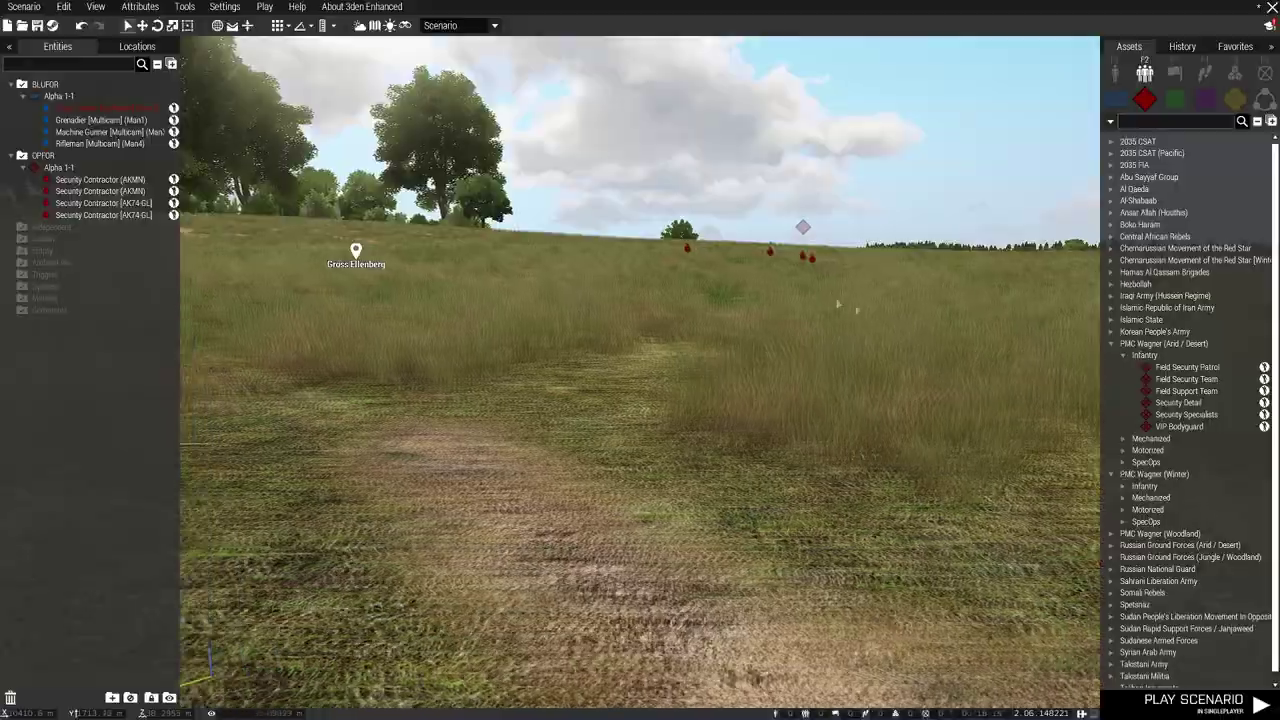
{"action": "key", "text": "a"}
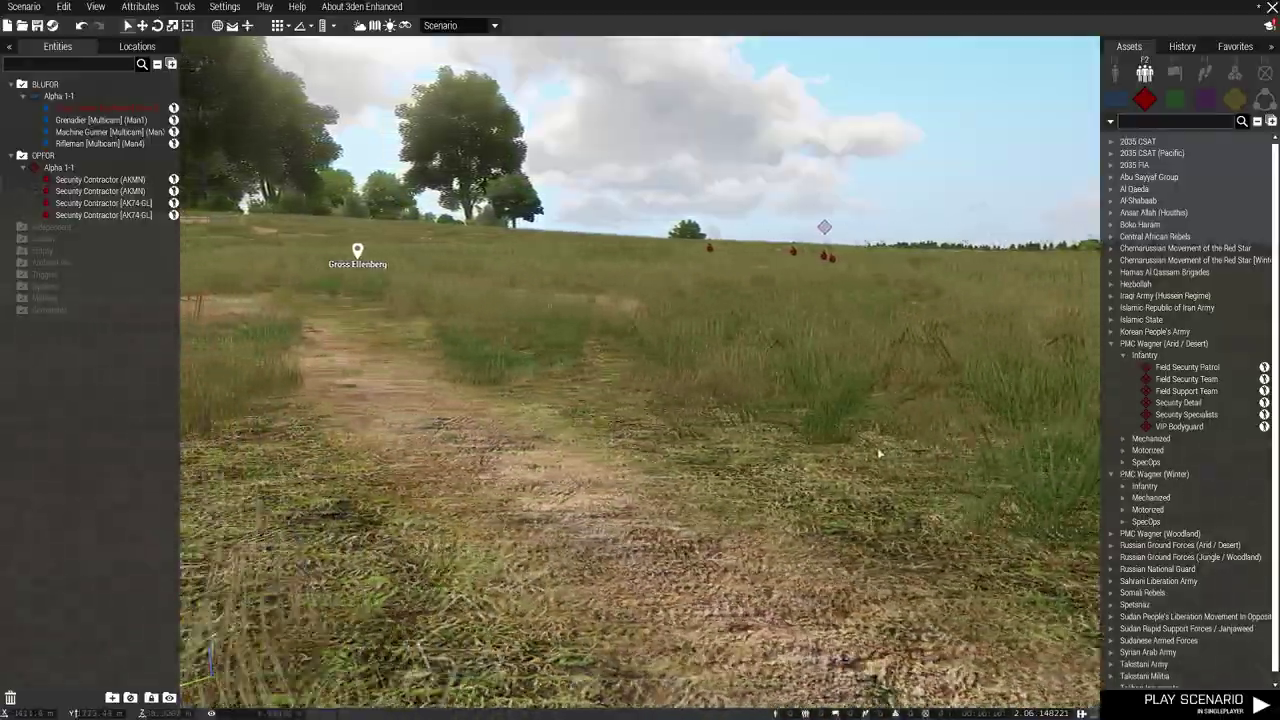
{"action": "key", "text": "a"}
{"action": "left_click_drag", "start_coordinate": [880, 453], "coordinate": [760, 462]}
{"action": "scroll", "coordinate": [760, 462], "scroll_direction": "down", "scroll_amount": 10}
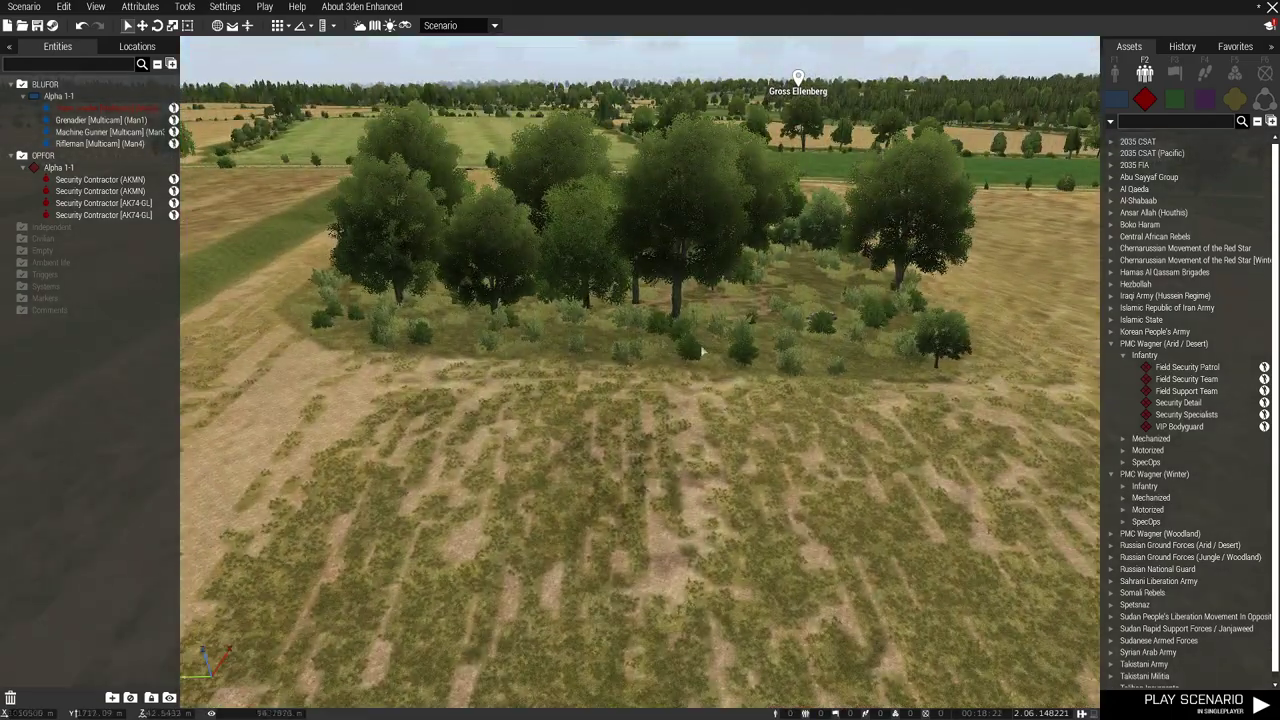
Examine the BLUFOR line and its distance to the OPFOR squad from above and behind
{"action": "key", "text": "s"}
{"action": "key", "text": "d"}
{"action": "left_click_drag", "start_coordinate": [652, 432], "coordinate": [692, 457]}
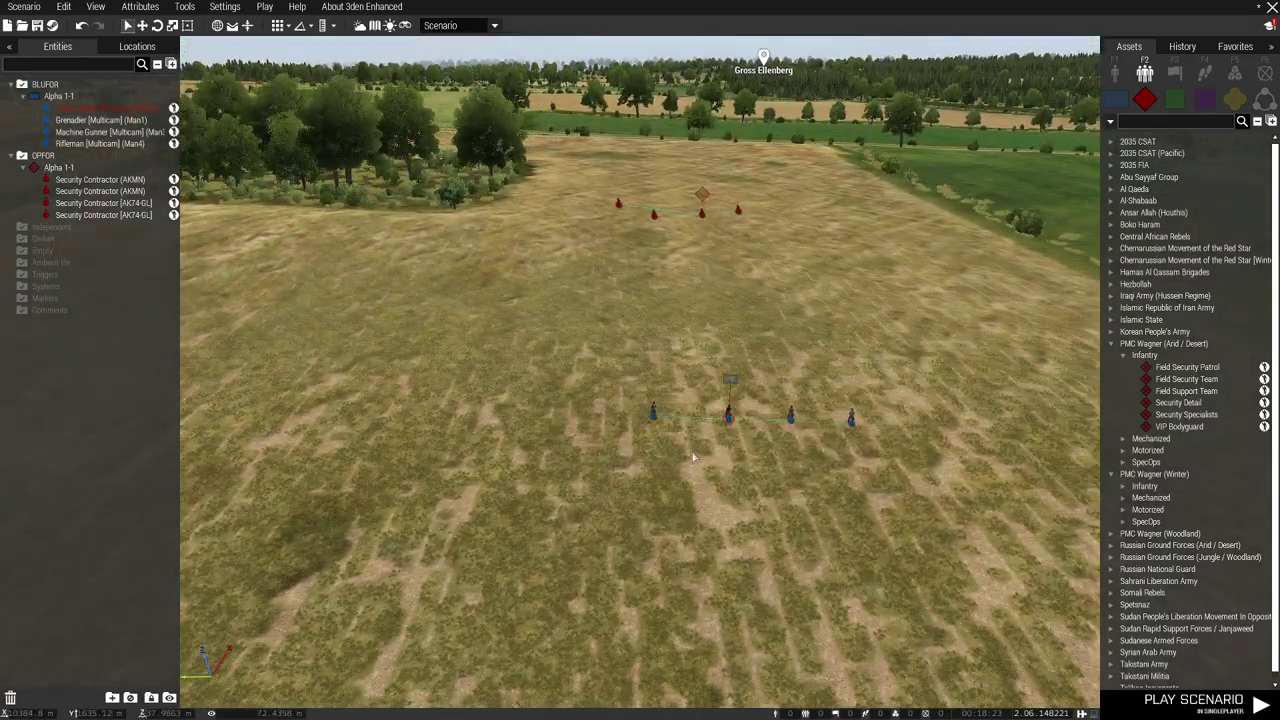
{"action": "scroll", "coordinate": [693, 457], "scroll_direction": "up", "scroll_amount": 10}
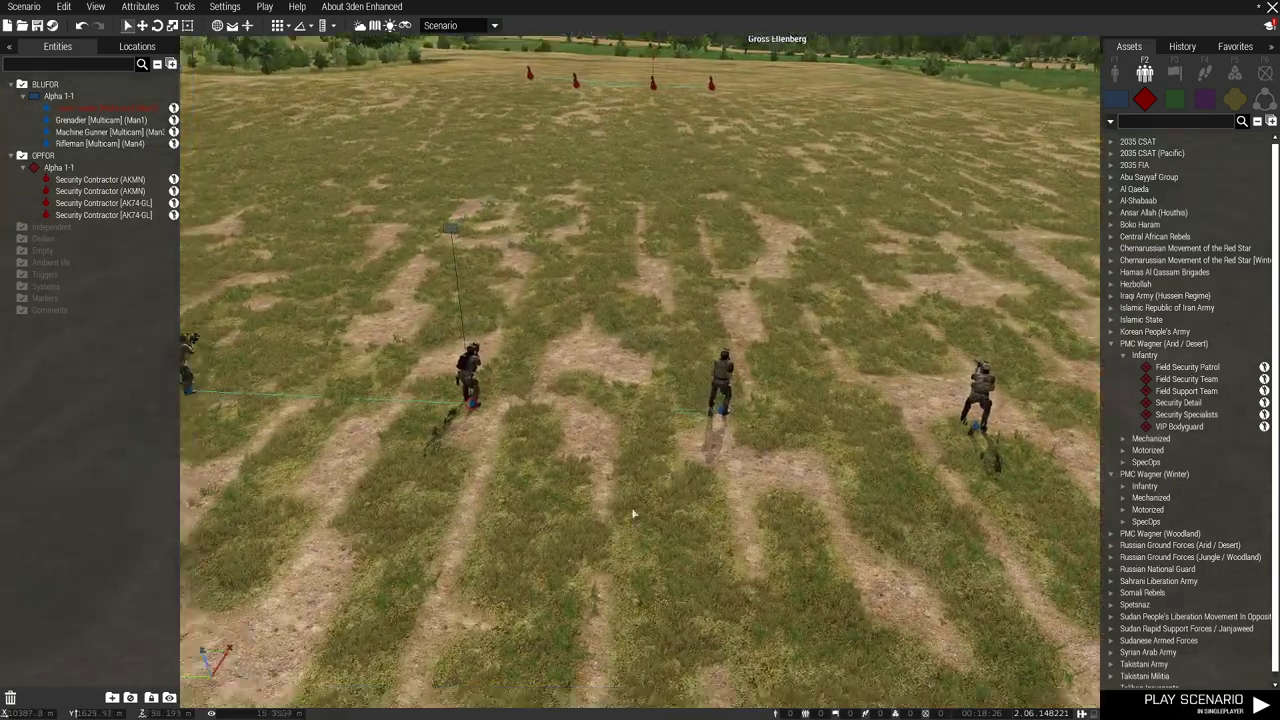
{"action": "left_click_drag", "start_coordinate": [632, 513], "coordinate": [631, 516]}
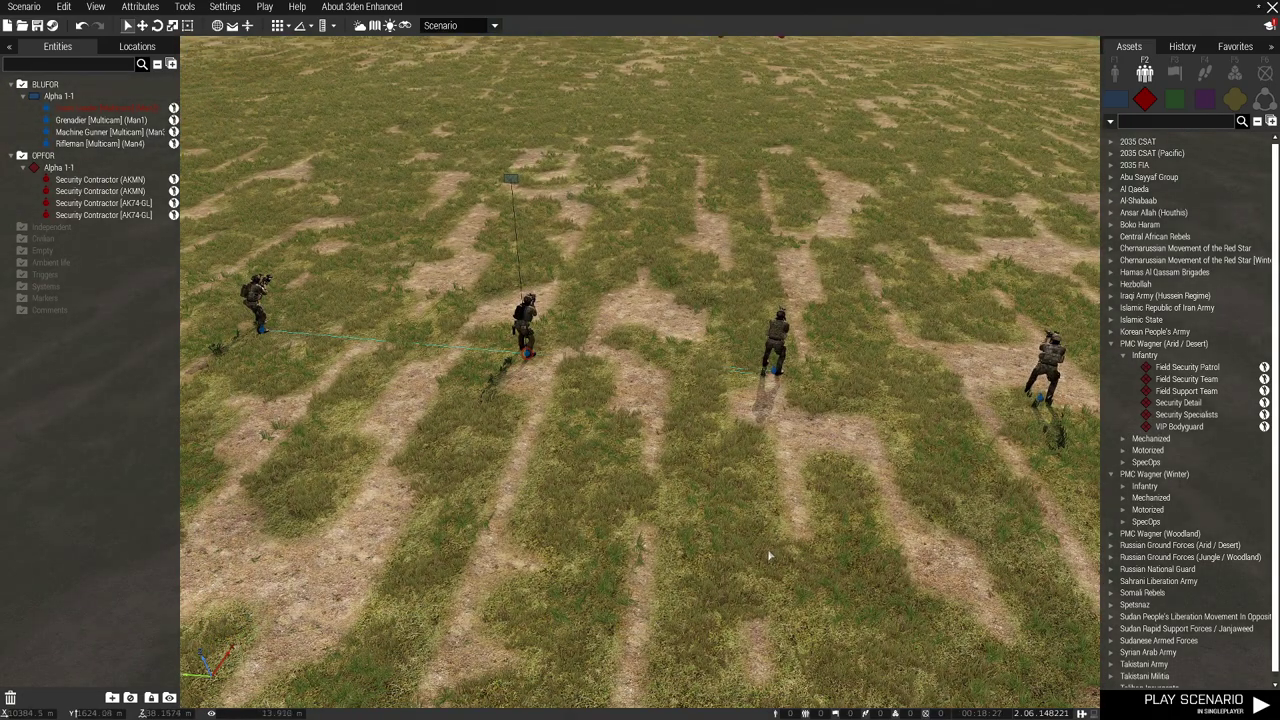
{"action": "key", "text": "s"}
{"action": "left_click_drag", "start_coordinate": [769, 554], "coordinate": [770, 520]}
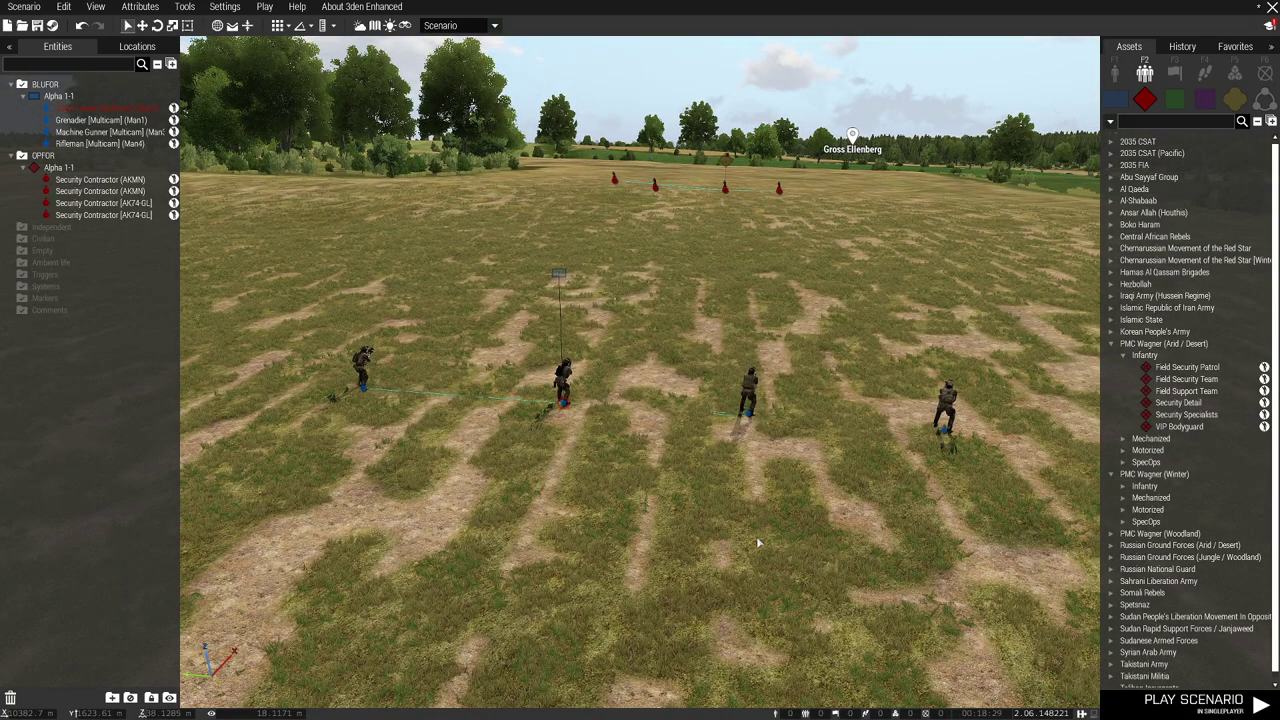
{"action": "mouse_move", "coordinate": [736, 539]}
{"action": "left_mouse_down"}
{"action": "mouse_move", "coordinate": [717, 516]}
{"action": "mouse_move", "coordinate": [750, 520]}
{"action": "left_mouse_up"}
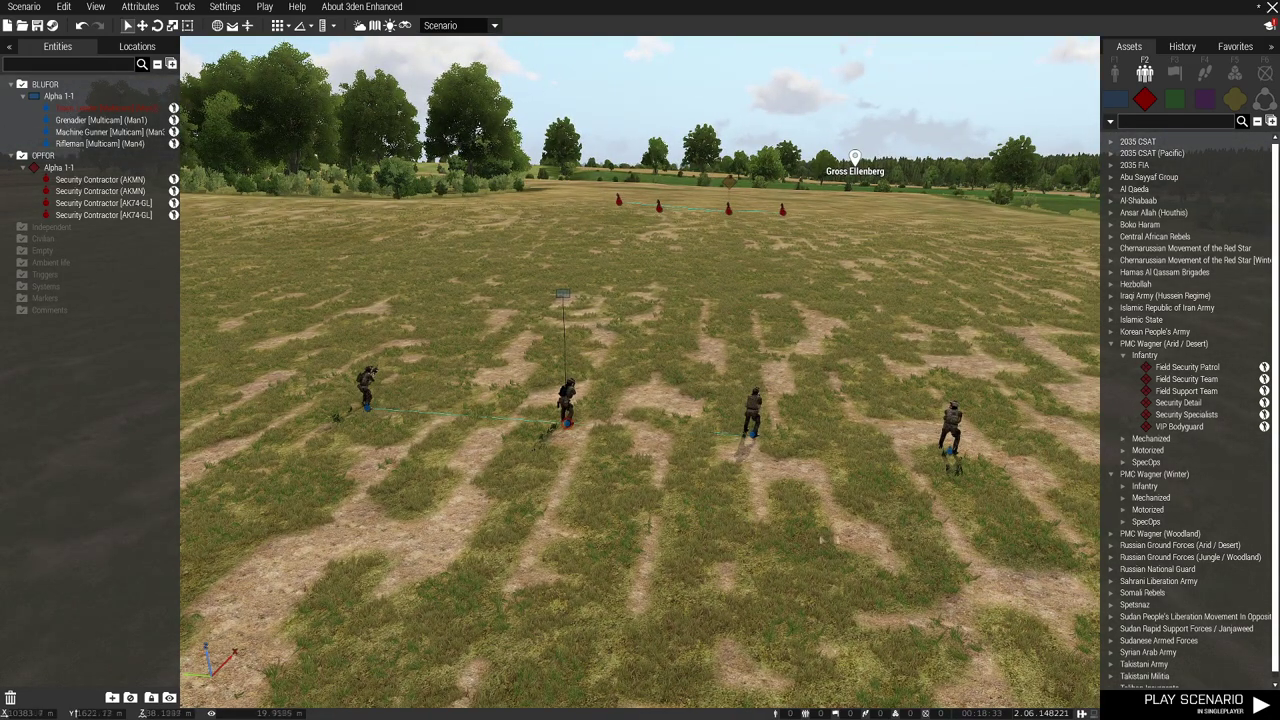
Move the Machine Gunner and Rifleman together past the Team Leader and Grenadier, to the tree-cluster side of the BLUFOR line
{"action": "left_click_drag", "start_coordinate": [726, 384], "coordinate": [1000, 520]}
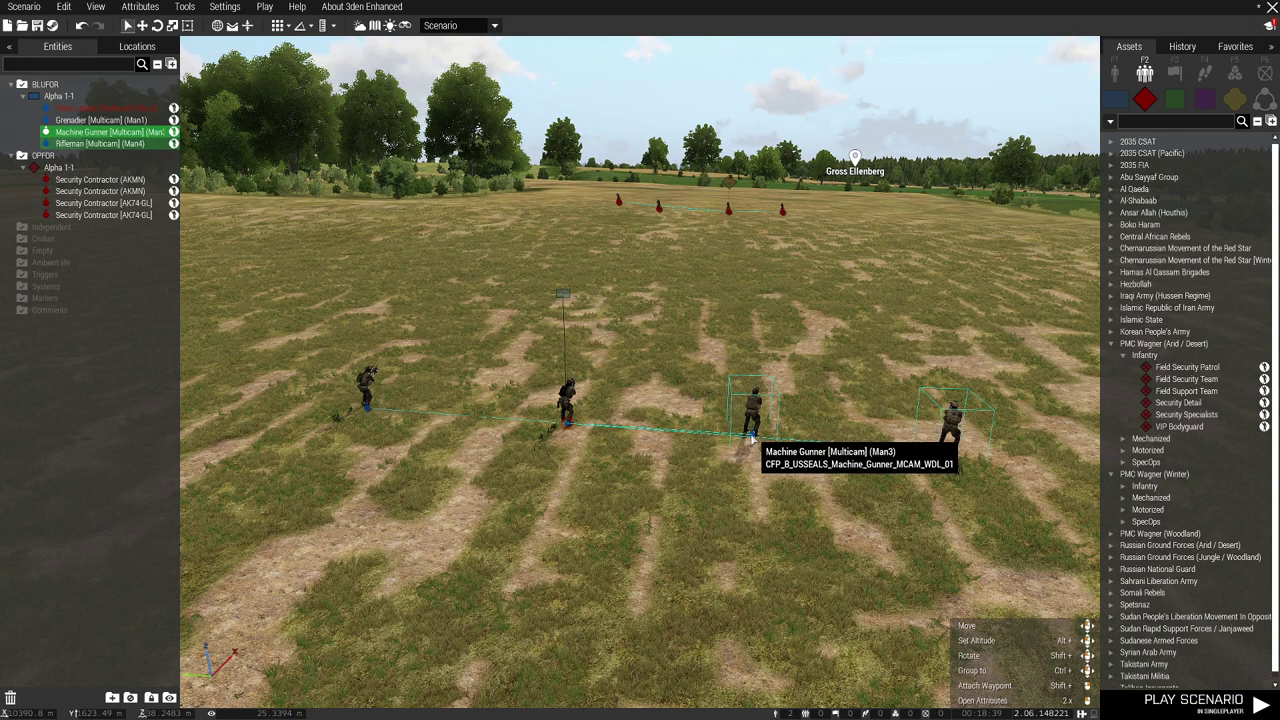
{"action": "left_click_drag", "start_coordinate": [751, 437], "coordinate": [708, 437]}
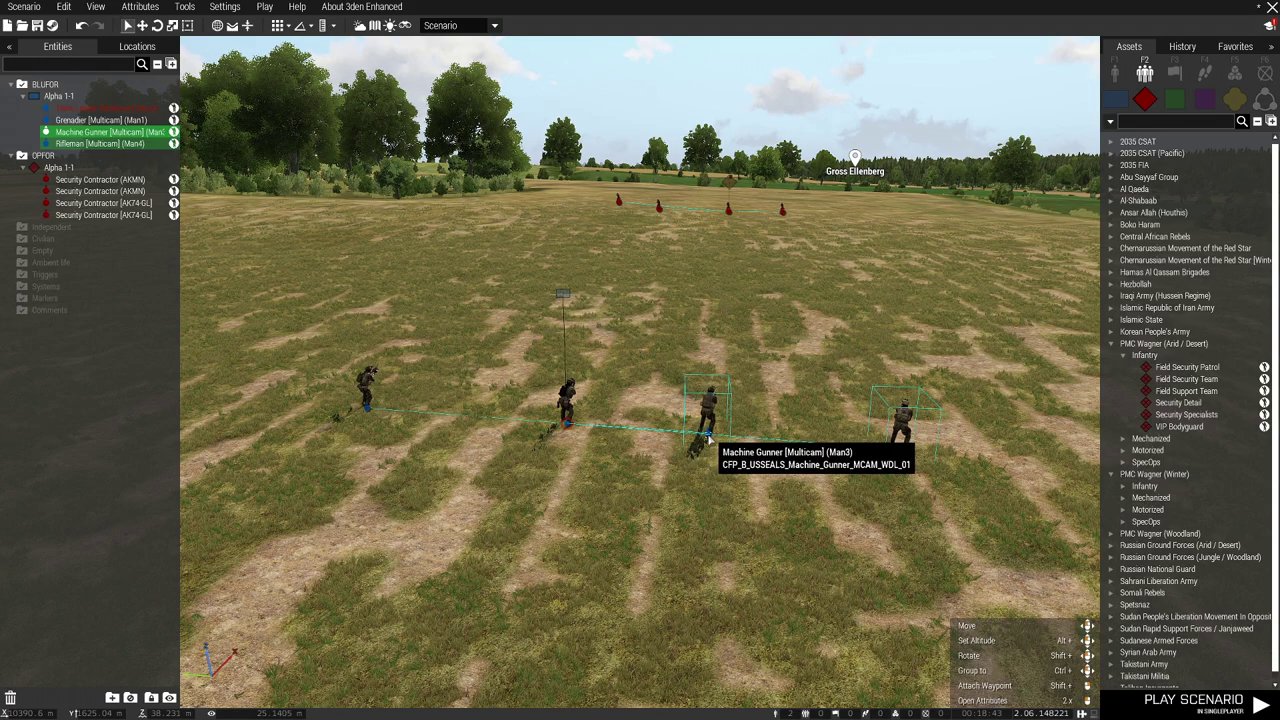
{"action": "left_click_drag", "start_coordinate": [708, 437], "coordinate": [559, 382]}
{"action": "key", "text": "a"}
{"action": "key", "text": "d"}
{"action": "key", "text": "s"}
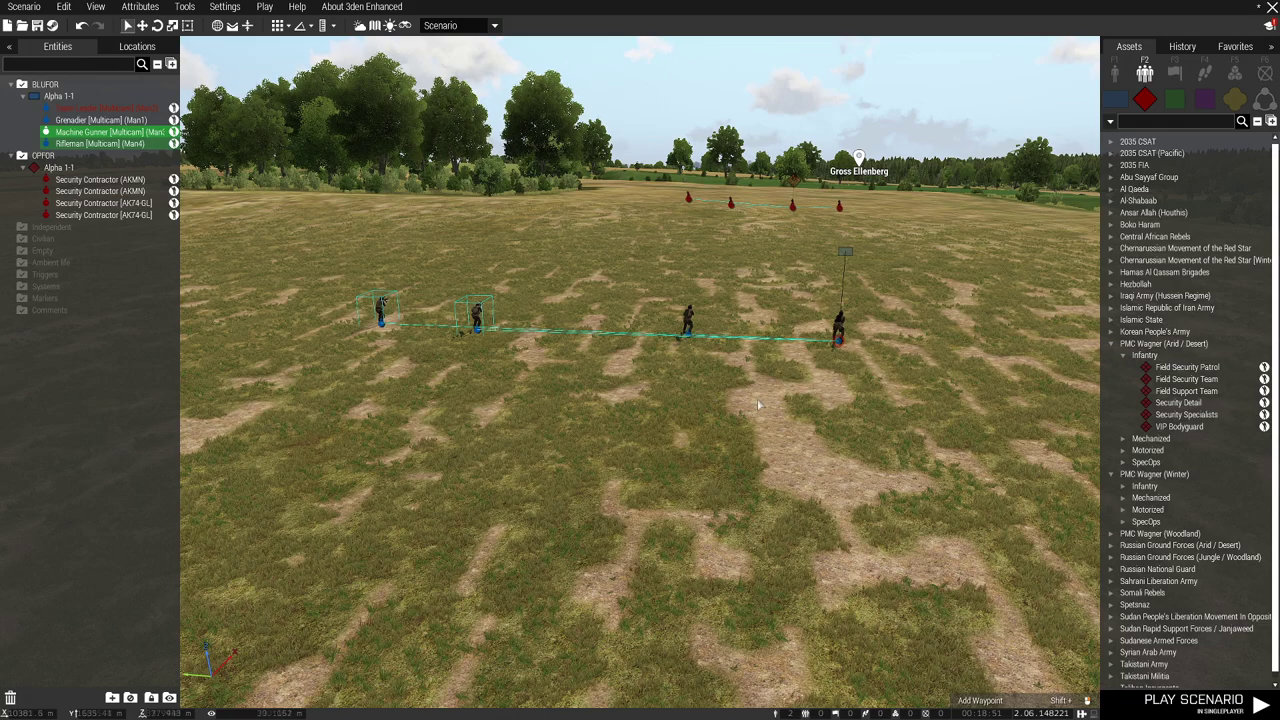
{"action": "key", "text": "w"}
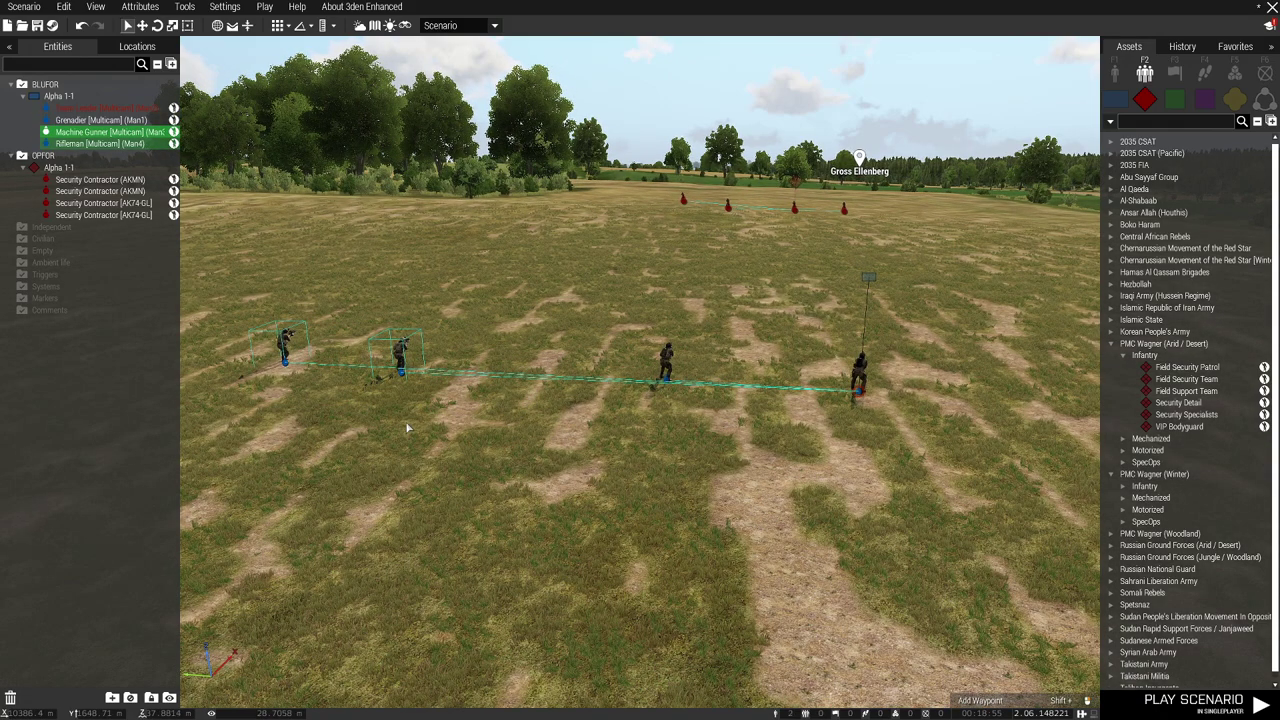
Leapfrog the Team Leader and Grenadier past the other pair, and move the Machine Gunner and Rifleman beyond them again in the same direction
{"action": "left_click_drag", "start_coordinate": [442, 346], "coordinate": [713, 228]}
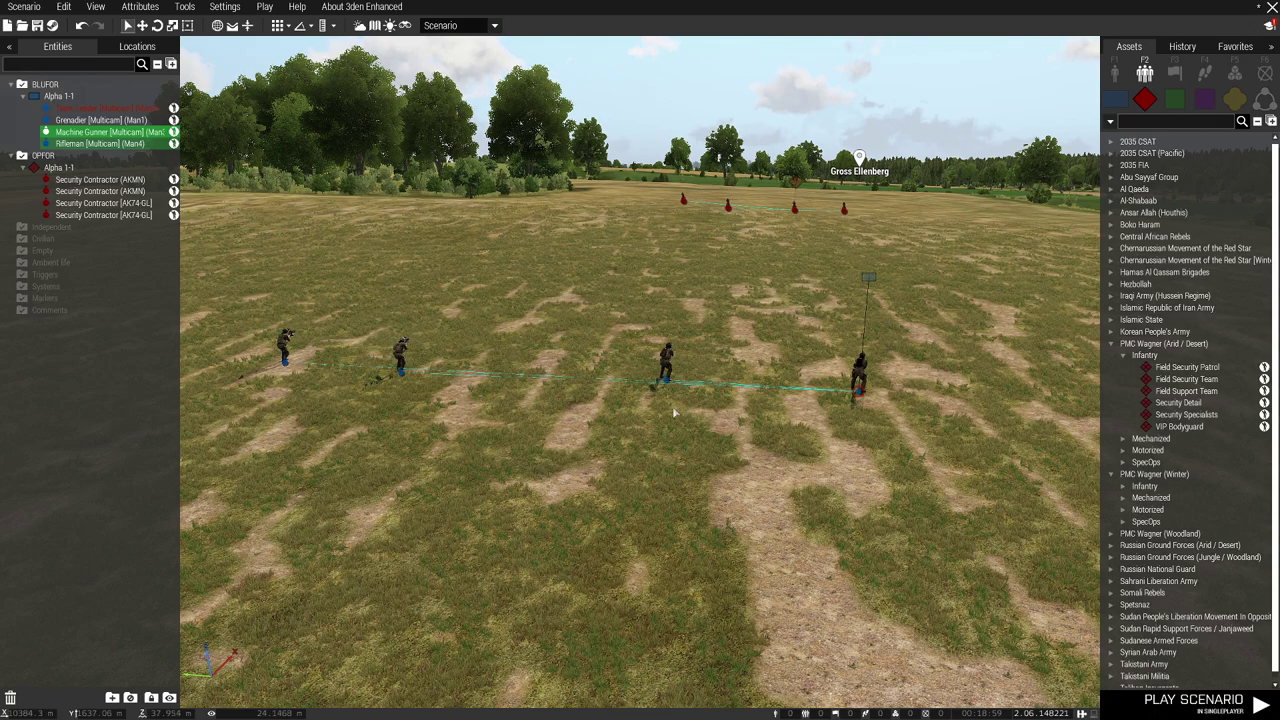
{"action": "left_click_drag", "start_coordinate": [935, 449], "coordinate": [935, 449]}
{"action": "key", "text": "a"}
{"action": "left_click_drag", "start_coordinate": [859, 391], "coordinate": [639, 362]}
{"action": "left_click", "coordinate": [773, 456]}
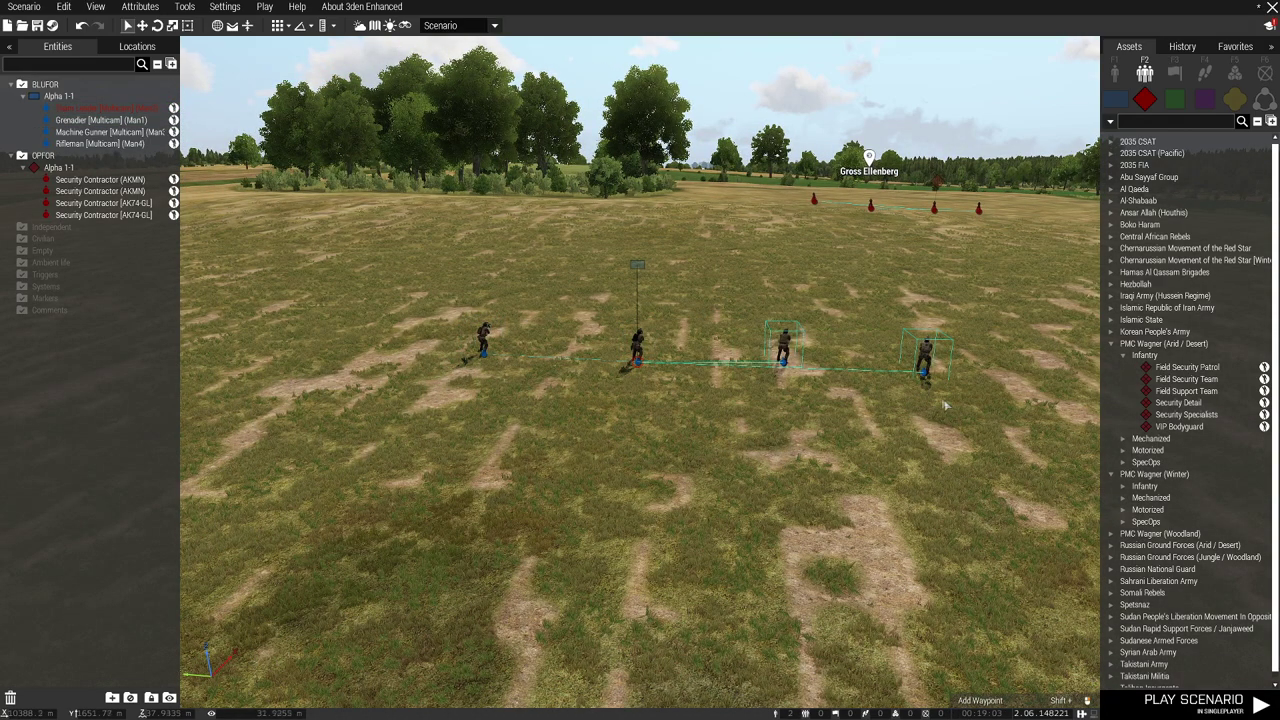
{"action": "left_click_drag", "start_coordinate": [935, 385], "coordinate": [333, 318]}
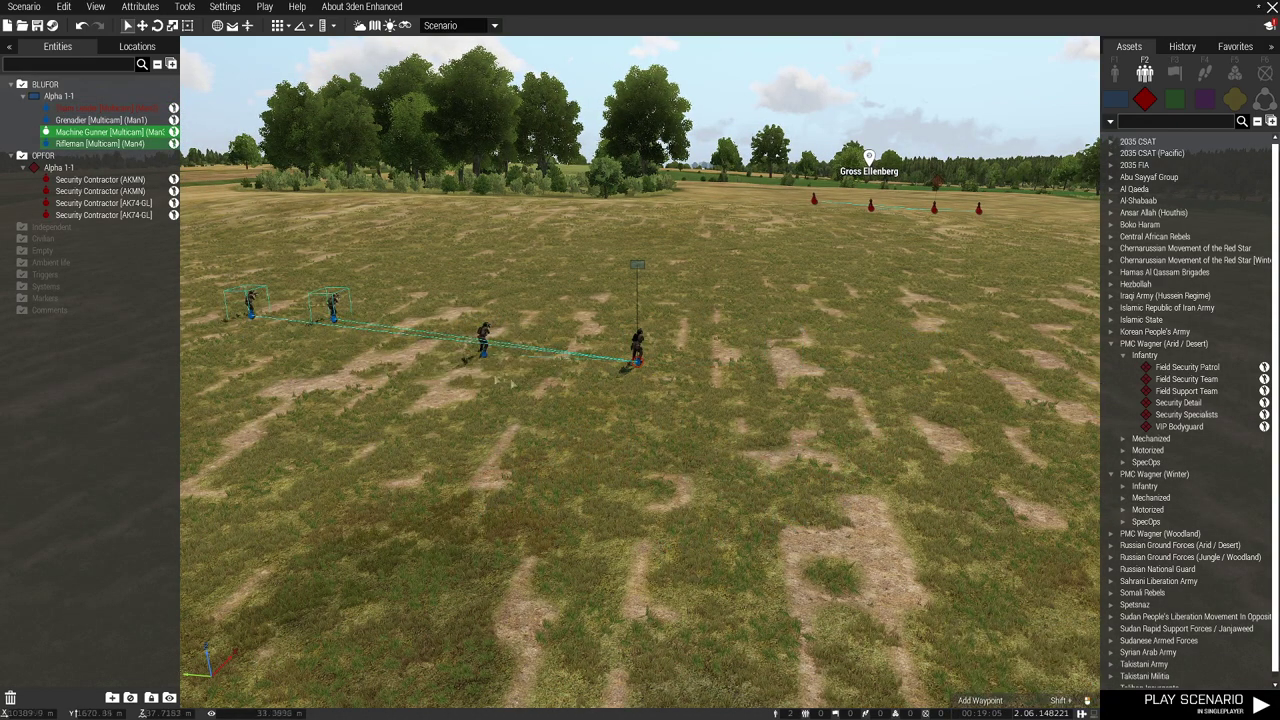
{"action": "left_click_drag", "start_coordinate": [446, 375], "coordinate": [680, 344]}
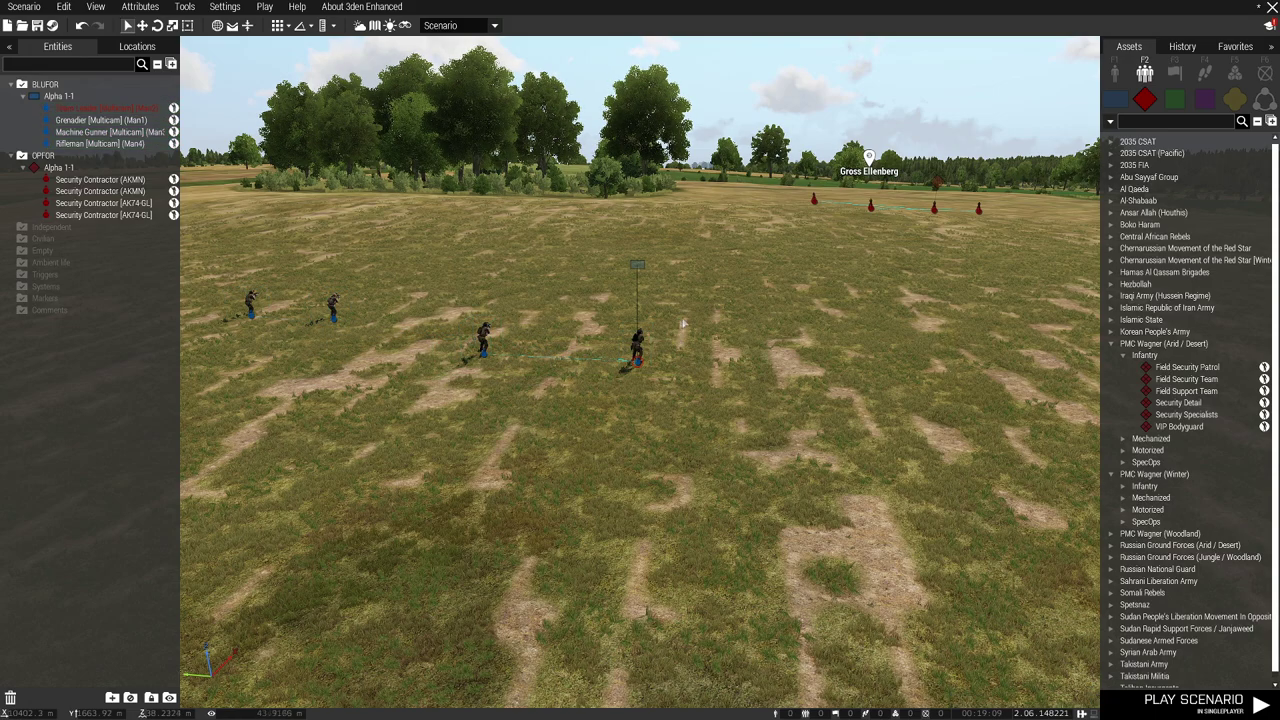
Try shifting one OPFOR Security Contractor (AK74-GL) along the enemy line, and put it back in its place
{"action": "key", "text": "d"}
{"action": "key", "text": "w"}
{"action": "key", "text": "q"}
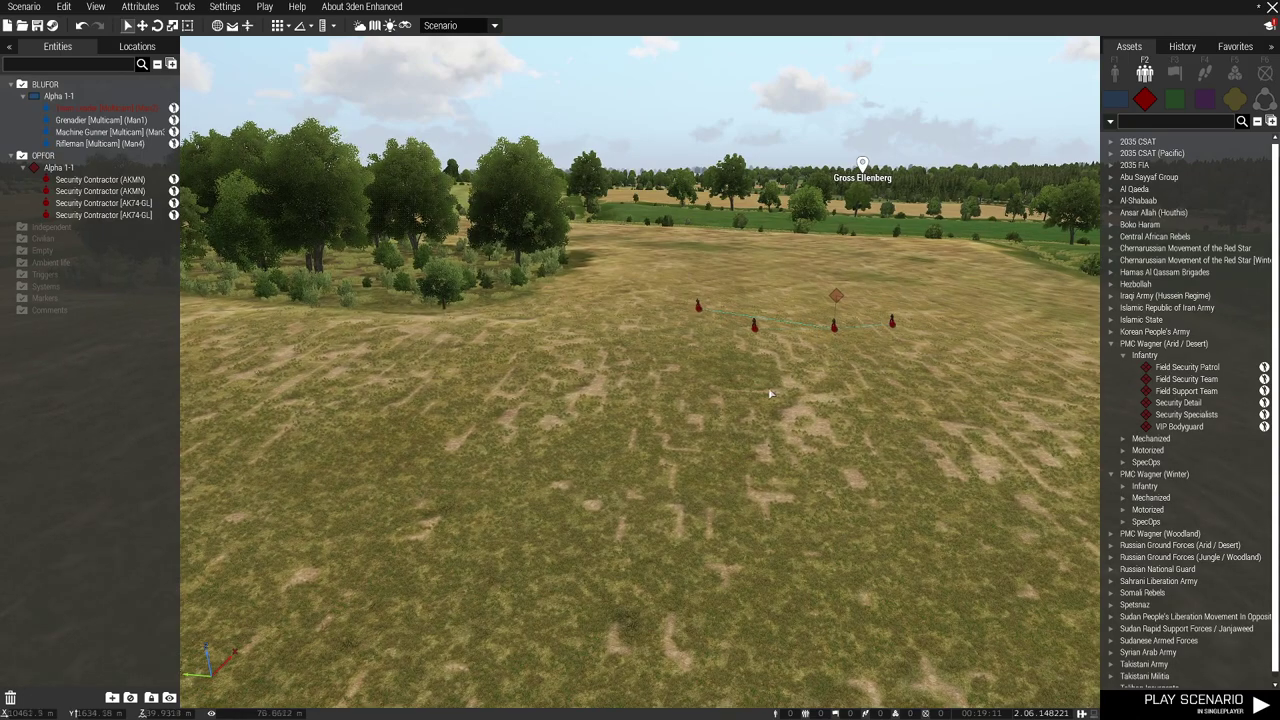
{"action": "left_click_drag", "start_coordinate": [755, 322], "coordinate": [827, 268]}
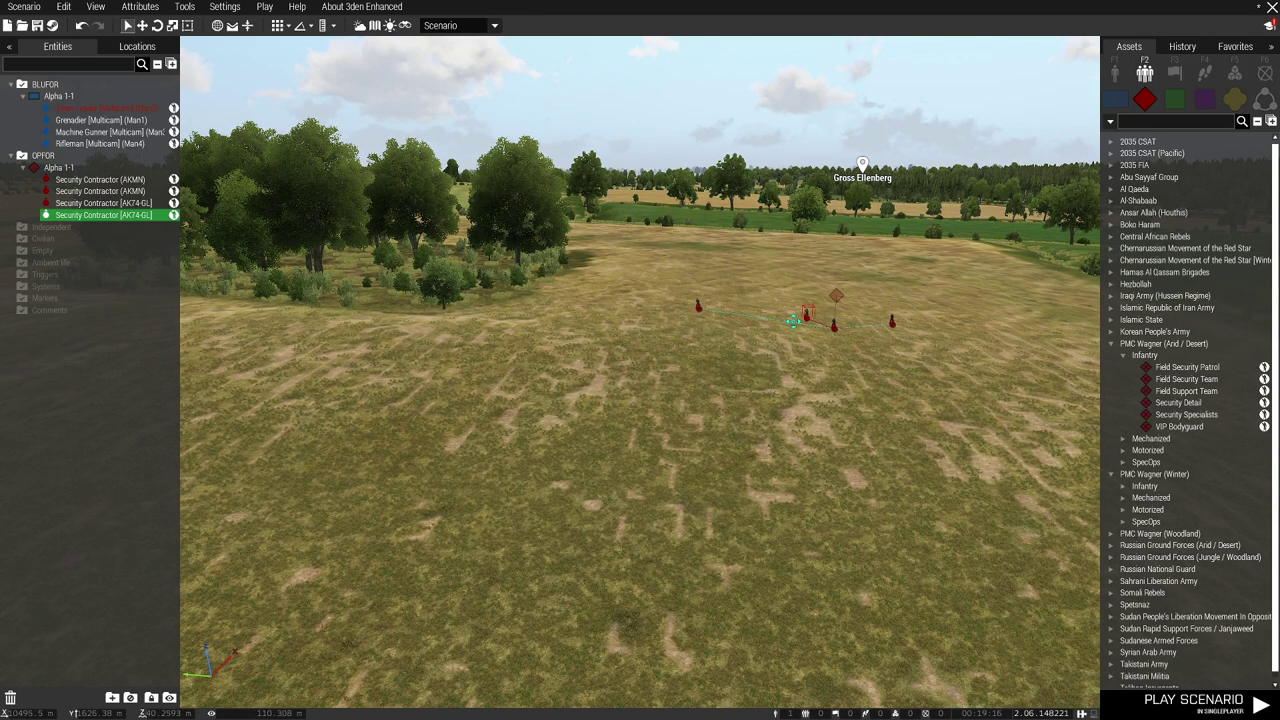
{"action": "left_click_drag", "start_coordinate": [793, 321], "coordinate": [758, 319]}
{"action": "key", "text": "s"}
{"action": "key", "text": "a"}
{"action": "left_click", "coordinate": [830, 435]}
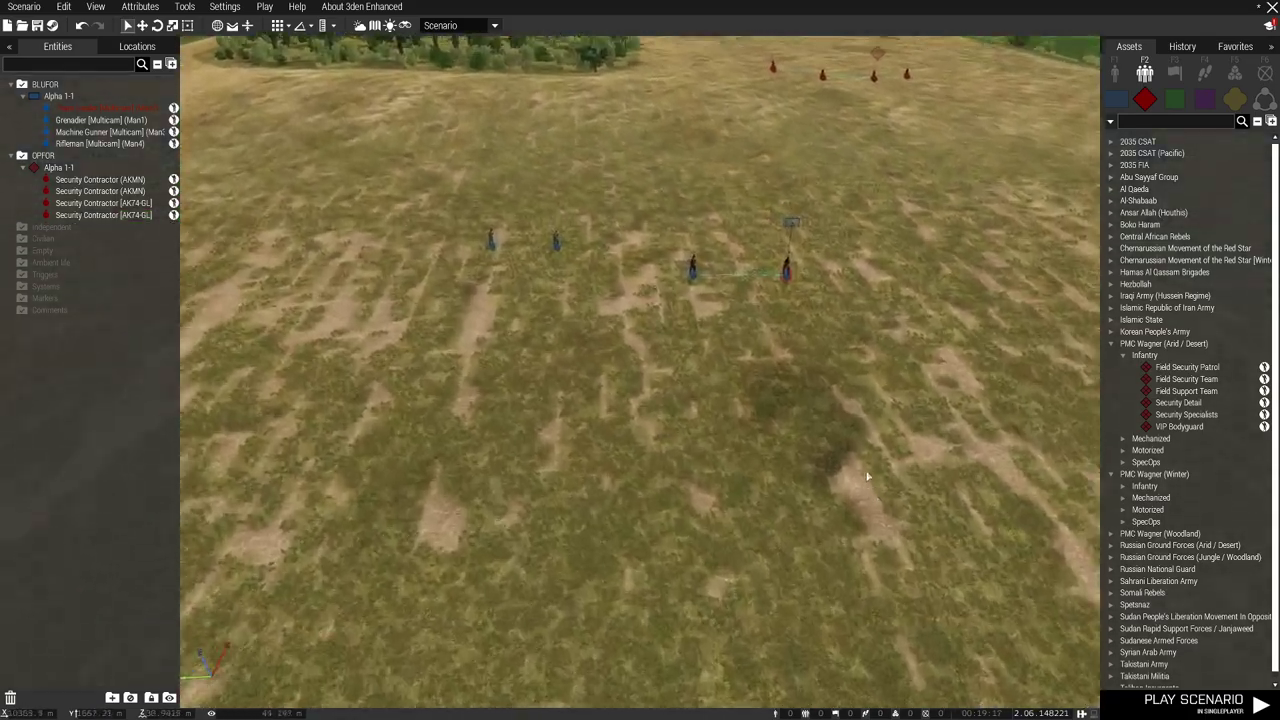
Move the Team Leader and Grenadier past the Machine Gunner and Rifleman, continuing the sideways displacement of the BLUFOR line
{"action": "key", "text": "w"}
{"action": "left_click_drag", "start_coordinate": [868, 476], "coordinate": [879, 415]}
{"action": "key", "text": "z"}
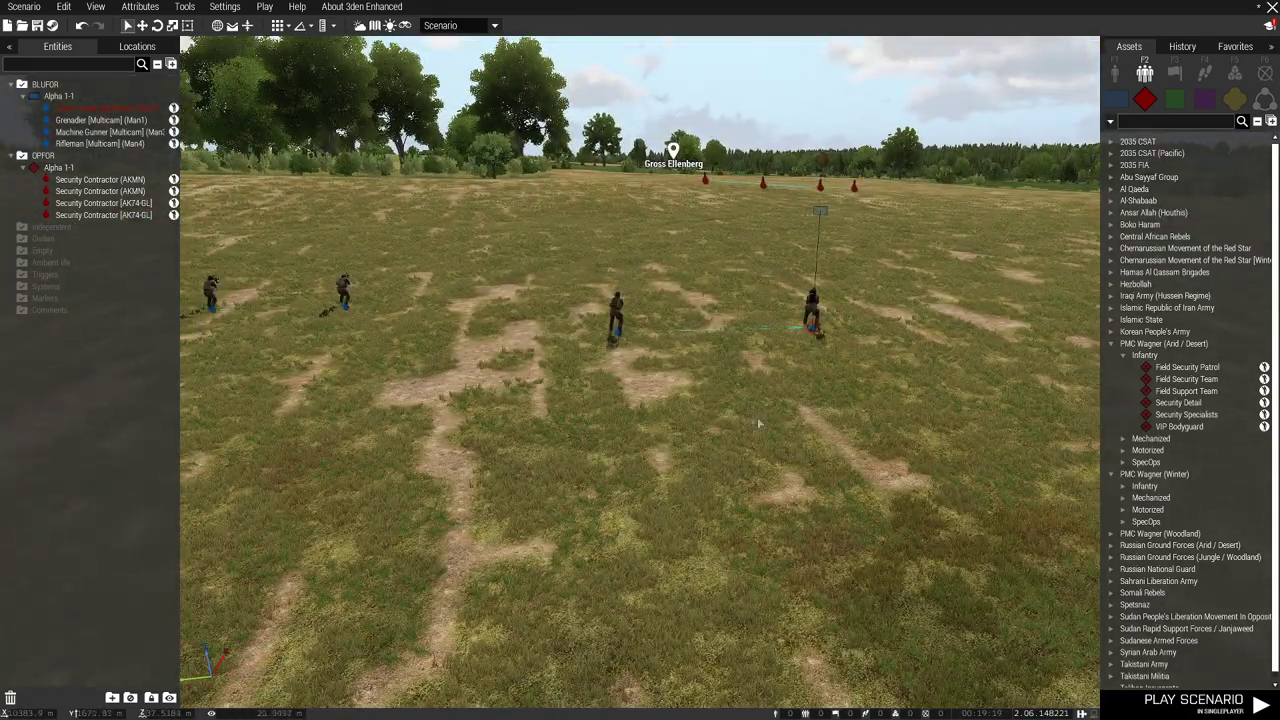
{"action": "left_click_drag", "start_coordinate": [543, 270], "coordinate": [419, 272]}
{"action": "key", "text": "a"}
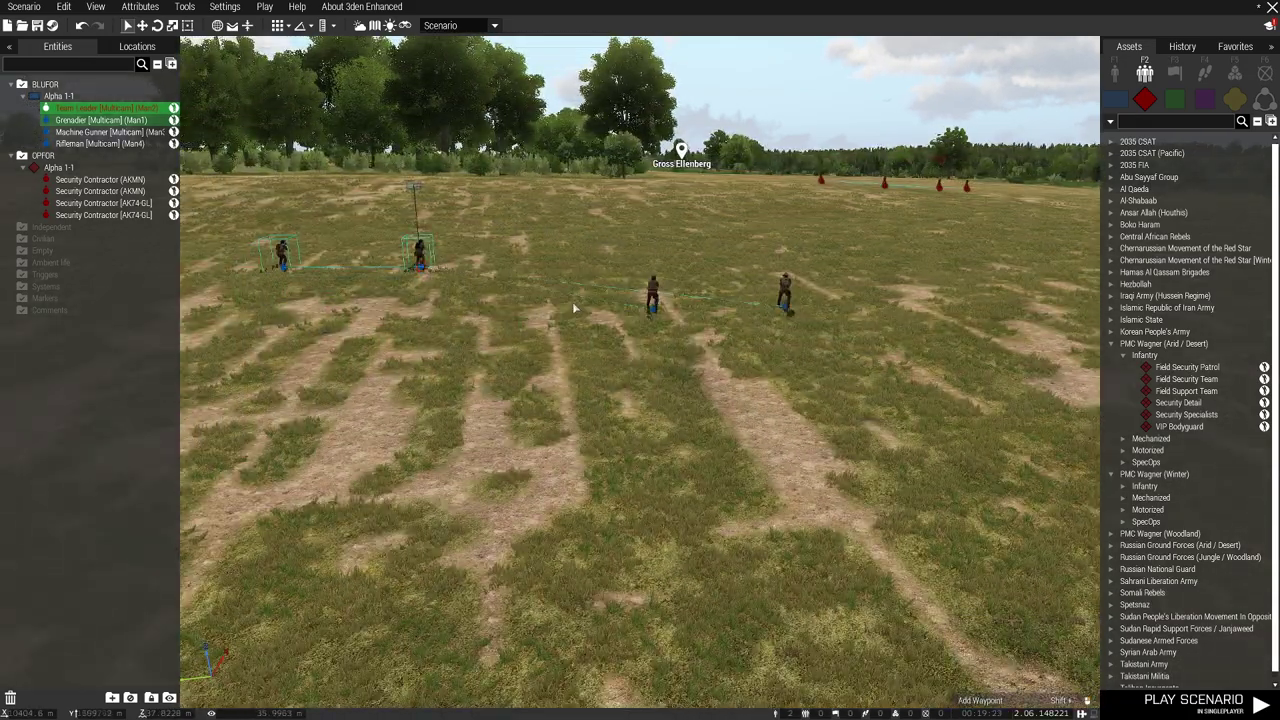
Move the Machine Gunner and Rifleman beyond the Team Leader and Grenadier, farther out on the tree-cluster side
{"action": "left_click_drag", "start_coordinate": [771, 331], "coordinate": [191, 210]}
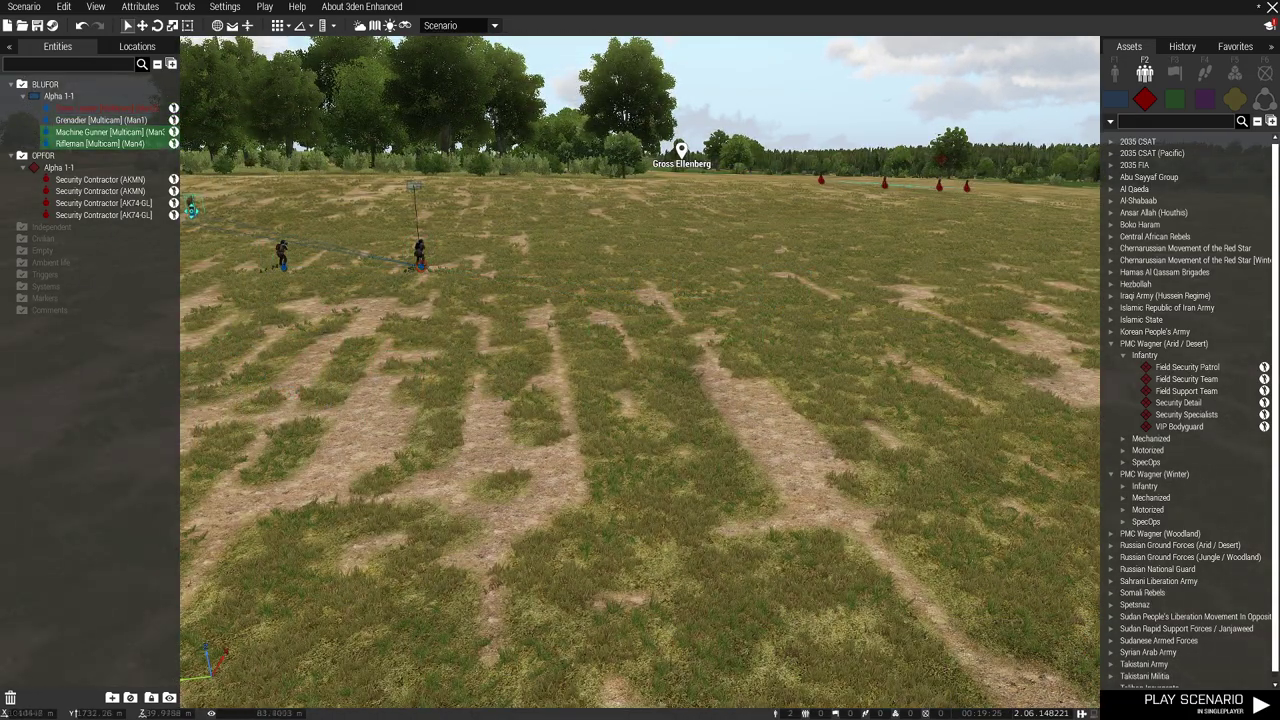
{"action": "key", "text": "s"}
{"action": "left_click", "coordinate": [448, 380]}
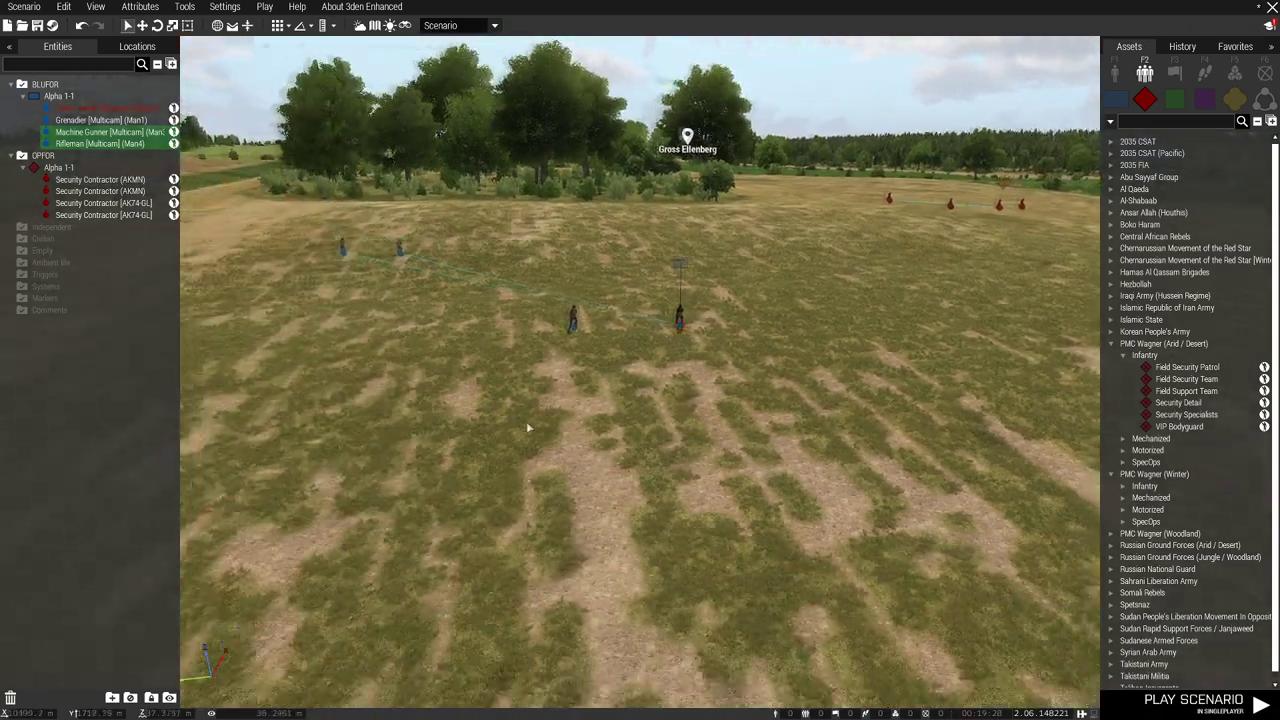
Rotate the whole BLUFOR Alpha 1-1 group sideways across the field, and place the Machine Gunner and Rifleman on the Team Leader's other side
{"action": "key", "text": "s"}
{"action": "left_click_drag", "start_coordinate": [534, 394], "coordinate": [537, 443]}
{"action": "left_click", "coordinate": [682, 420], "text": "ctrl"}
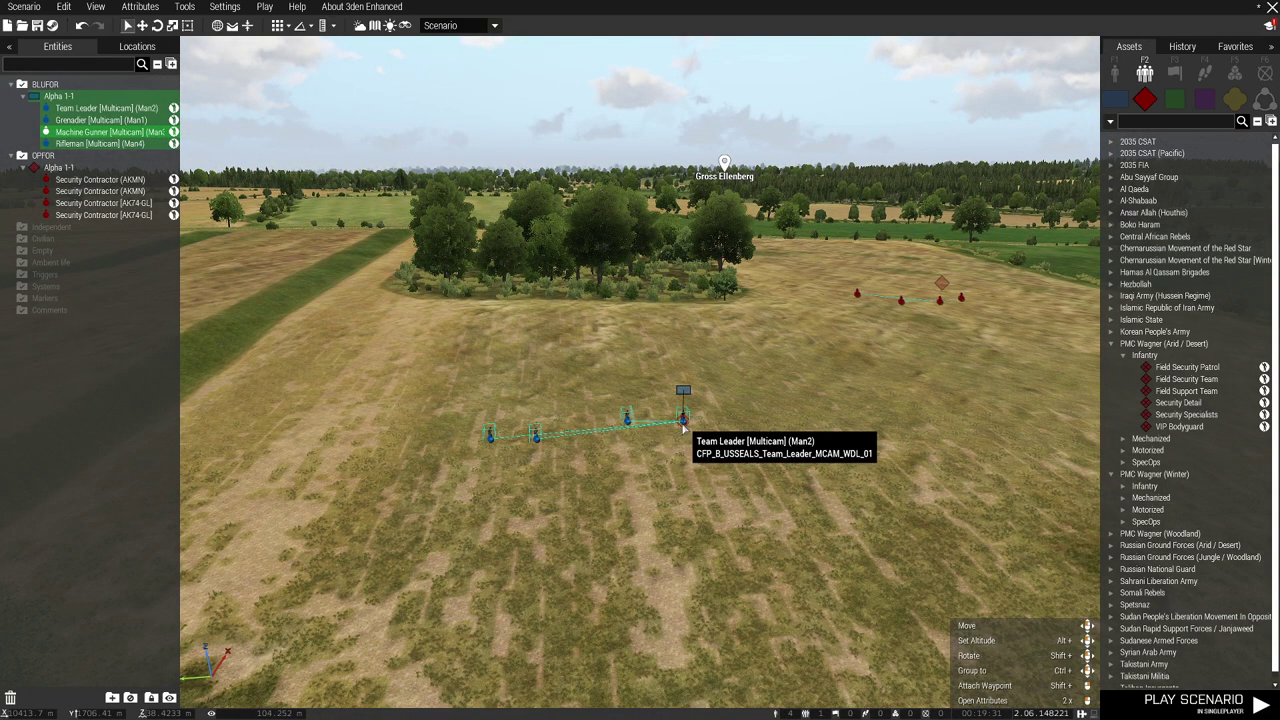
{"action": "left_click_drag", "start_coordinate": [682, 424], "coordinate": [532, 415]}
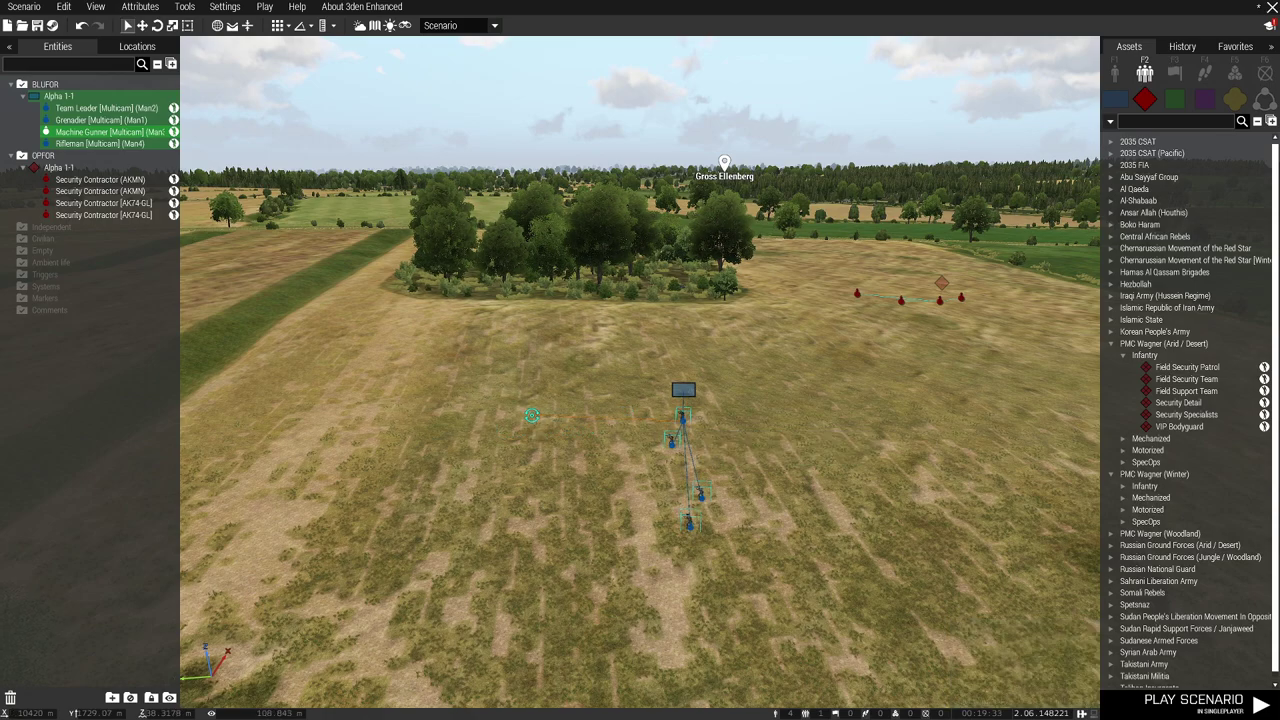
{"action": "left_click_drag", "start_coordinate": [690, 522], "coordinate": [721, 428]}
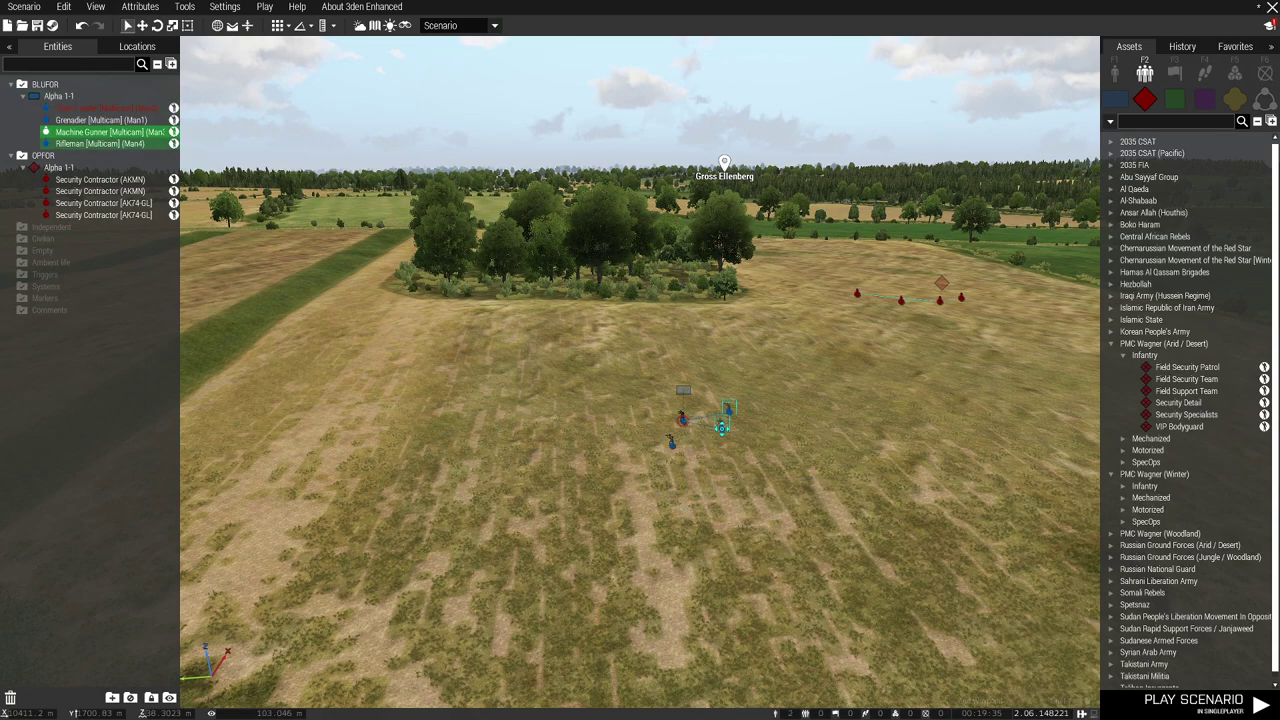
{"action": "left_click_drag", "start_coordinate": [772, 462], "coordinate": [774, 463]}
Select all four BLUFOR soldiers and move them across the field to the grass near the stone wall and road
{"action": "left_click", "coordinate": [729, 410], "text": "ctrl"}
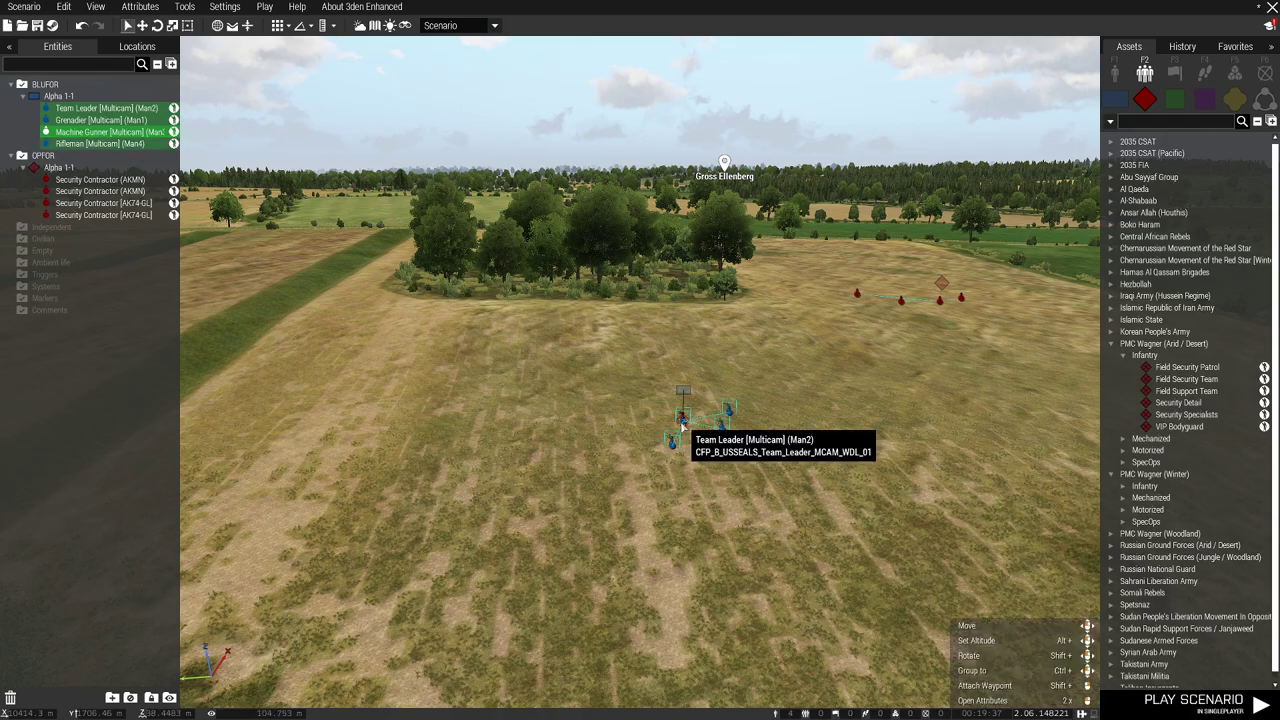
{"action": "left_click_drag", "start_coordinate": [677, 421], "coordinate": [562, 420]}
{"action": "key", "text": "s"}
{"action": "key", "text": "a"}
{"action": "mouse_move", "coordinate": [379, 415]}
{"action": "left_mouse_down"}
{"action": "mouse_move", "coordinate": [351, 413]}
{"action": "mouse_move", "coordinate": [394, 396]}
{"action": "left_mouse_up"}
{"action": "left_click_drag", "start_coordinate": [646, 457], "coordinate": [459, 432]}
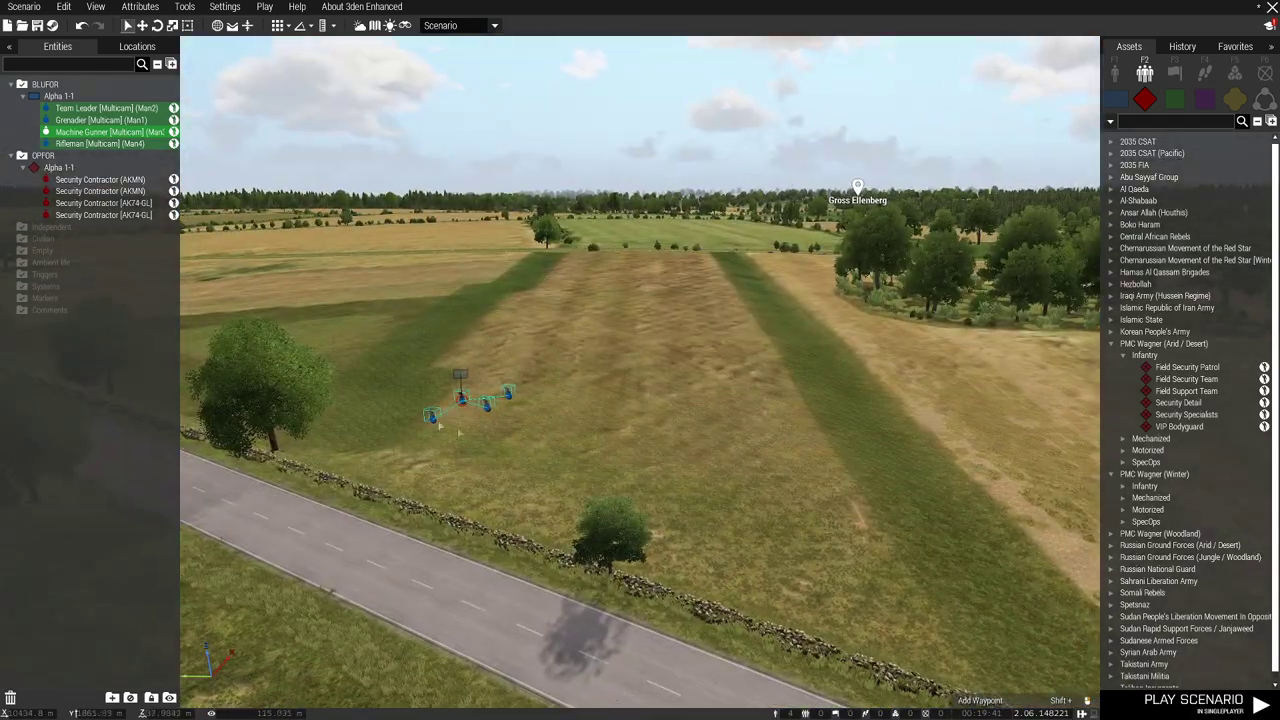
Move the four BLUFOR soldiers back into the open field near the tree cluster and rotate them to face the OPFOR squad
{"action": "key", "text": "w"}
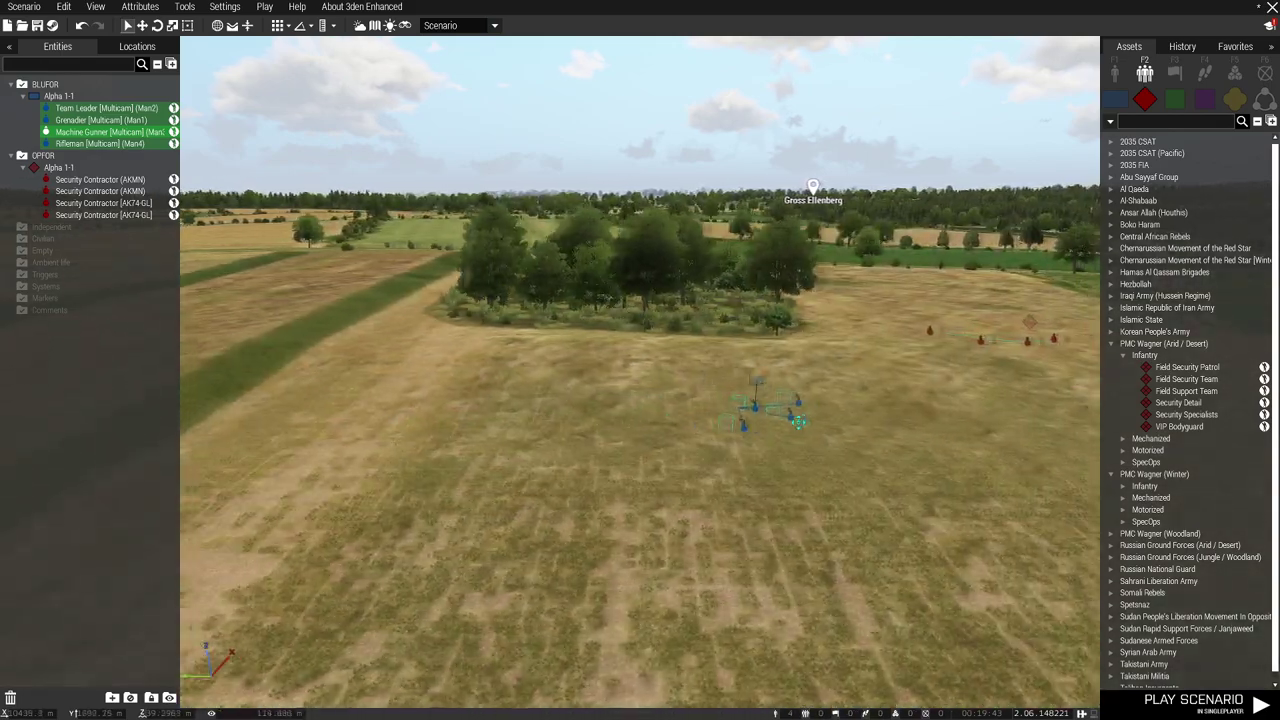
{"action": "left_click_drag", "start_coordinate": [759, 438], "coordinate": [760, 416]}
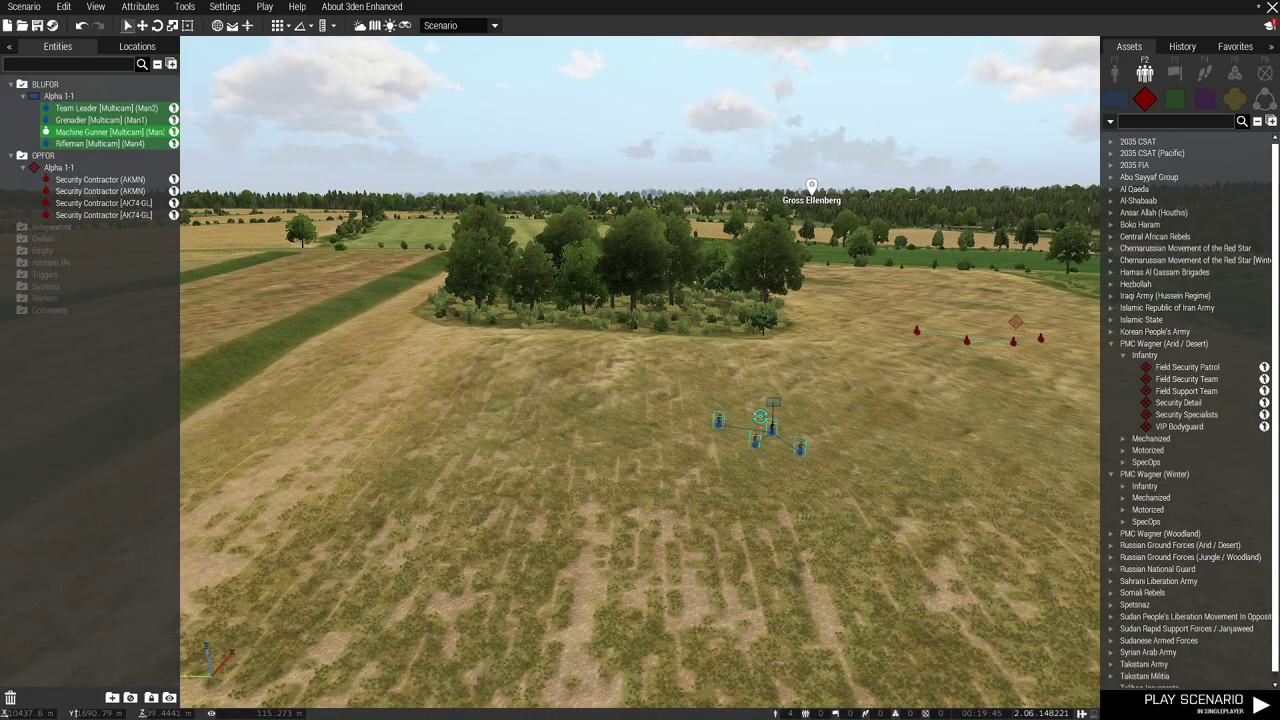
{"action": "left_click", "coordinate": [776, 449]}
{"action": "left_click", "coordinate": [775, 449]}
Reposition the BLUFOR soldiers one by one into a wider-spaced formation around the Team Leader
{"action": "key", "text": "w"}
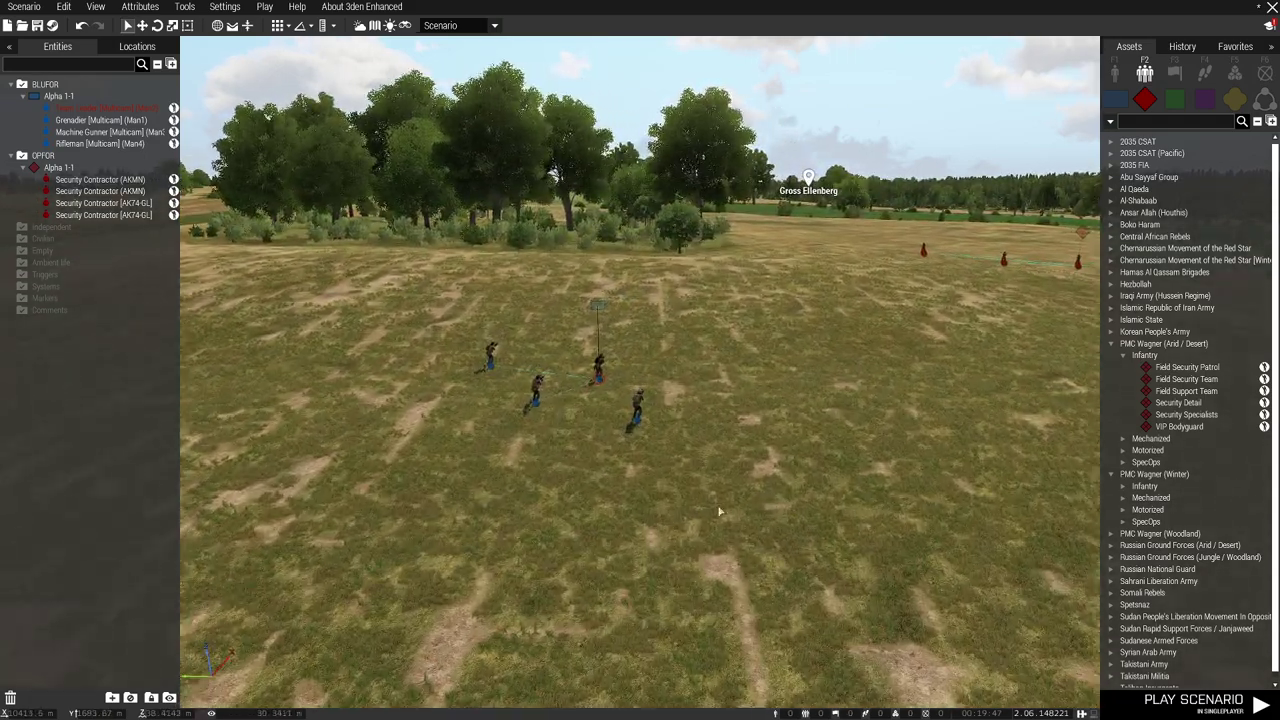
{"action": "left_click_drag", "start_coordinate": [490, 364], "coordinate": [441, 386]}
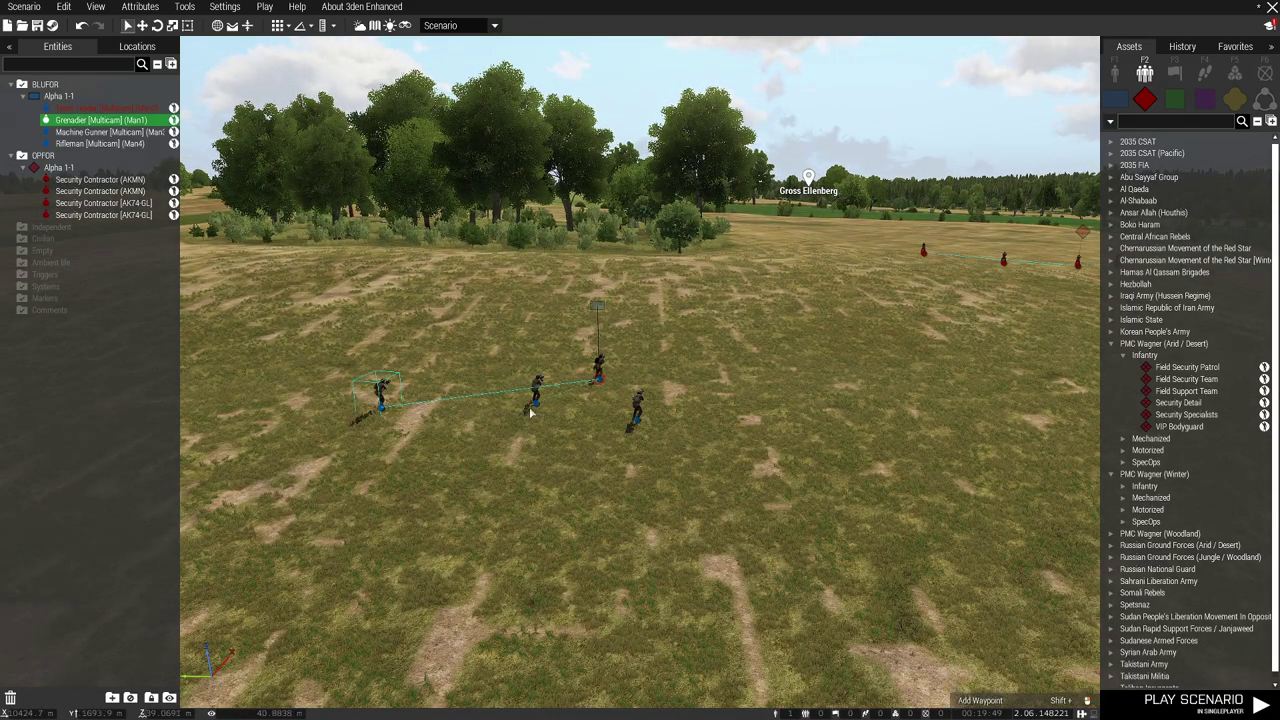
{"action": "left_click_drag", "start_coordinate": [530, 412], "coordinate": [446, 418]}
{"action": "left_click_drag", "start_coordinate": [595, 383], "coordinate": [547, 408]}
{"action": "left_click", "coordinate": [530, 493]}
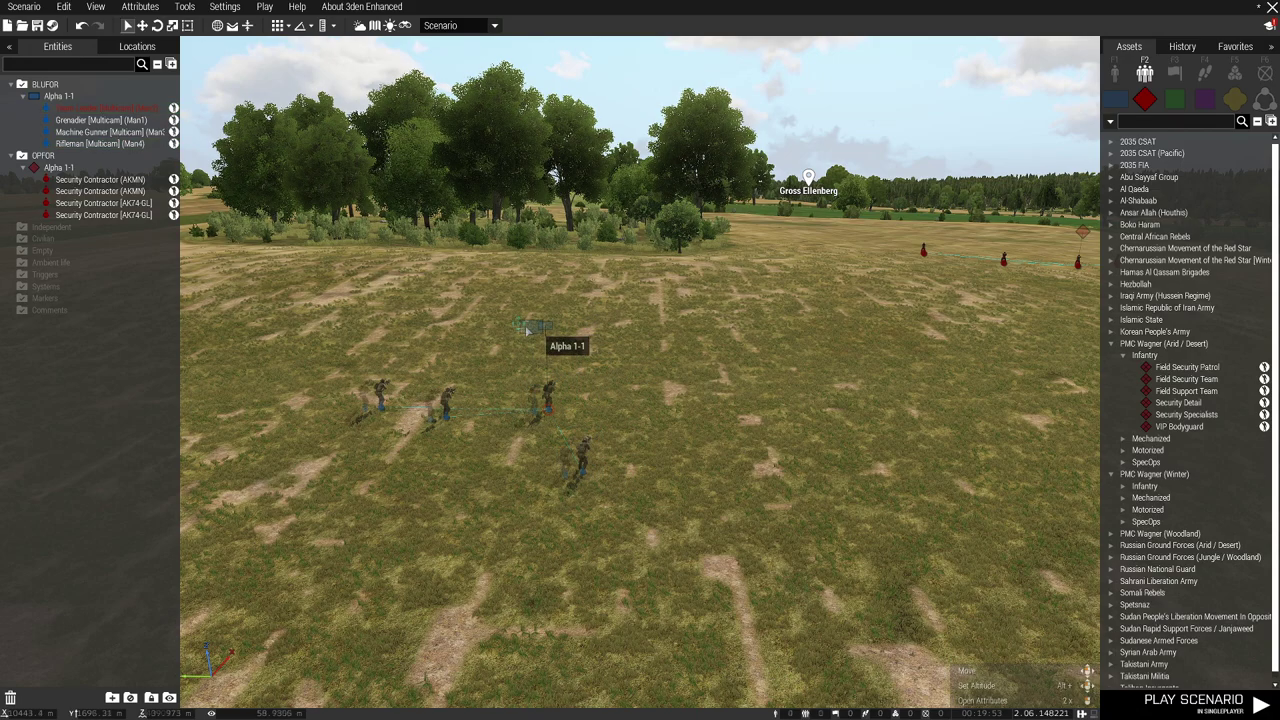
Move the whole BLUFOR Alpha 1-1 group to the edge of the tree cluster beside the OPFOR squad
{"action": "left_click_drag", "start_coordinate": [527, 330], "coordinate": [425, 252]}
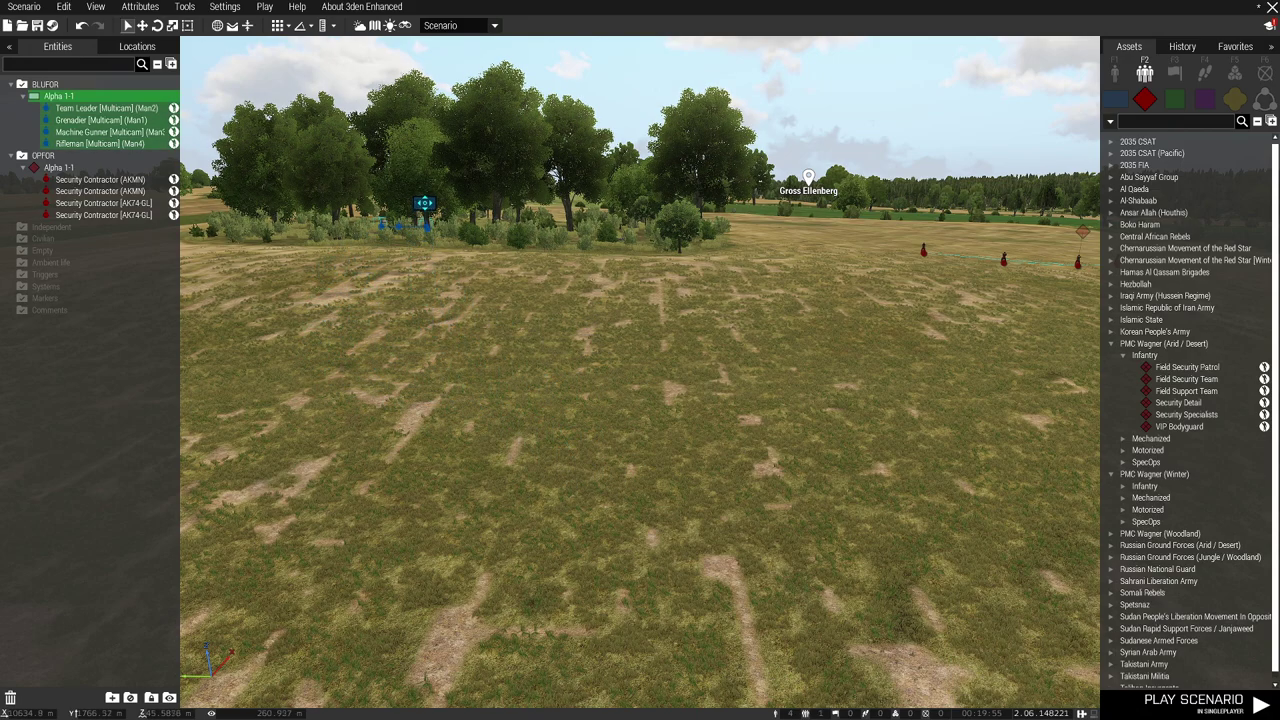
{"action": "key", "text": "q"}
{"action": "left_click_drag", "start_coordinate": [448, 215], "coordinate": [463, 240]}
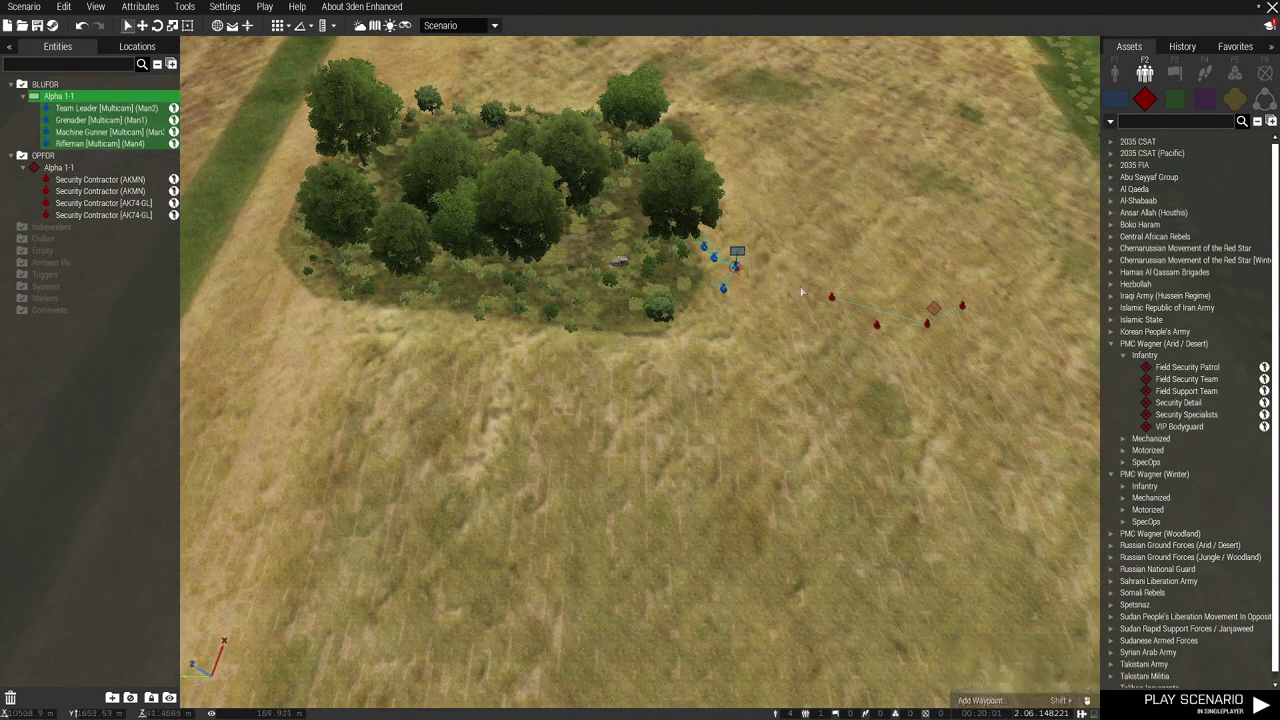
Bring the Alpha 1-1 group back into the open field in front of the OPFOR squad and rotate it to face them
{"action": "left_click", "coordinate": [890, 413]}
{"action": "key", "text": "s"}
{"action": "left_click_drag", "start_coordinate": [739, 254], "coordinate": [757, 390]}
{"action": "key", "text": "d"}
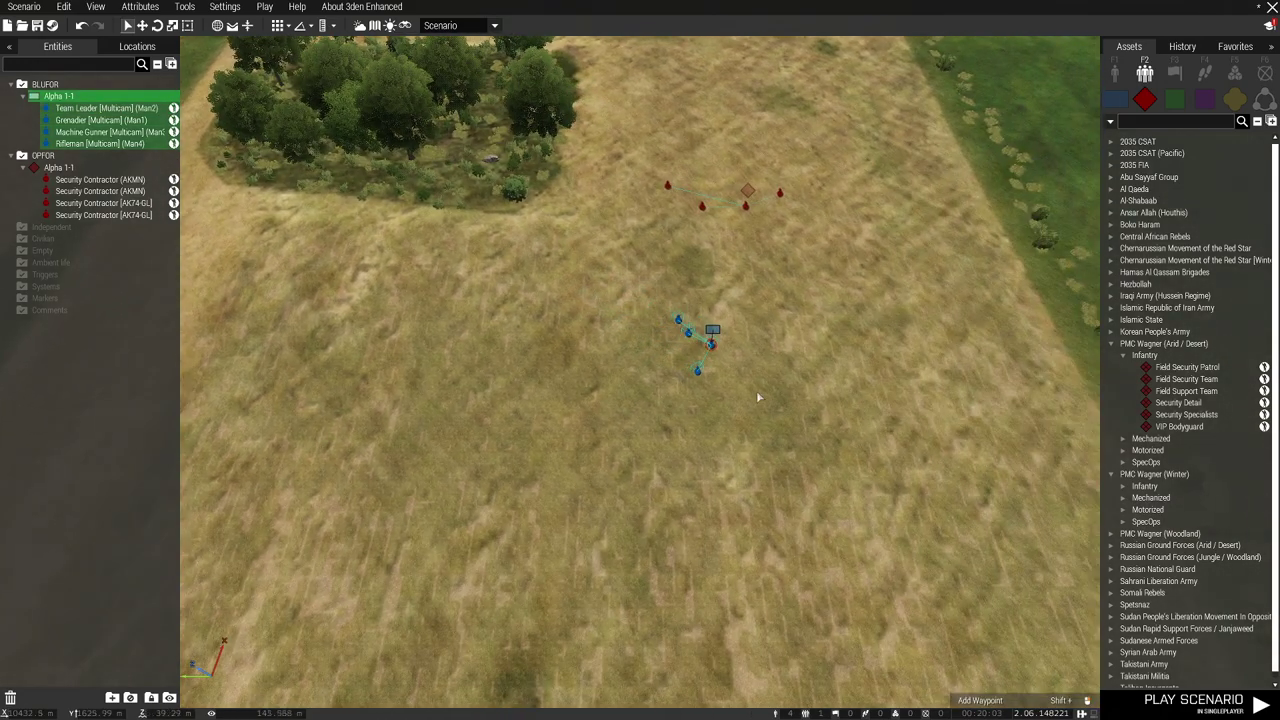
{"action": "scroll", "coordinate": [757, 397], "scroll_direction": "up", "scroll_amount": 5}
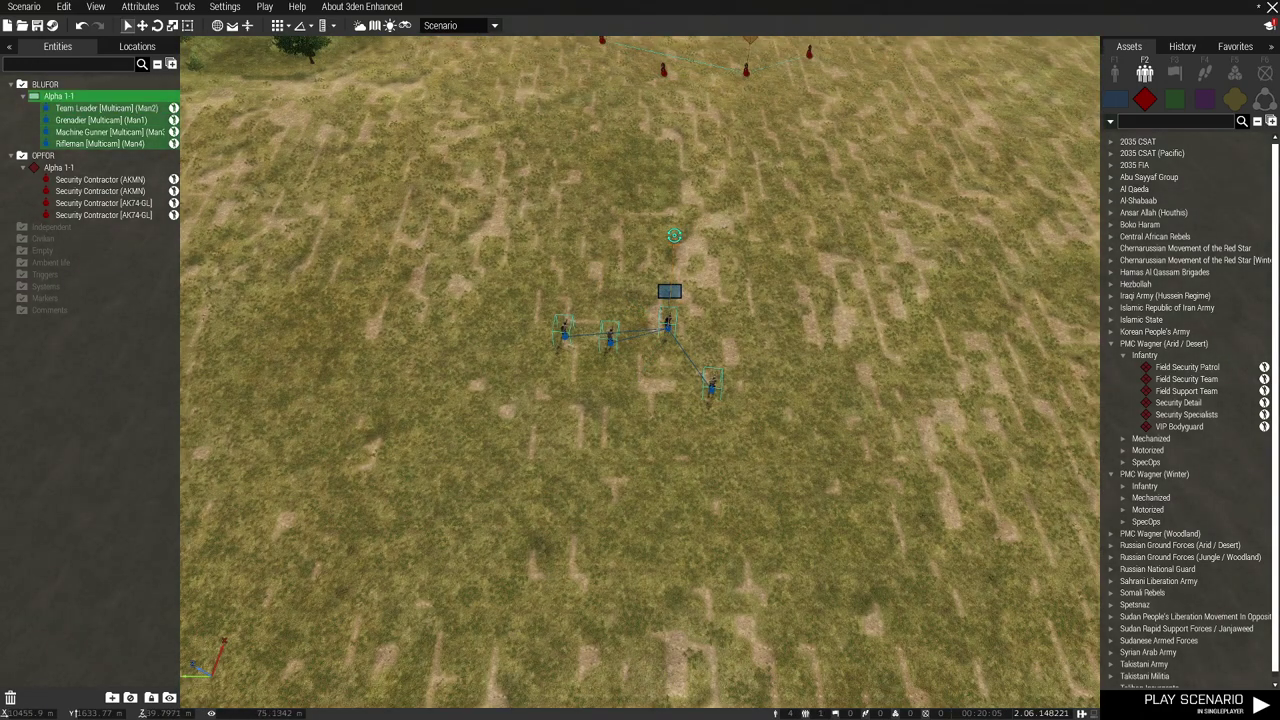
{"action": "left_click", "coordinate": [689, 460]}
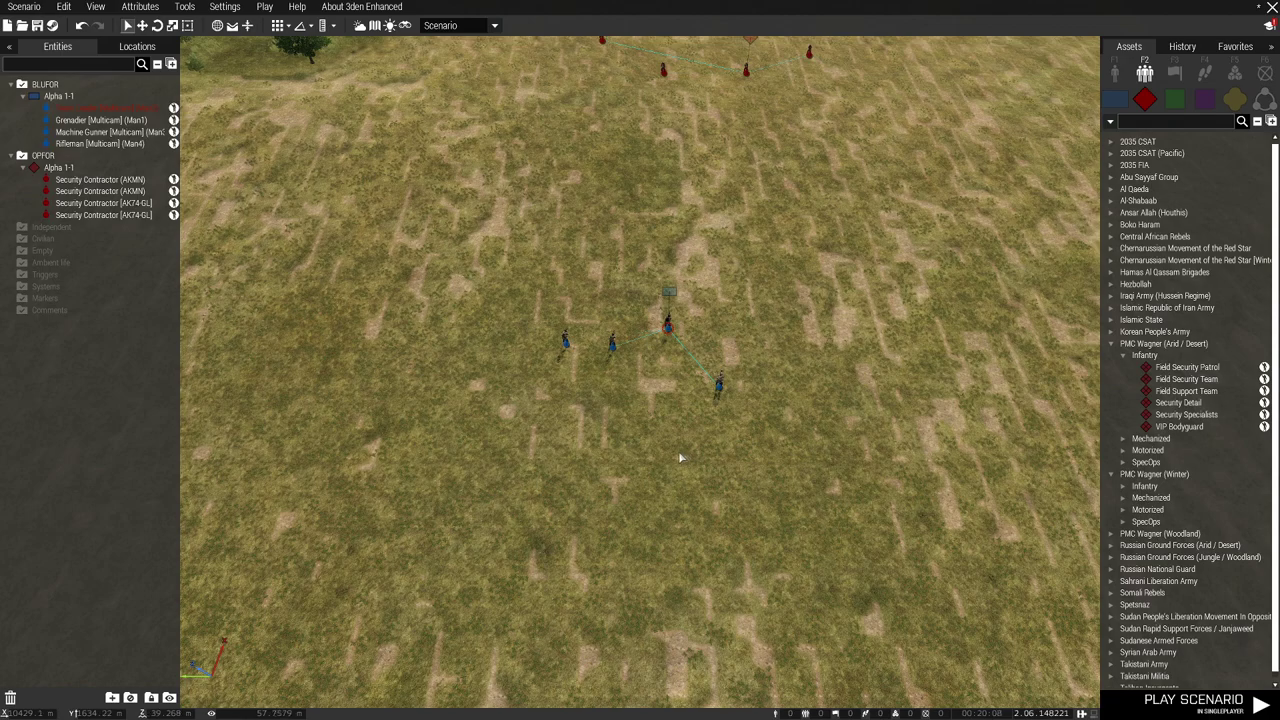
Pull the two soldiers on the tree-cluster flank back behind the Team Leader to form a wedge
{"action": "left_click", "coordinate": [565, 338]}
{"action": "left_click_drag", "start_coordinate": [520, 325], "coordinate": [601, 400]}
{"action": "left_click", "coordinate": [488, 329]}
Duplicate the four-man BLUFOR team and place the copy beside the original on the tree-cluster side
{"action": "left_click_drag", "start_coordinate": [788, 467], "coordinate": [780, 470]}
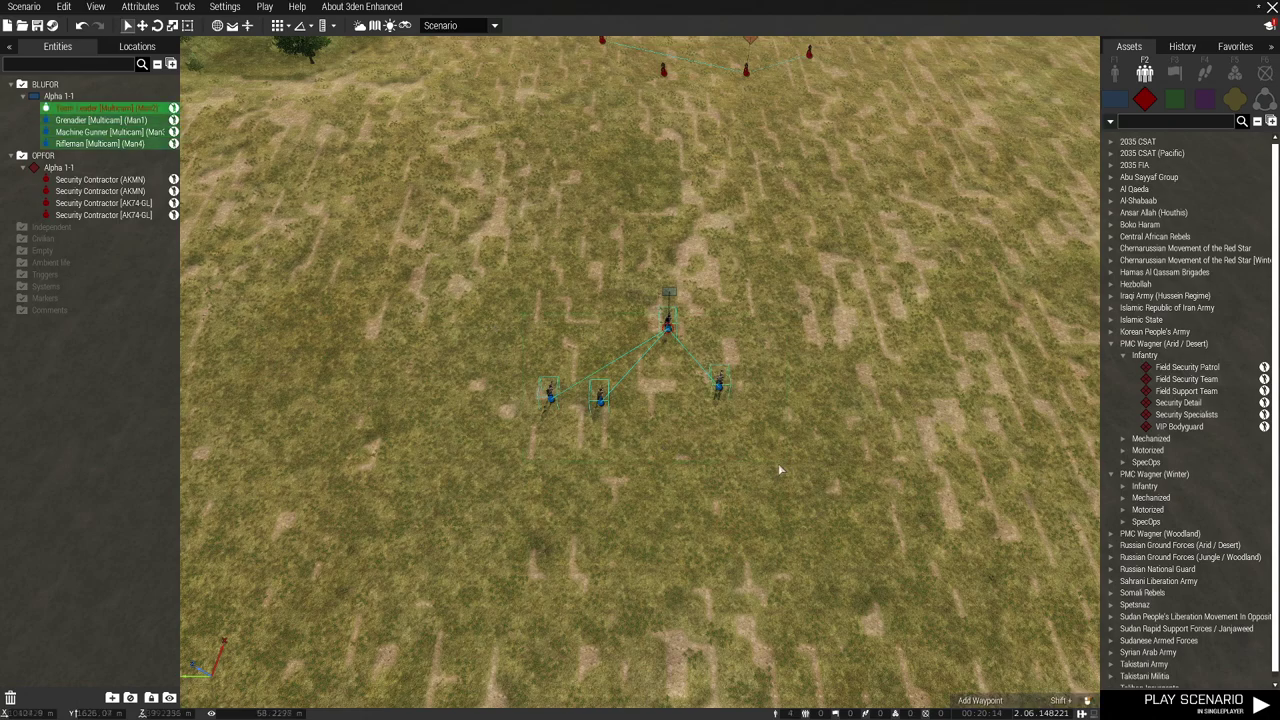
{"action": "key", "text": "ctrl+v"}
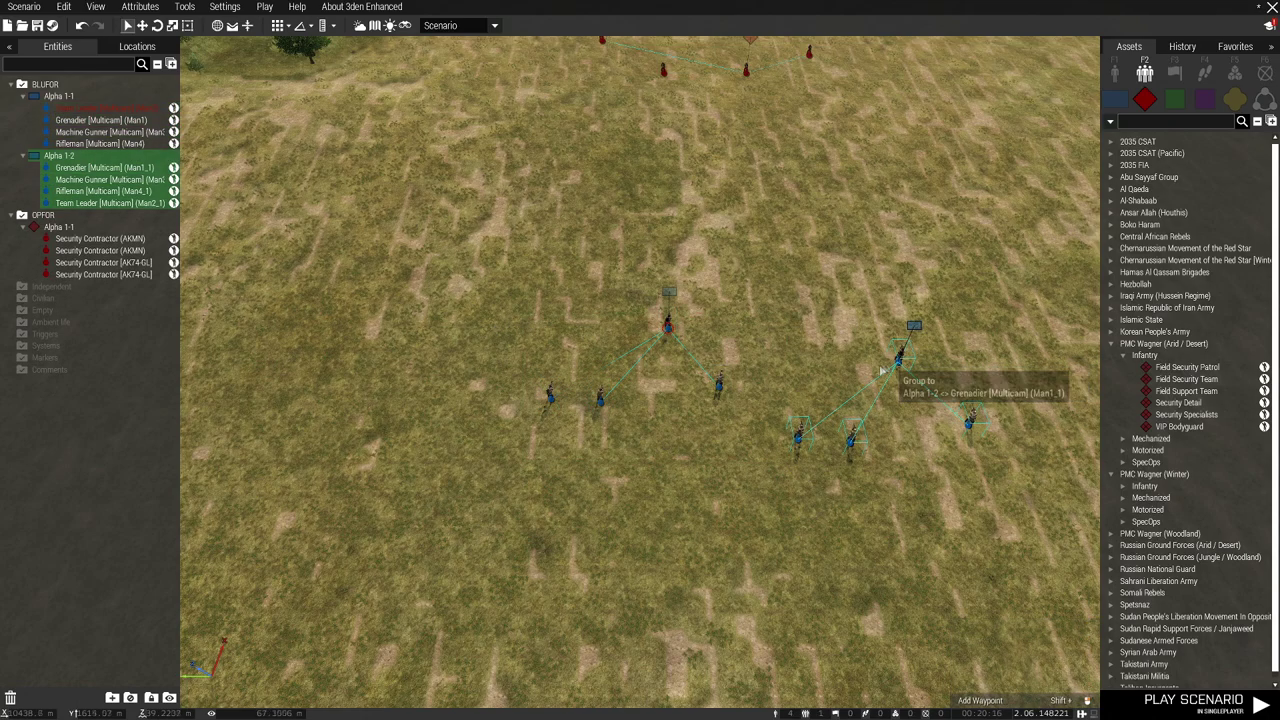
{"action": "left_click_drag", "start_coordinate": [914, 327], "coordinate": [665, 298]}
{"action": "key", "text": "s"}
Group the duplicated Alpha 1-2 soldiers to the original Team Leader so they join Alpha 1-1
{"action": "right_click", "coordinate": [462, 198]}
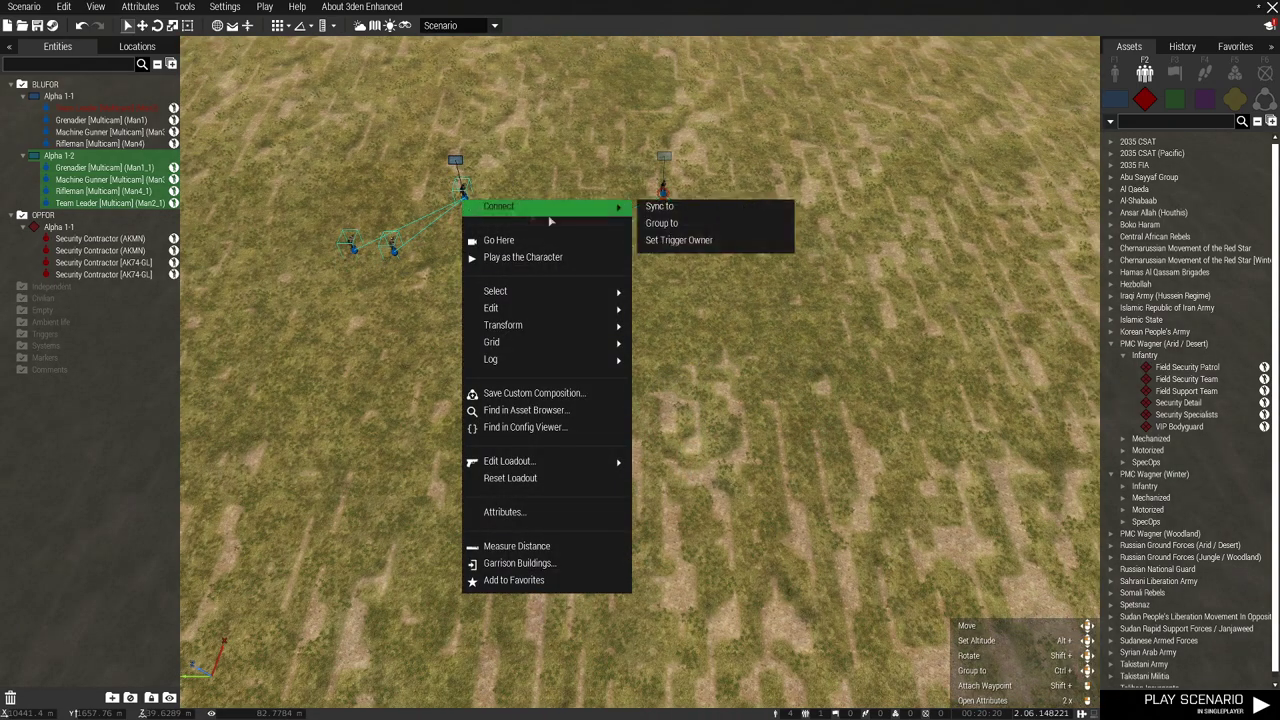
{"action": "left_click", "coordinate": [680, 223]}
{"action": "left_click", "coordinate": [662, 190]}
{"action": "left_click", "coordinate": [654, 310]}
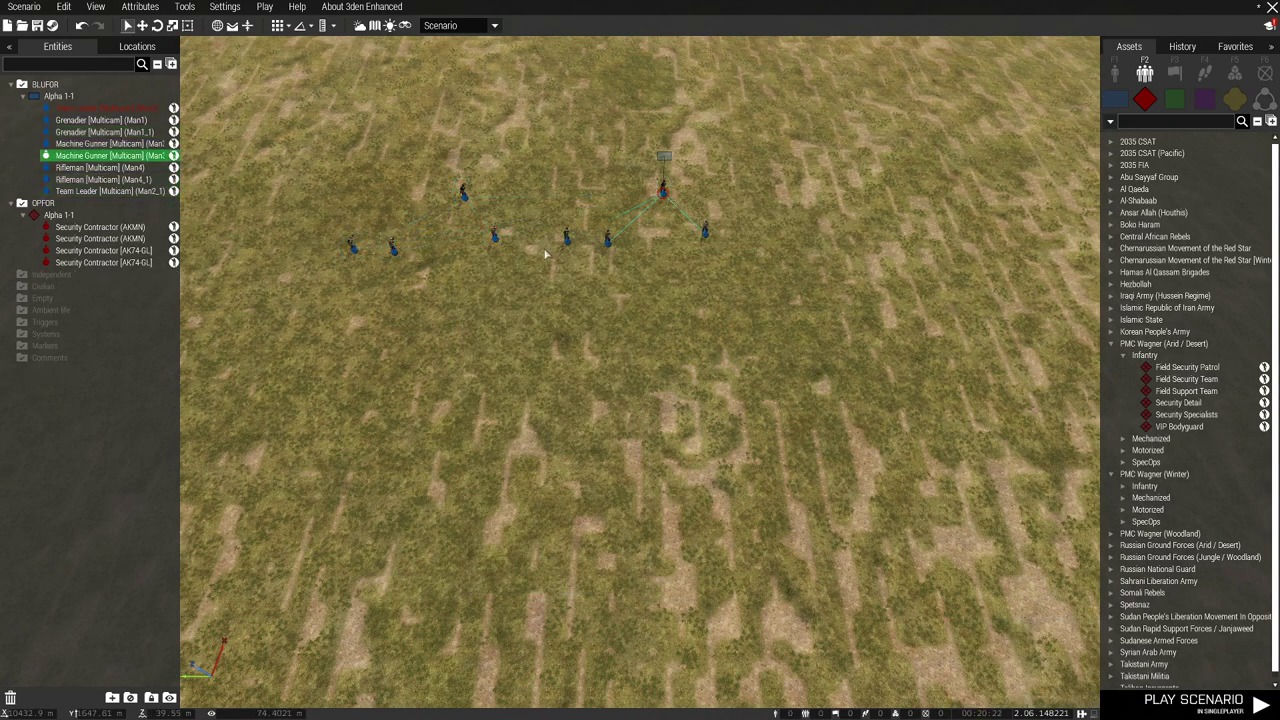
Arrange the eight BLUFOR soldiers into one wide, evenly spaced wedge with the original Team Leader at its point
{"action": "left_click_drag", "start_coordinate": [664, 192], "coordinate": [551, 177]}
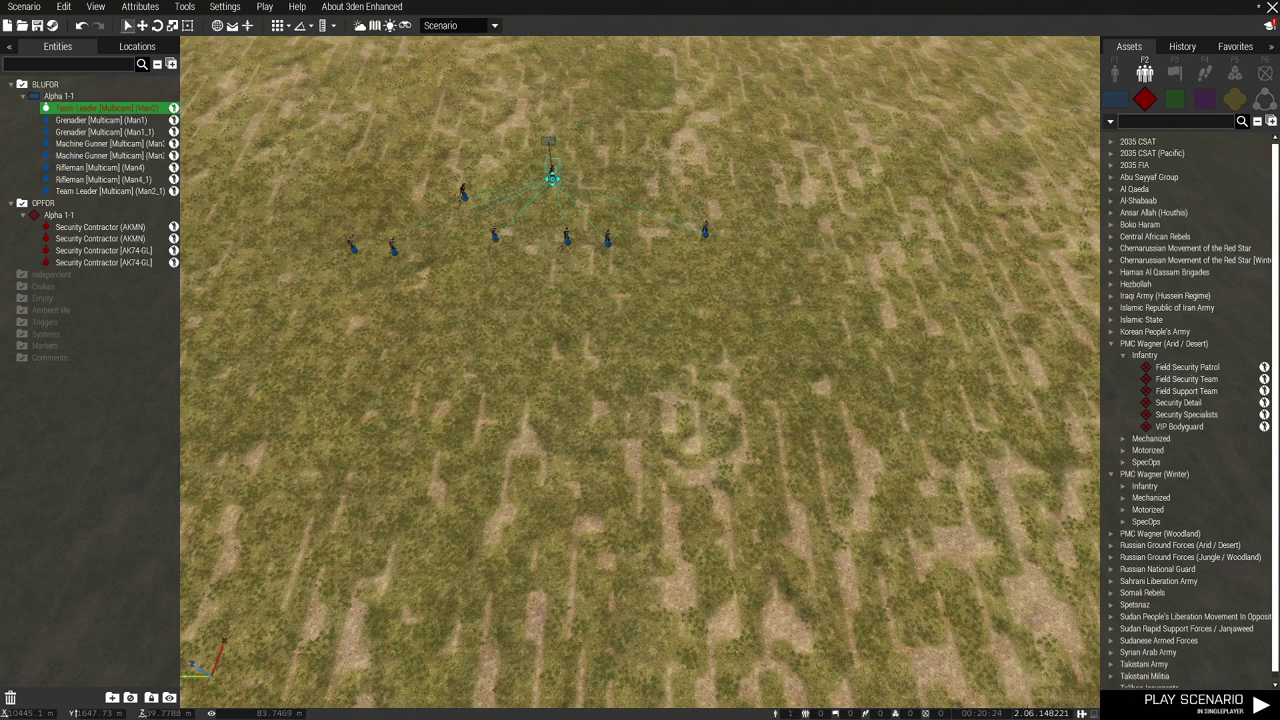
{"action": "left_click_drag", "start_coordinate": [607, 239], "coordinate": [603, 190]}
{"action": "left_click", "coordinate": [649, 211]}
{"action": "left_click", "coordinate": [630, 210]}
{"action": "left_click", "coordinate": [535, 215]}
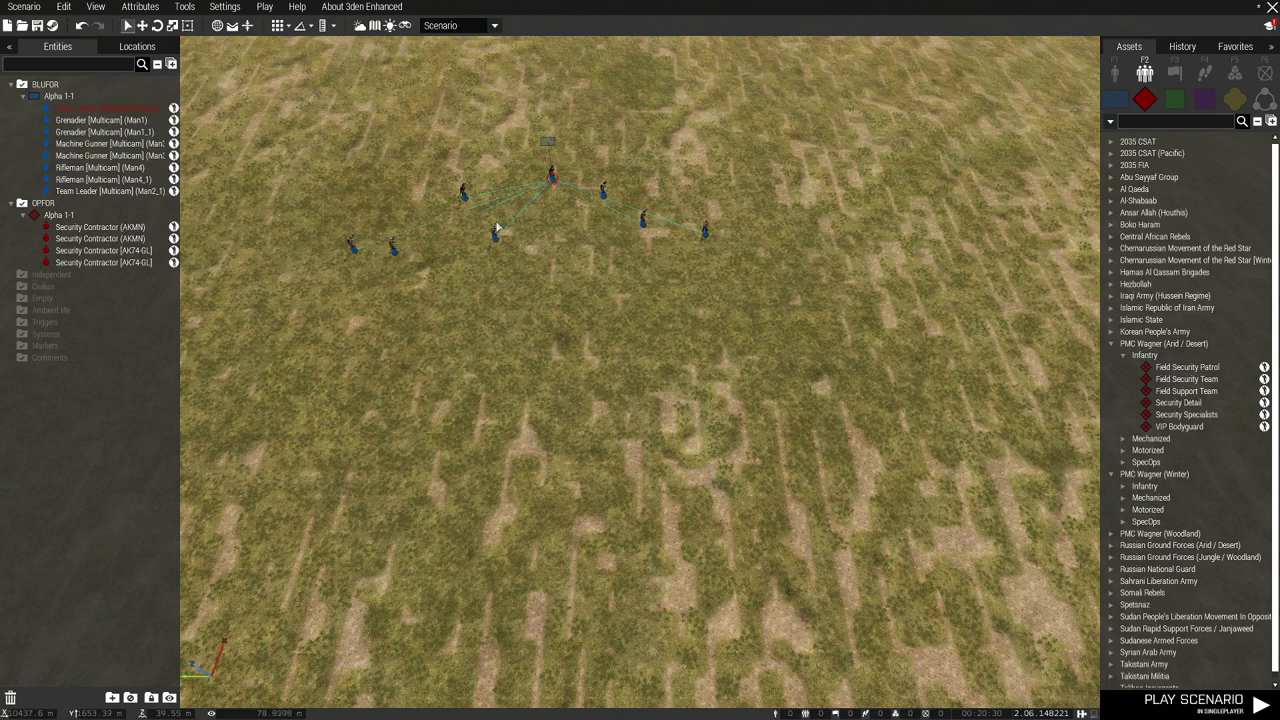
{"action": "left_click_drag", "start_coordinate": [495, 233], "coordinate": [448, 218]}
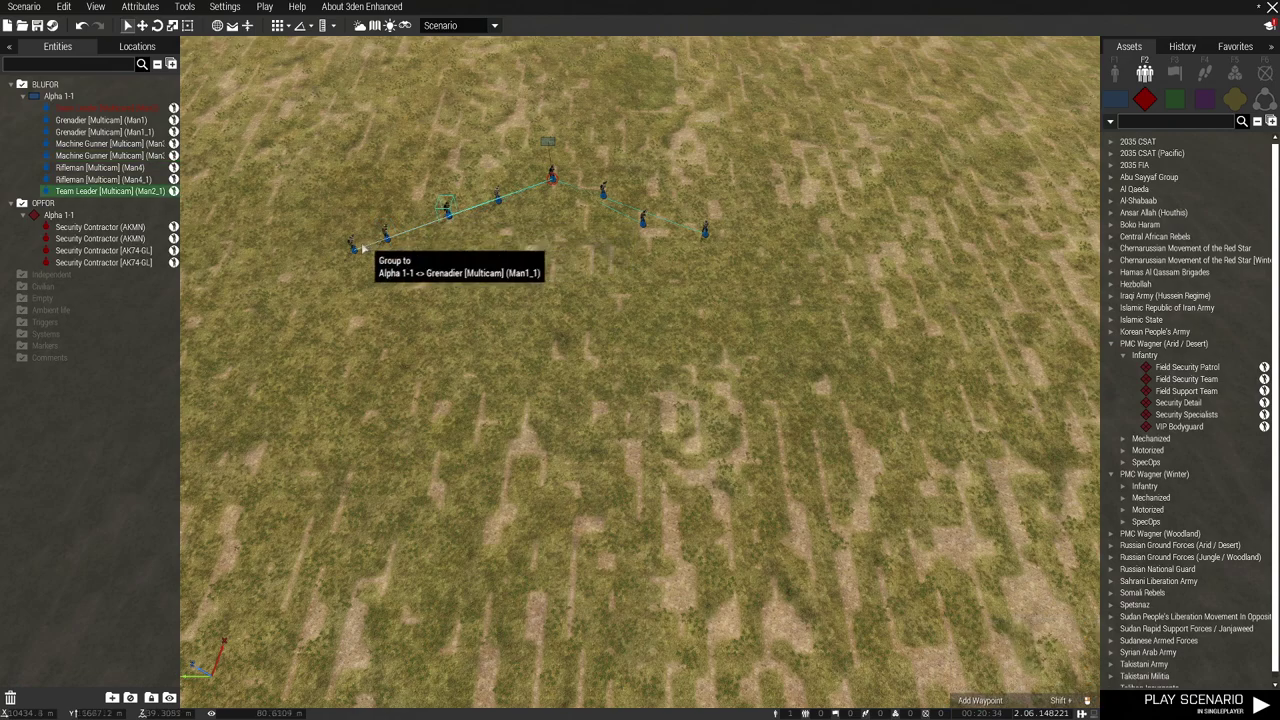
{"action": "left_click_drag", "start_coordinate": [361, 242], "coordinate": [349, 237]}
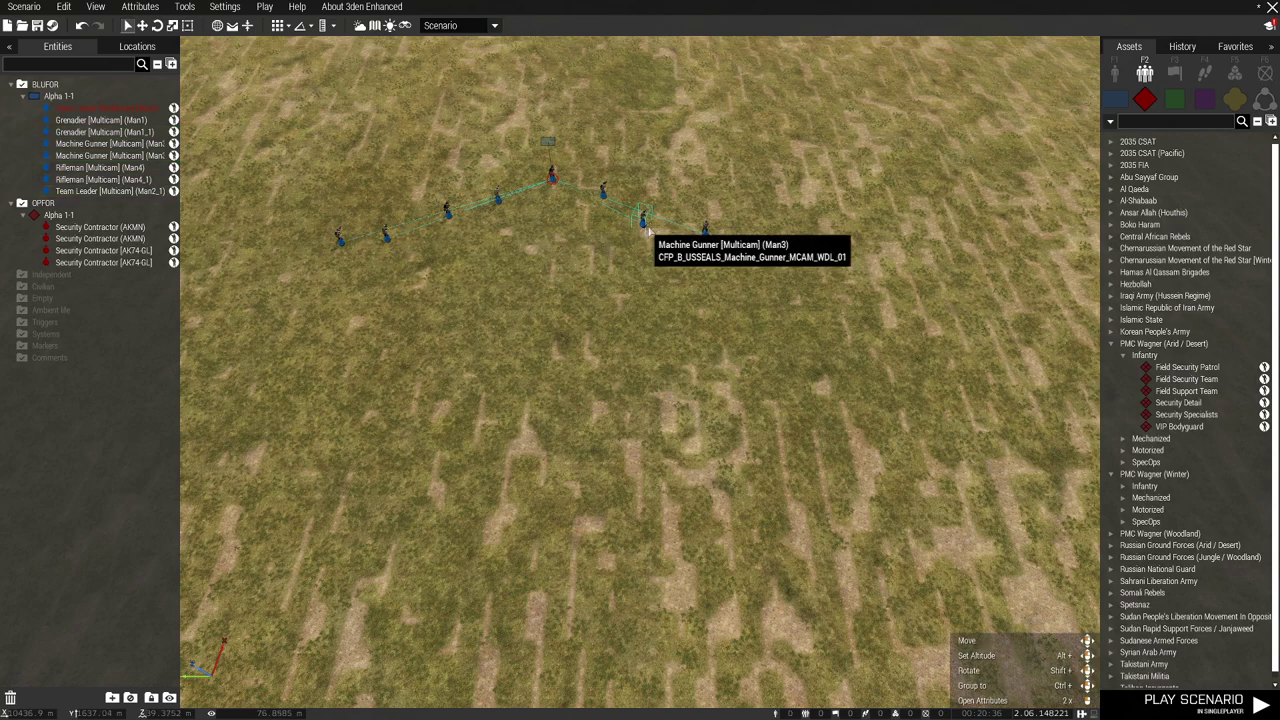
{"action": "left_click_drag", "start_coordinate": [643, 222], "coordinate": [660, 218]}
Search the Empty props for "wall" and place Castle Wall 2 (30m, Ruins) and Wall (Door, Ruin) beside the BLUFOR formation
{"action": "left_click", "coordinate": [1168, 122]}
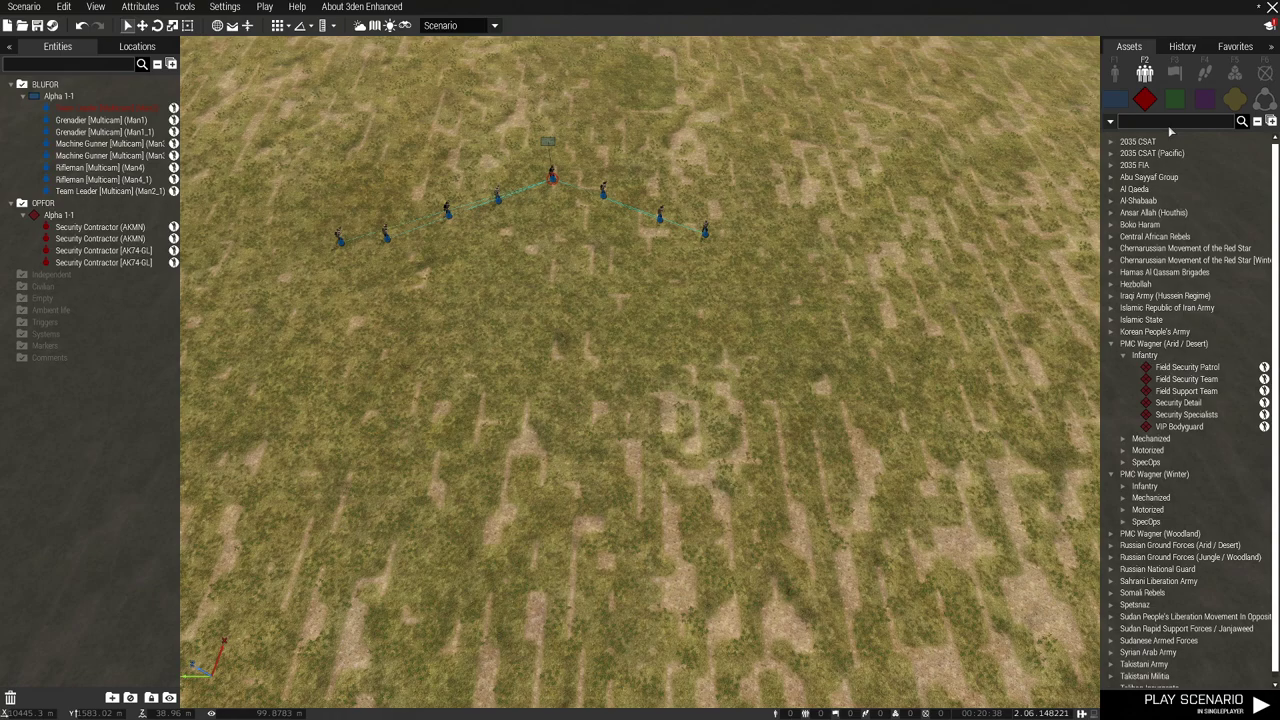
{"action": "type", "text": "wall"}
{"action": "left_click", "coordinate": [1237, 100]}
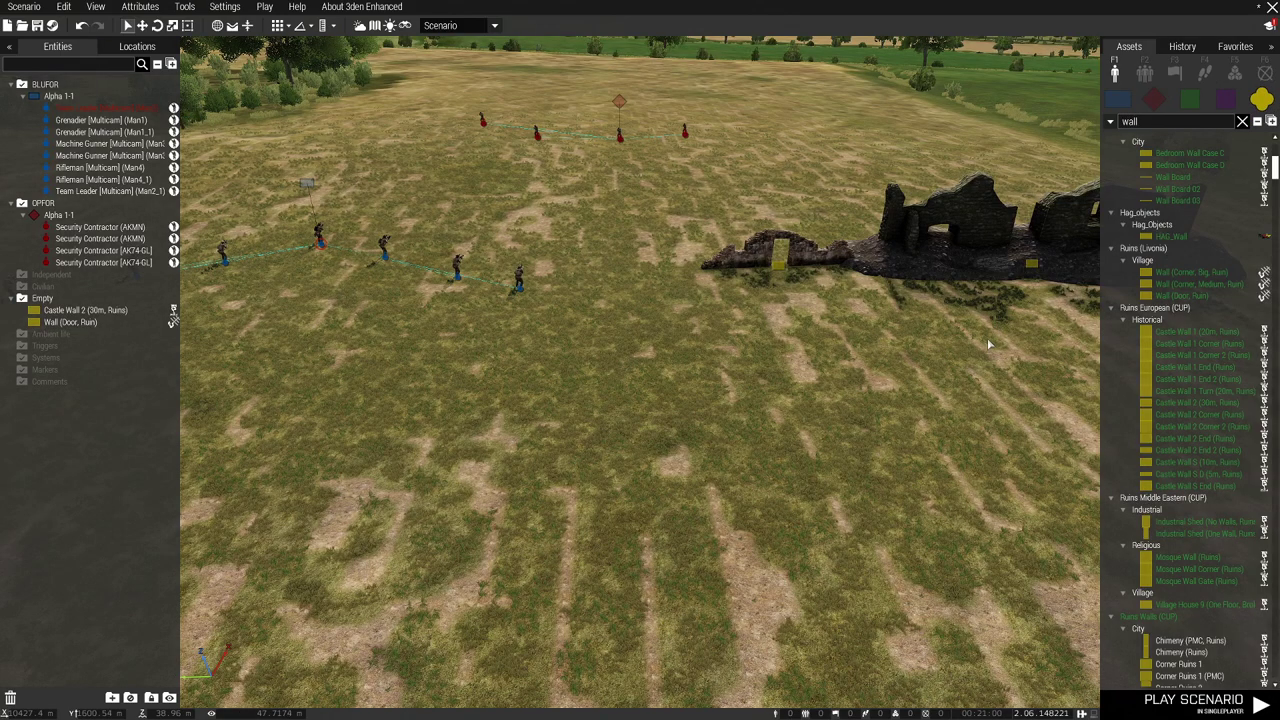
Move the eight-man Alpha 1-1 group farther back from the OPFOR squad and the ruins
{"action": "scroll", "coordinate": [926, 343], "scroll_direction": "down", "scroll_amount": 3}
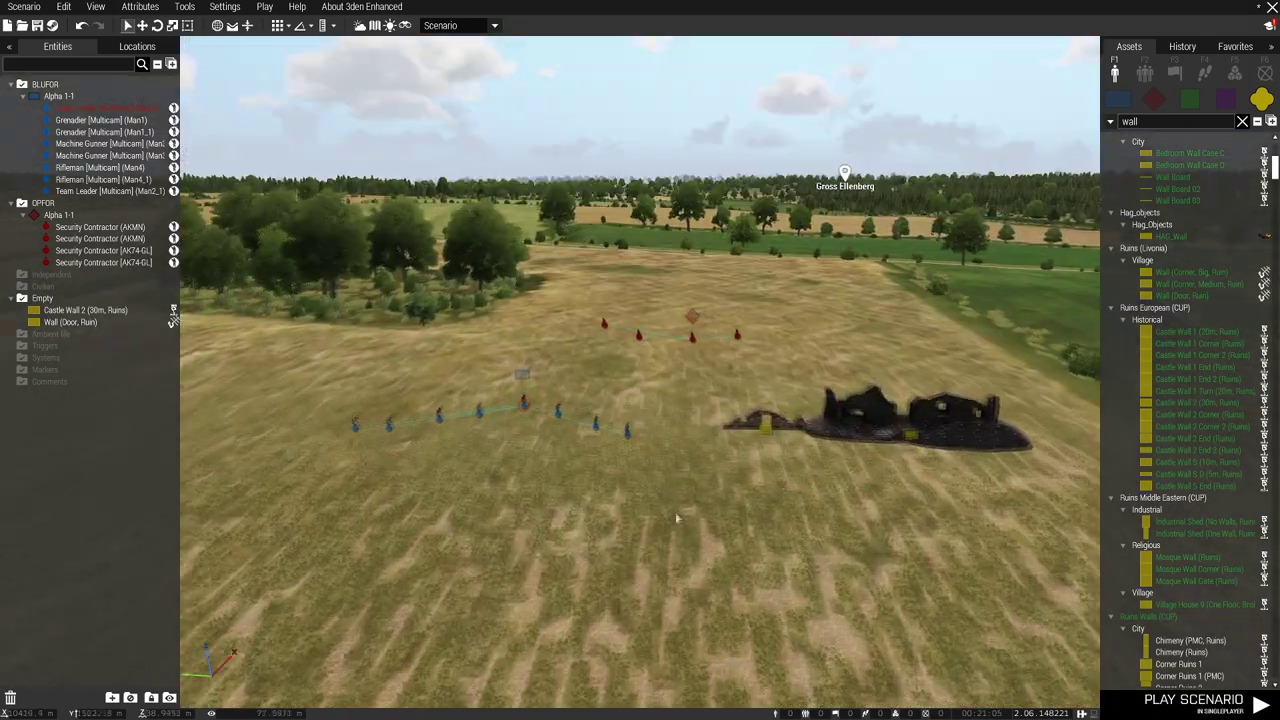
{"action": "left_click", "coordinate": [528, 365]}
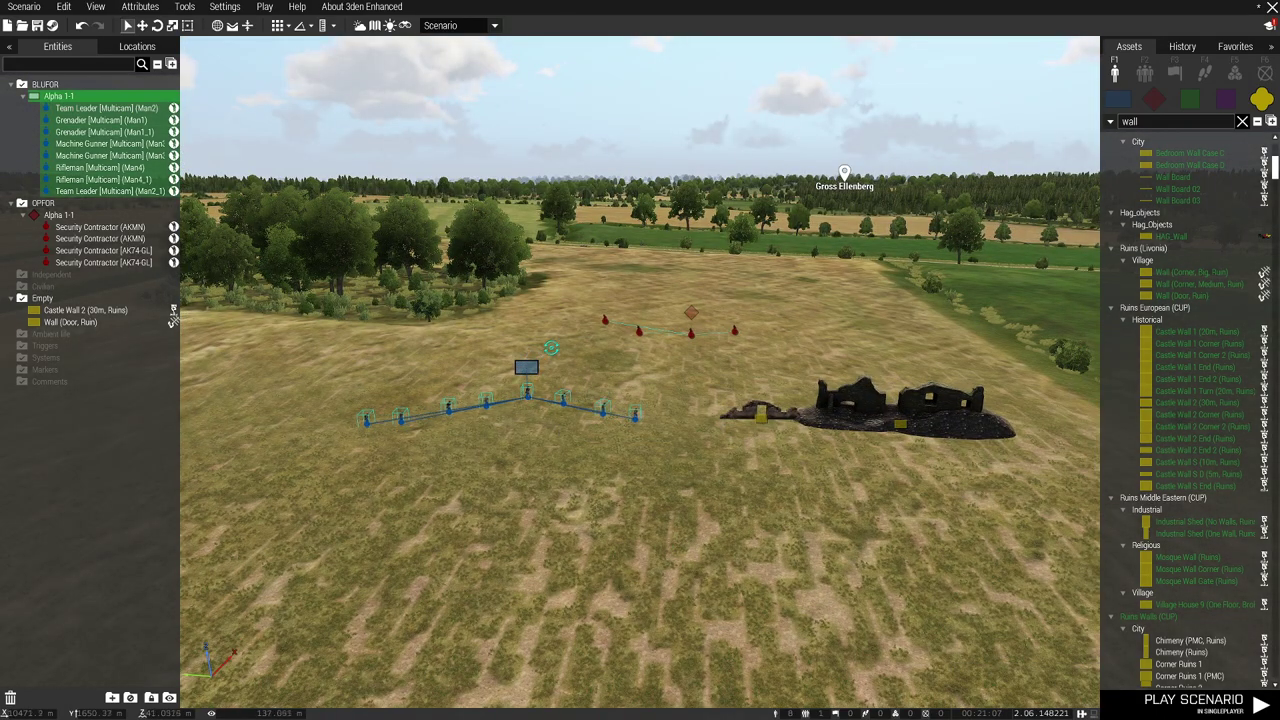
{"action": "left_click_drag", "start_coordinate": [532, 370], "coordinate": [519, 436]}
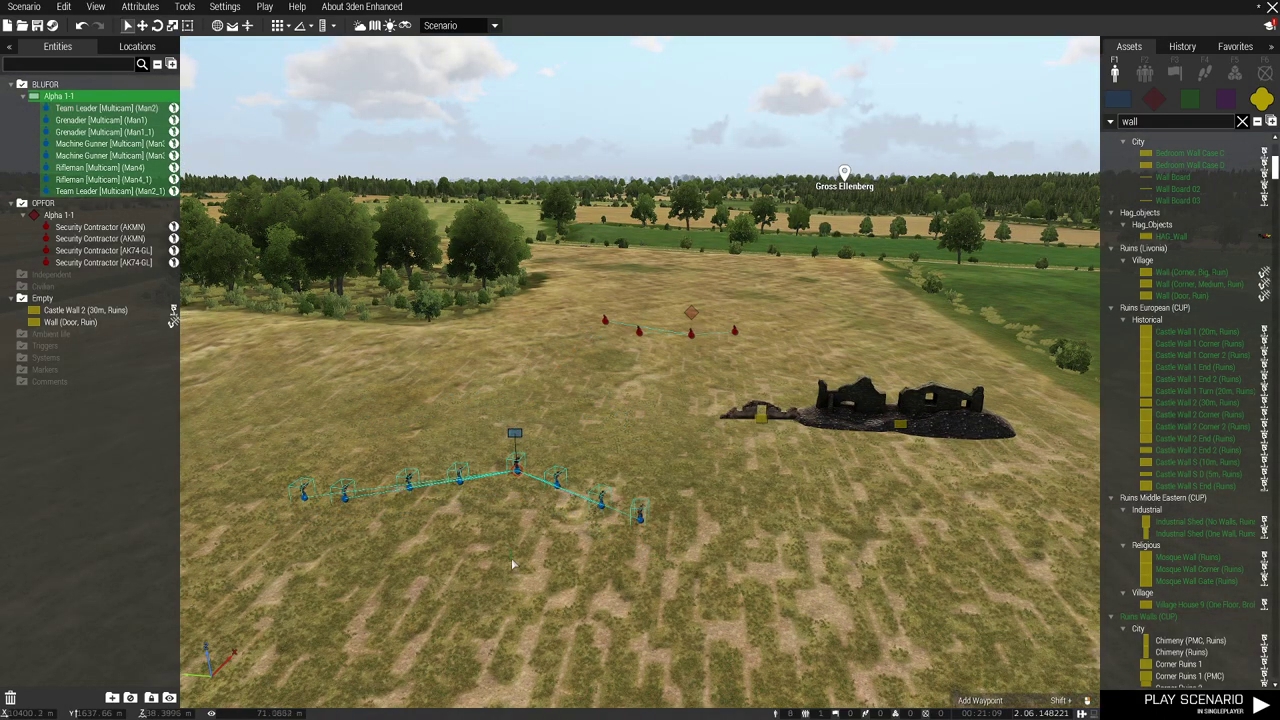
{"action": "left_click", "coordinate": [604, 442]}
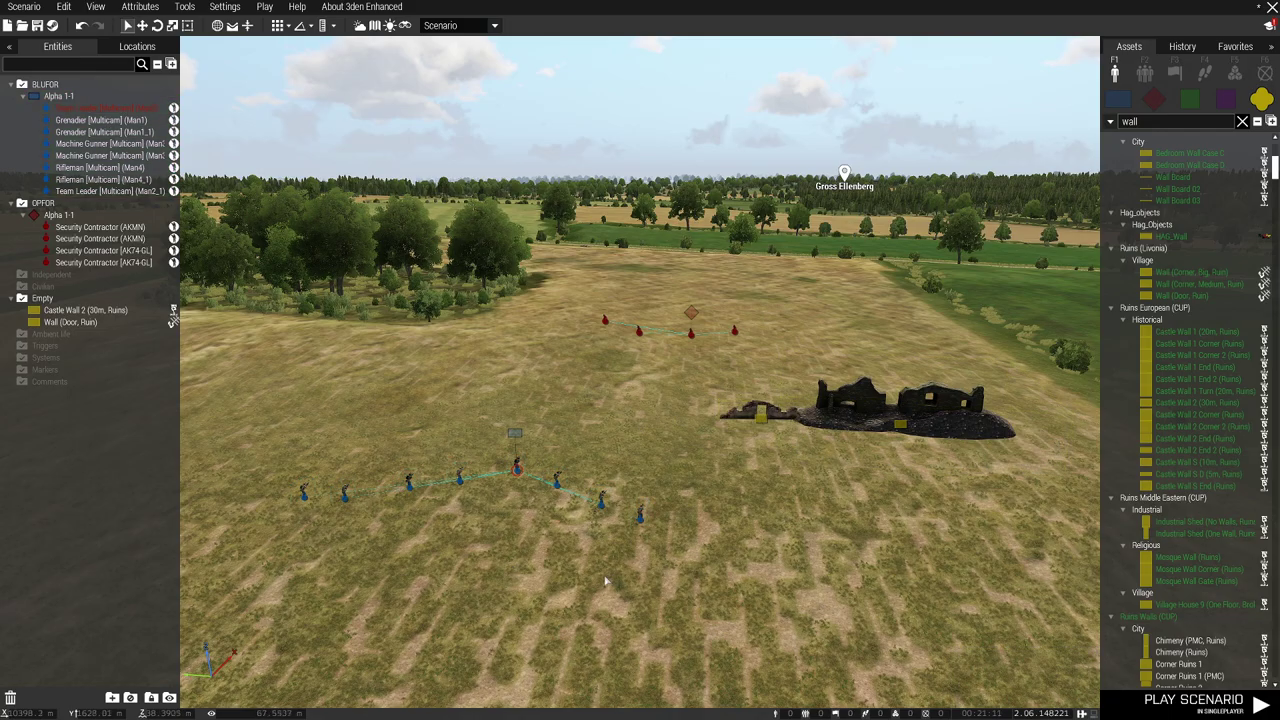
Align the eight BLUFOR soldiers into a straight line abreast facing the OPFOR squad
{"action": "scroll", "coordinate": [606, 581], "scroll_direction": "up", "scroll_amount": 5}
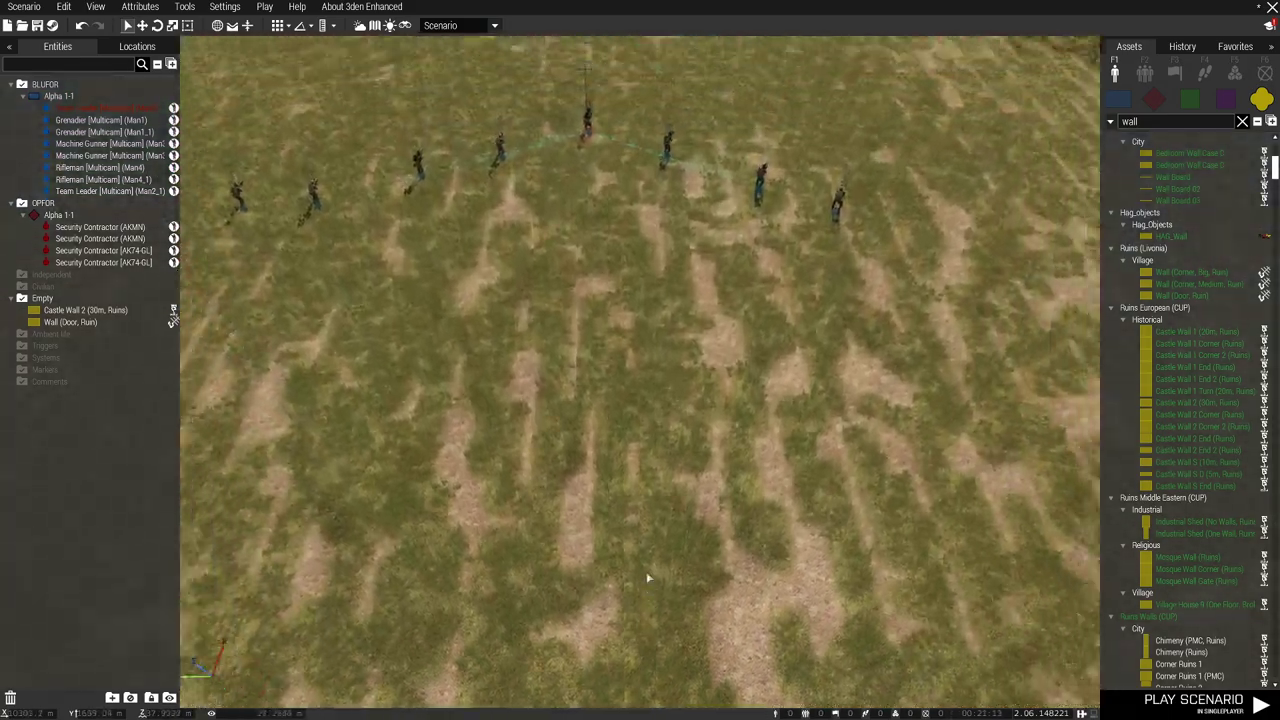
{"action": "scroll", "coordinate": [646, 578], "scroll_direction": "up", "scroll_amount": 3}
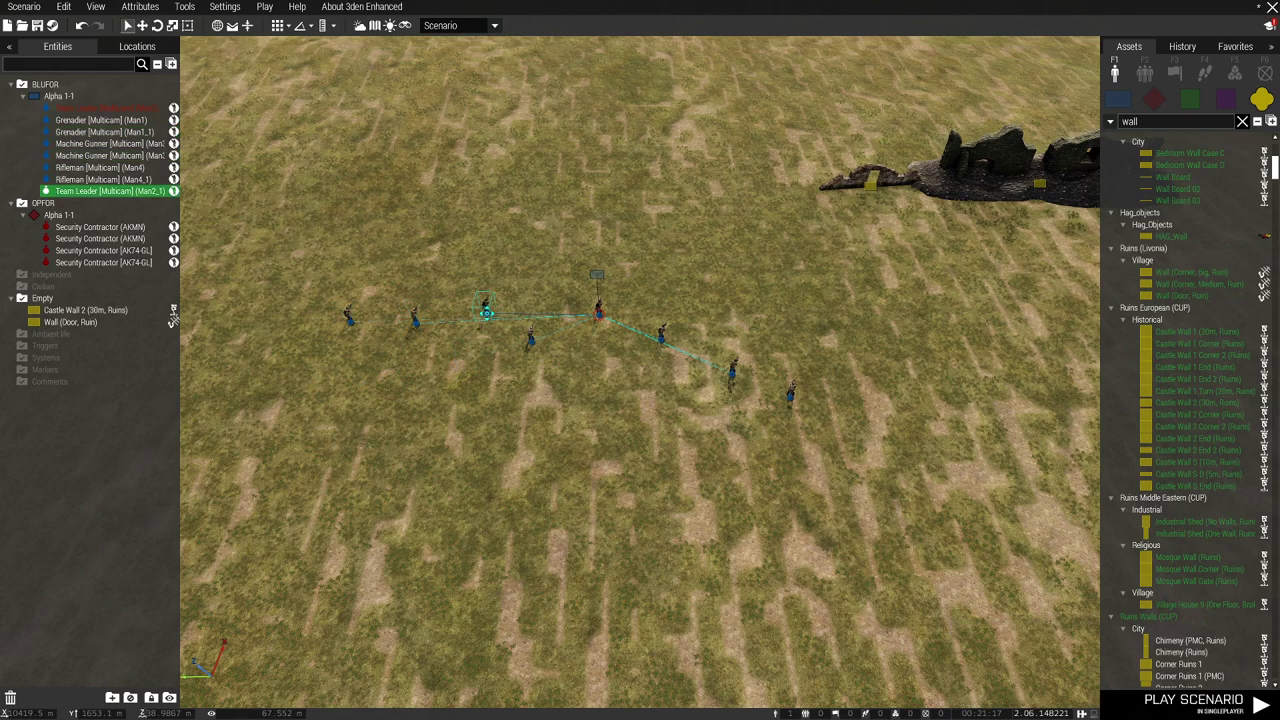
{"action": "left_click_drag", "start_coordinate": [524, 350], "coordinate": [538, 316]}
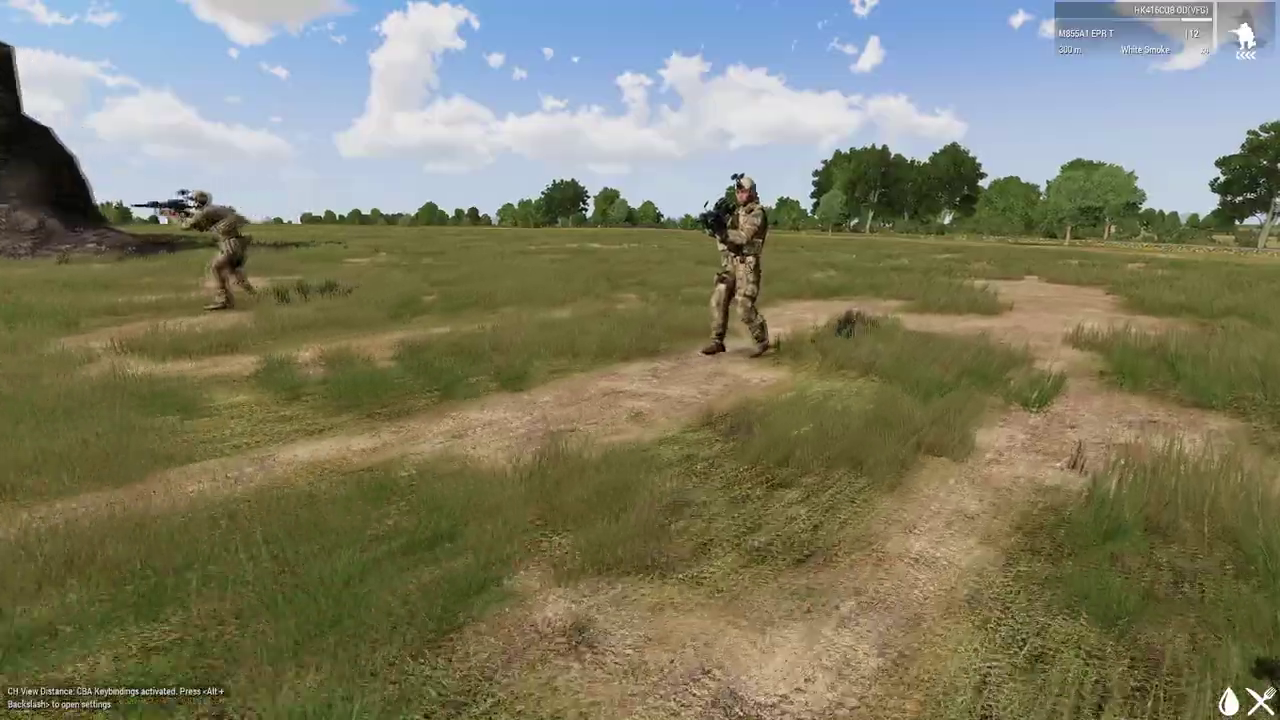
{"action": "key", "text": "w"}
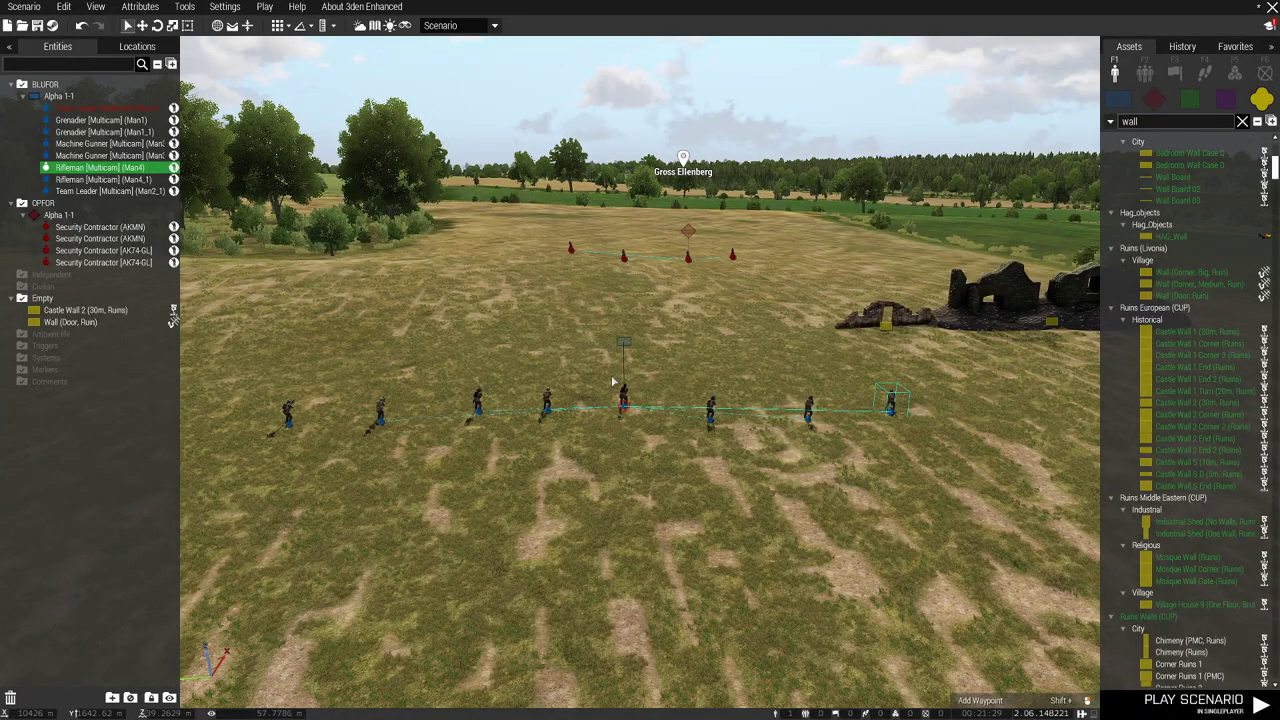
Move the original Team Leader, Grenadier, Machine Gunner and Rifleman to the castle ruins and back to the line
{"action": "left_click_drag", "start_coordinate": [610, 376], "coordinate": [978, 474]}
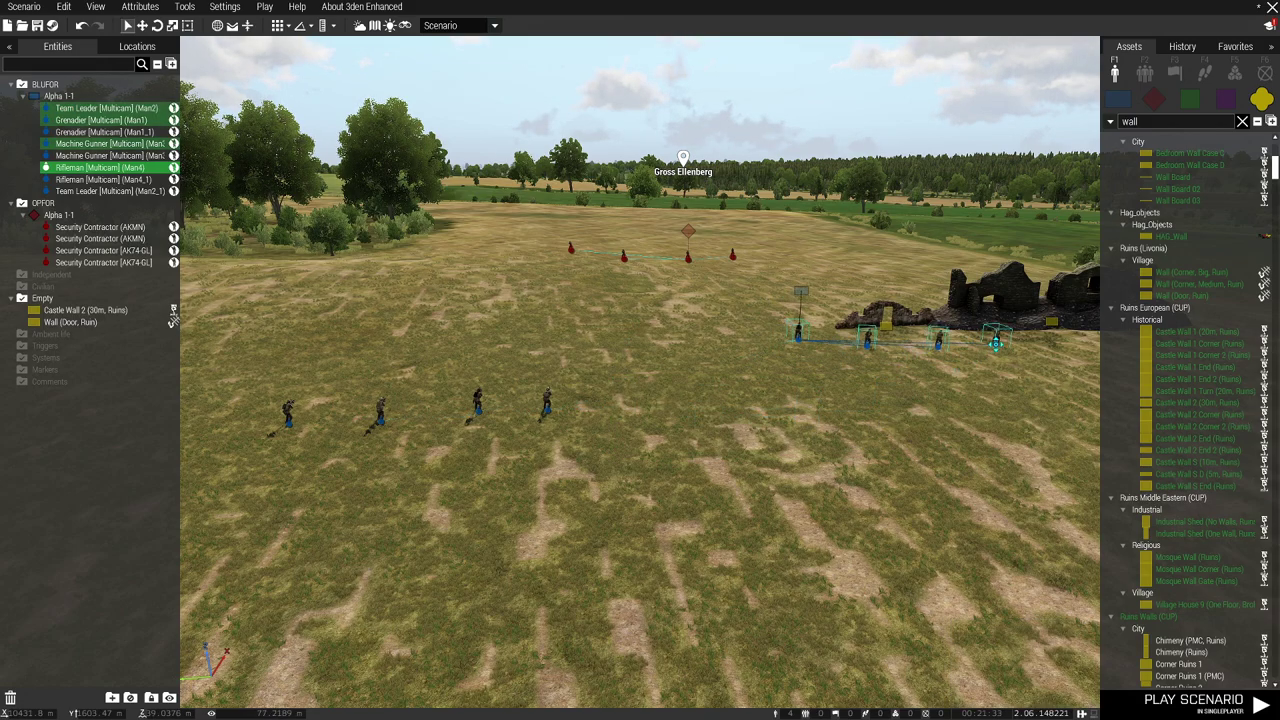
{"action": "left_click", "coordinate": [872, 462]}
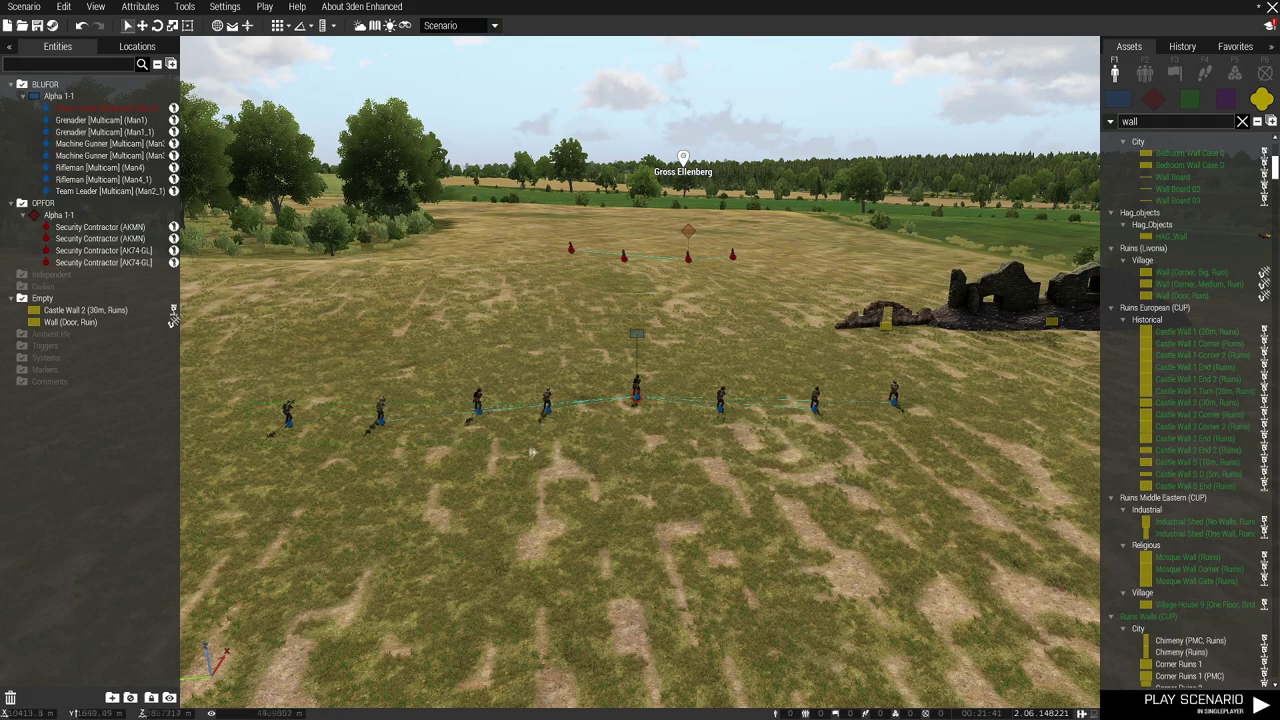
Select the duplicated Grenadier, Machine Gunner, Rifleman and Team Leader on the tree-cluster half of the line
{"action": "left_click_drag", "start_coordinate": [572, 440], "coordinate": [567, 441]}
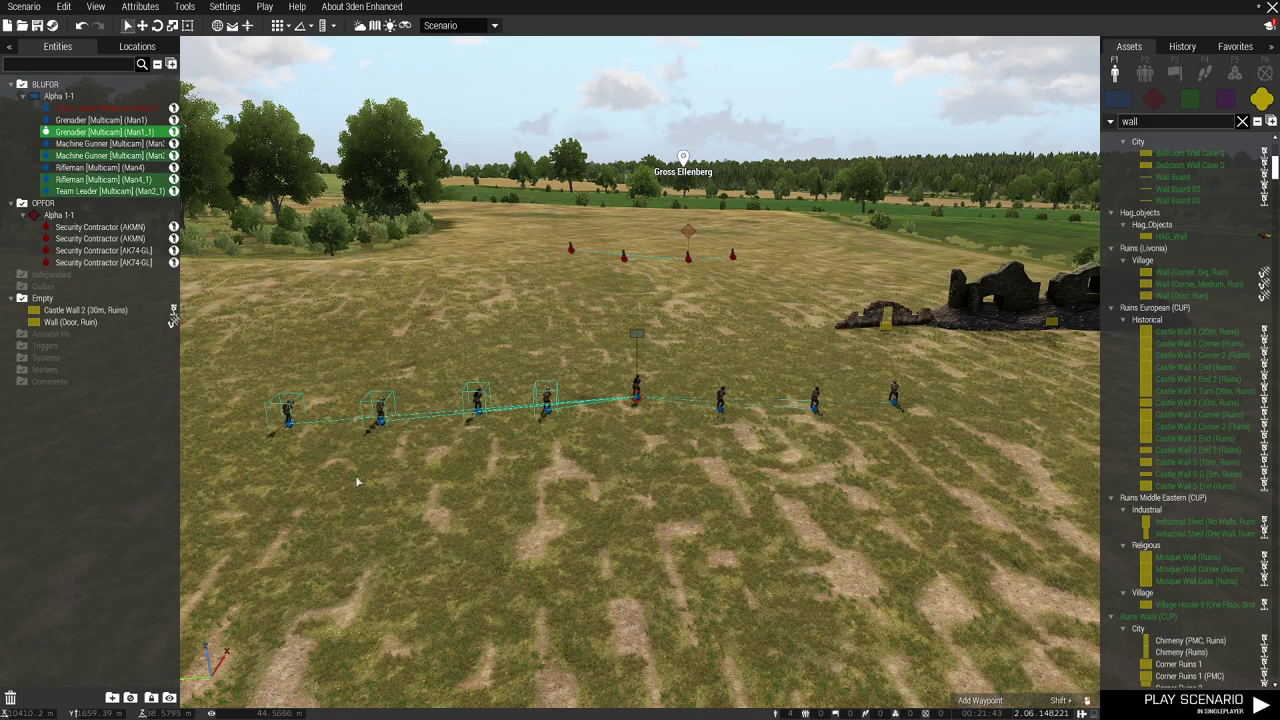
{"action": "left_click", "coordinate": [318, 446]}
{"action": "left_click_drag", "start_coordinate": [400, 462], "coordinate": [375, 428]}
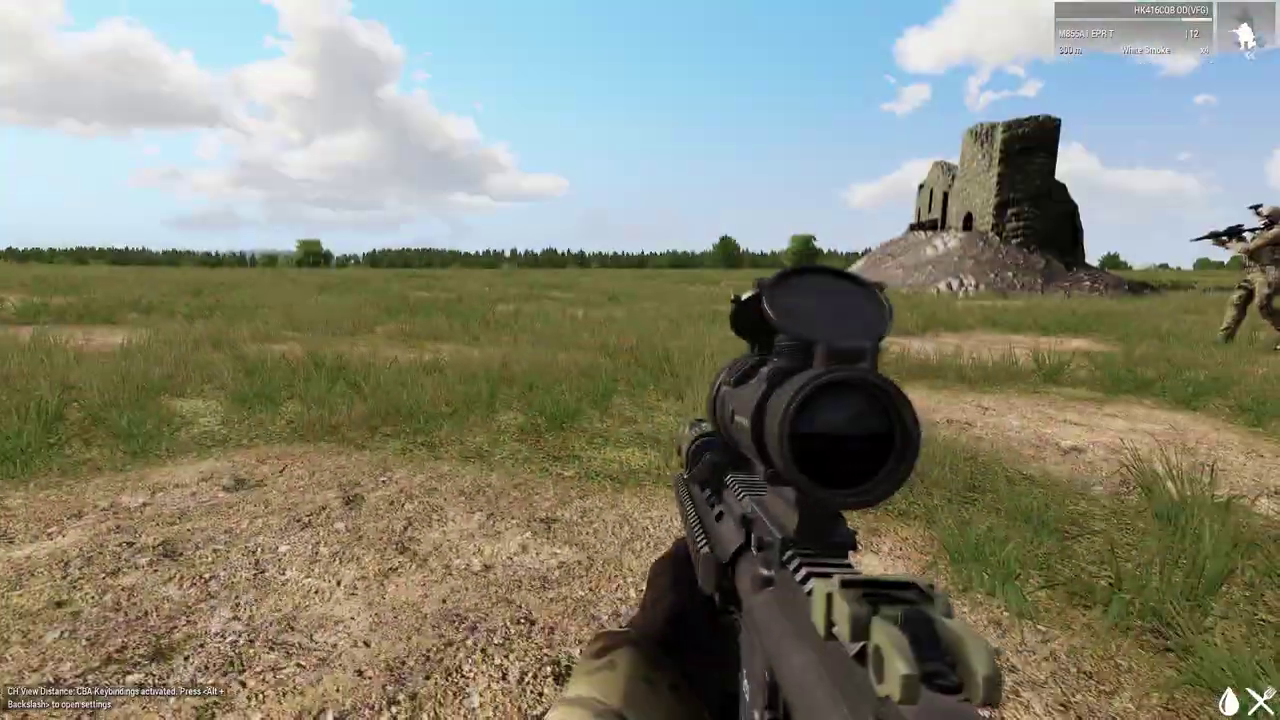
Play the scenario in first person, run across the field to the castle ruins, and aim through the scope from behind the wall
{"action": "key", "text": "shift+w"}
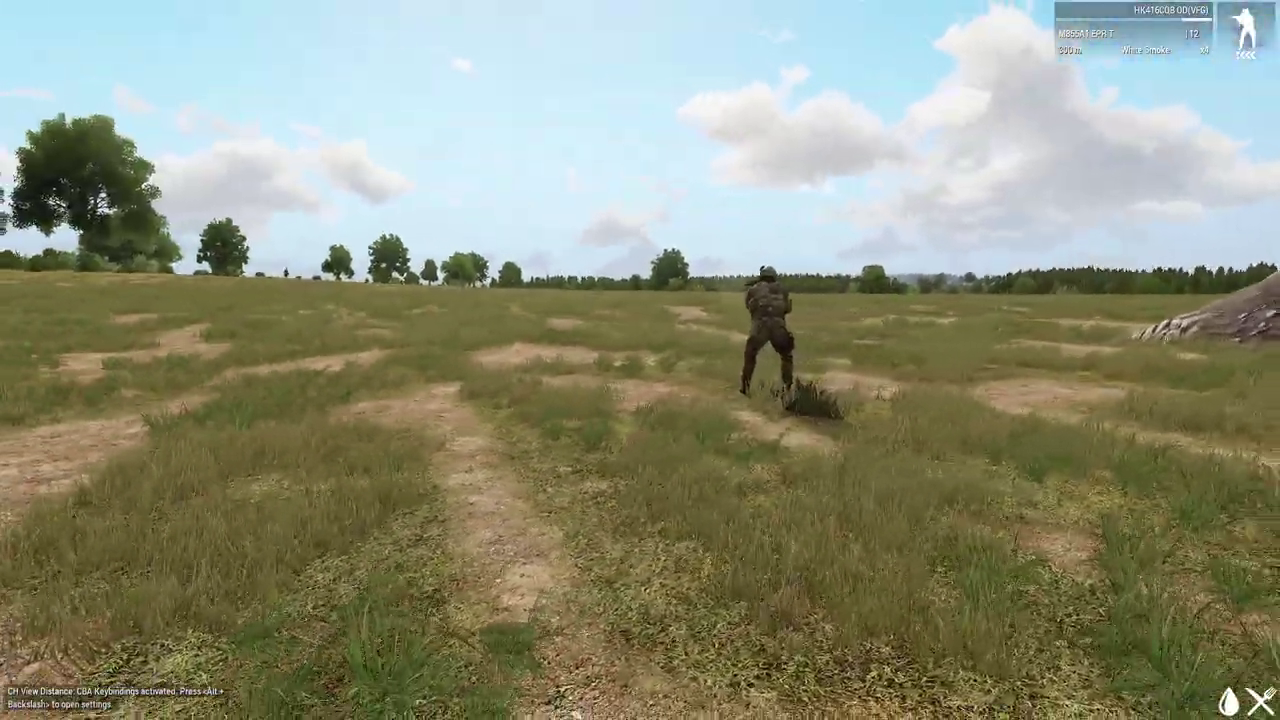
{"action": "key", "text": "w"}
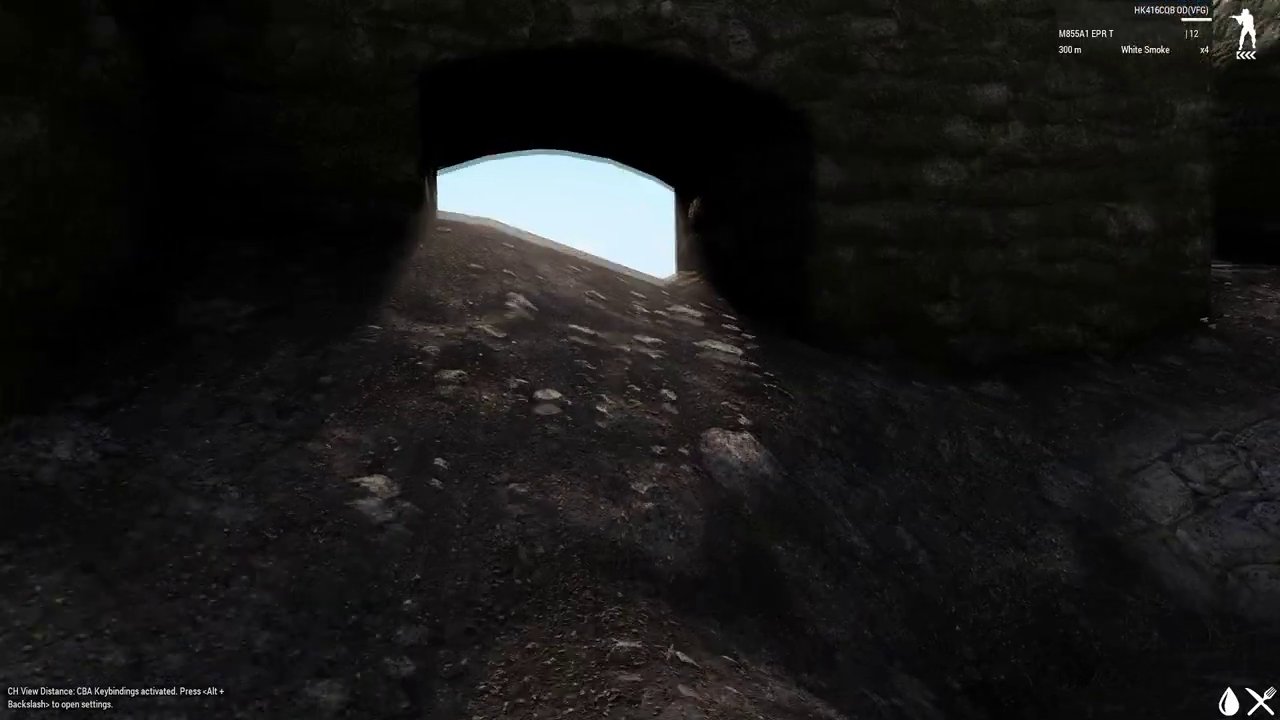
{"action": "key", "text": "w"}
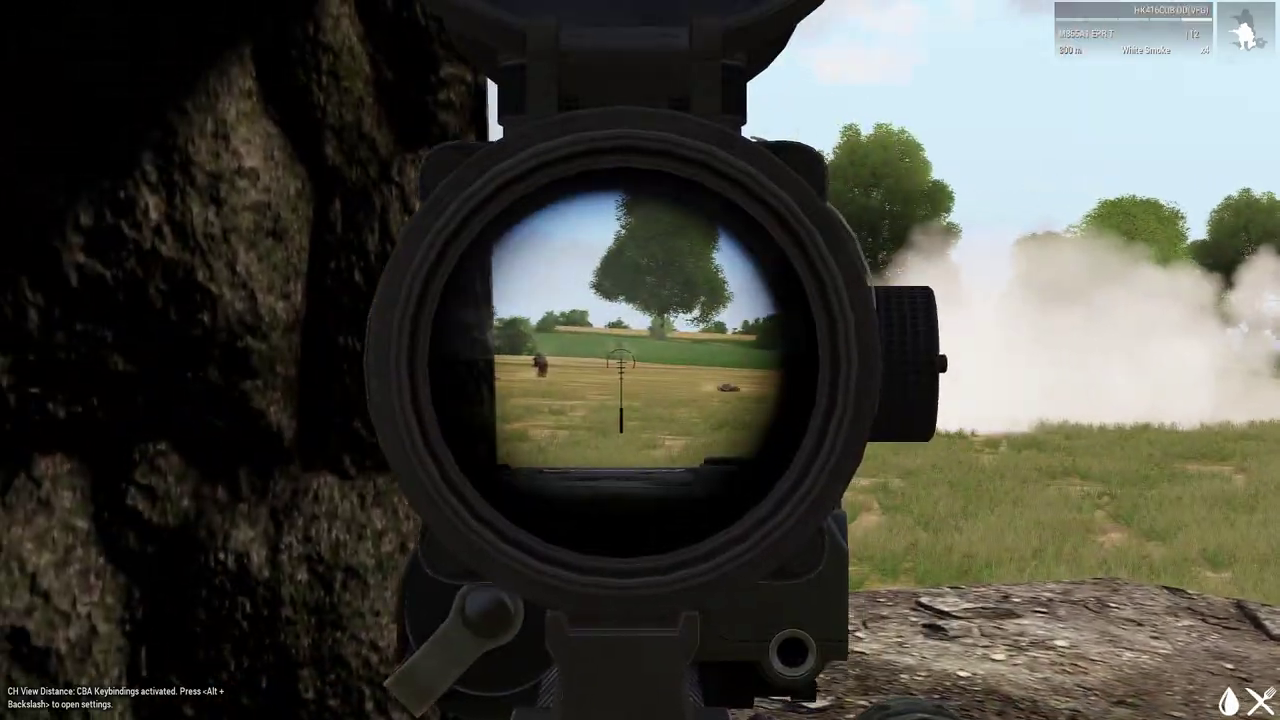
Pair the original Grenadier with the Team Leader, the Rifleman with the Machine Gunner, and the duplicated Machine Gunner with the duplicated Grenadier
{"action": "left_click", "coordinate": [640, 360]}
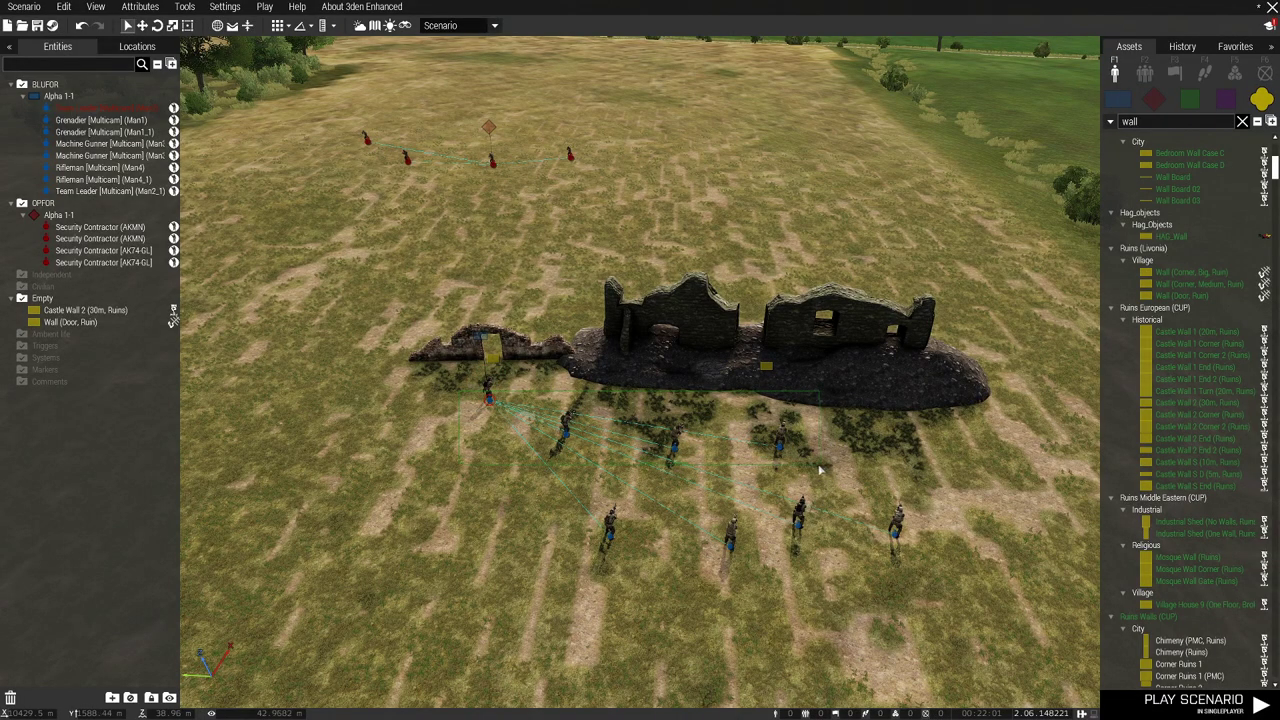
{"action": "left_click_drag", "start_coordinate": [459, 391], "coordinate": [819, 469]}
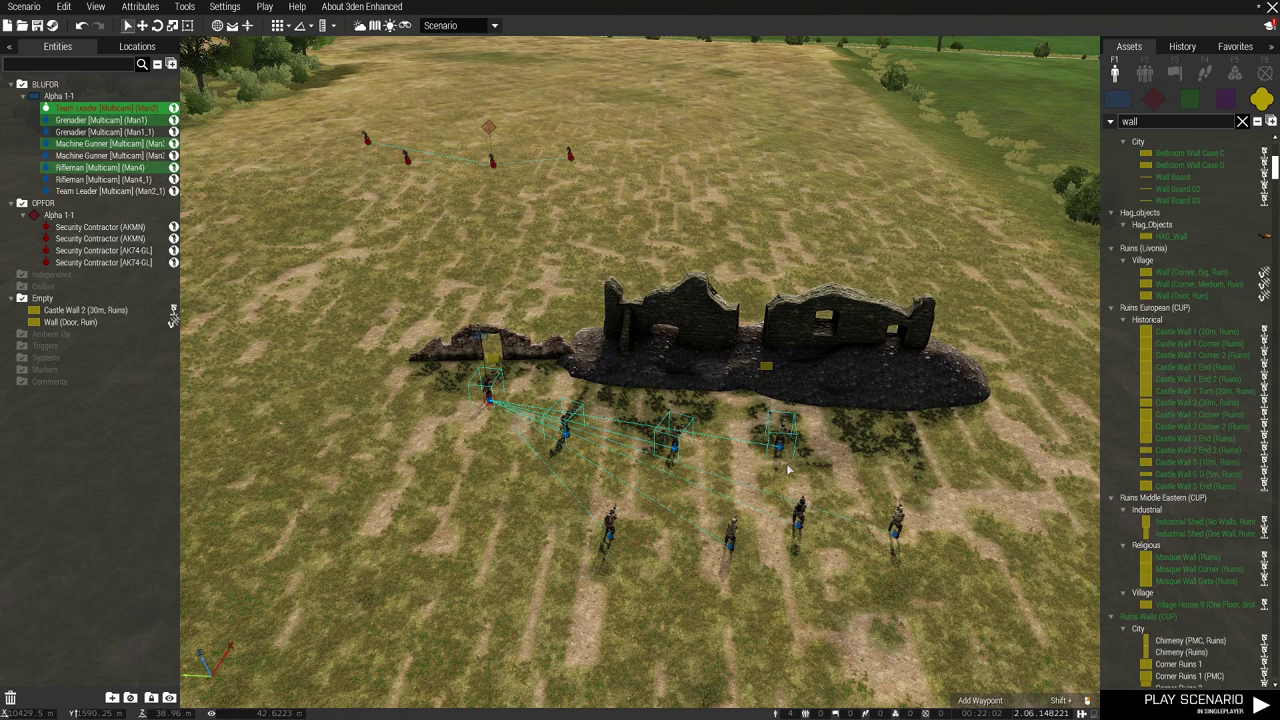
{"action": "left_click", "coordinate": [786, 469]}
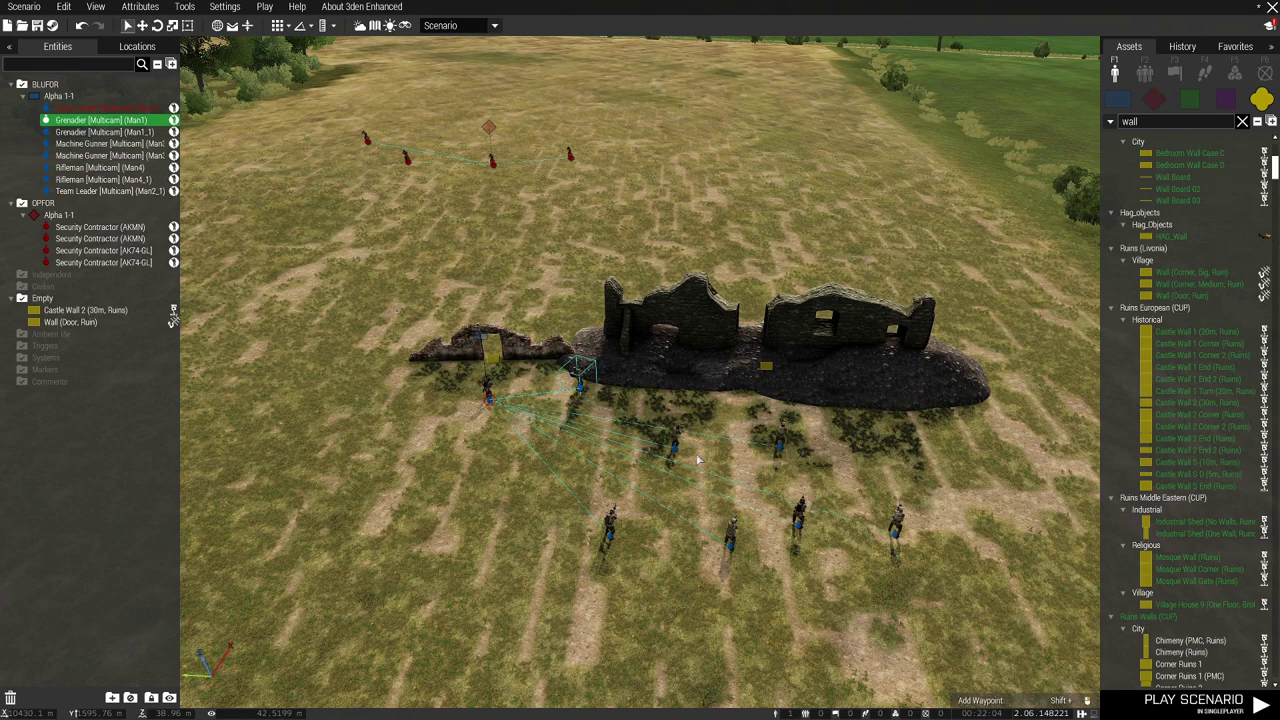
{"action": "left_click_drag", "start_coordinate": [676, 448], "coordinate": [672, 420]}
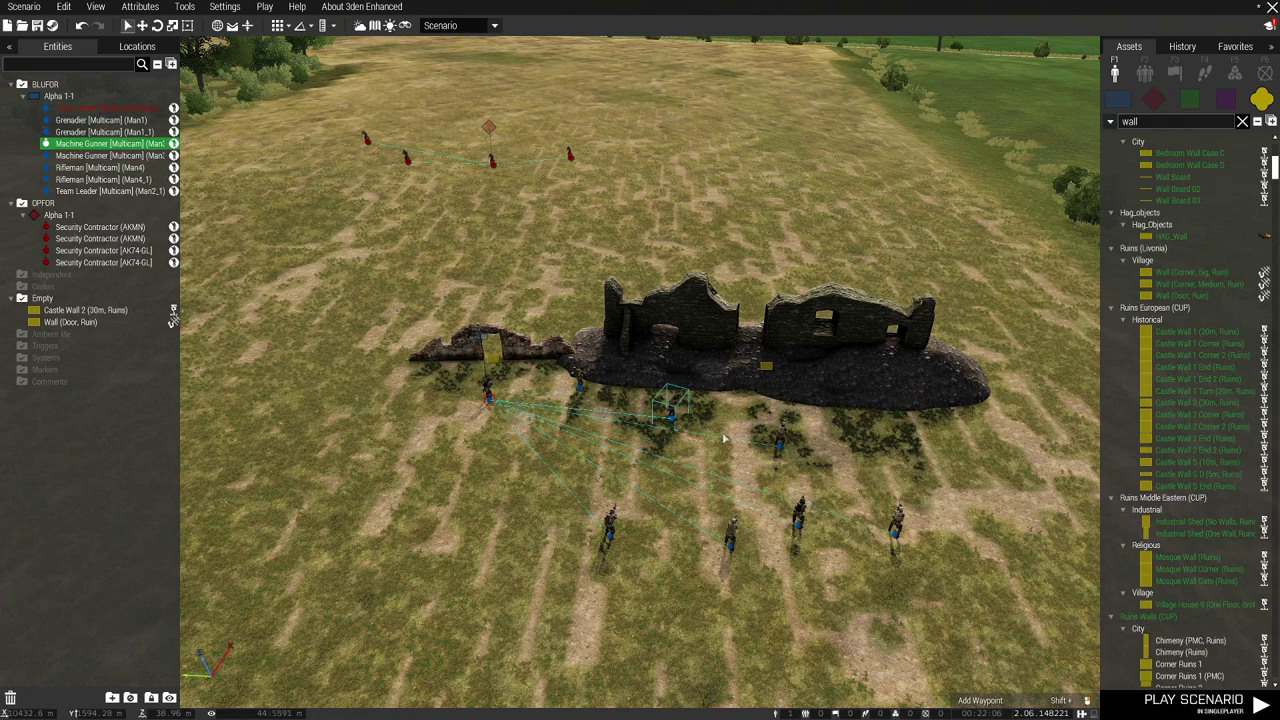
{"action": "left_click", "coordinate": [773, 447]}
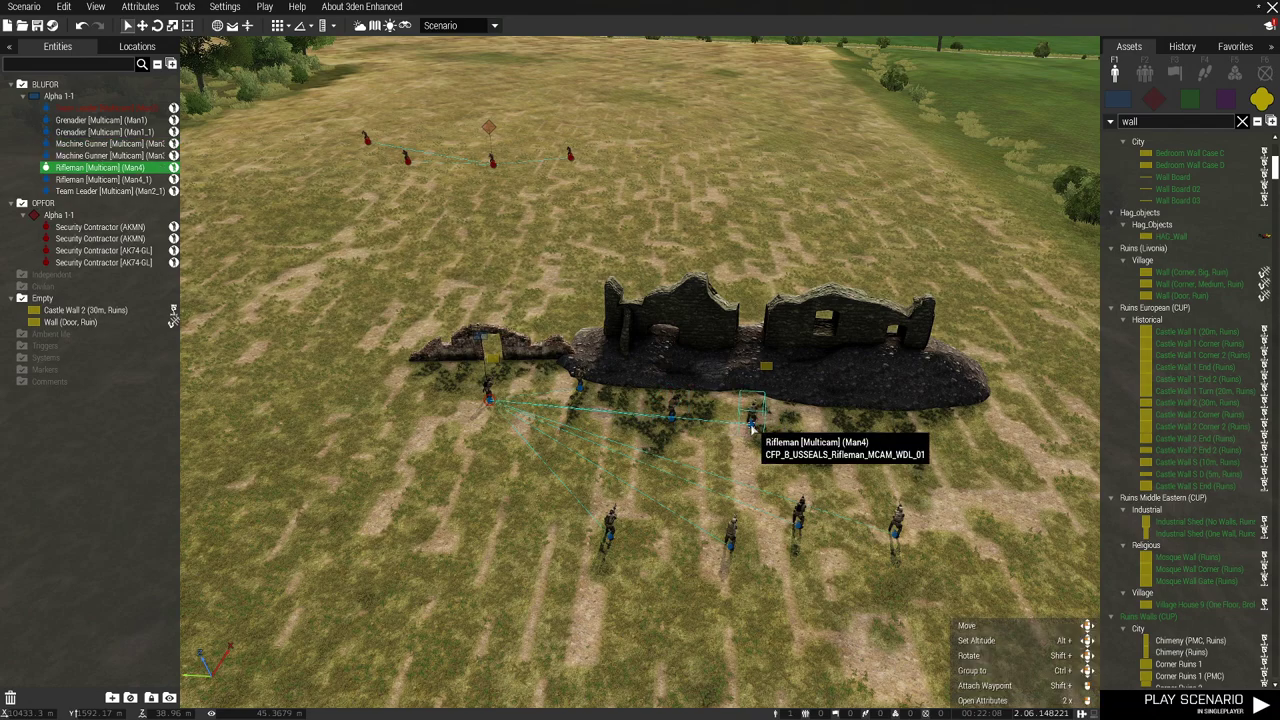
{"action": "left_click_drag", "start_coordinate": [752, 430], "coordinate": [699, 431]}
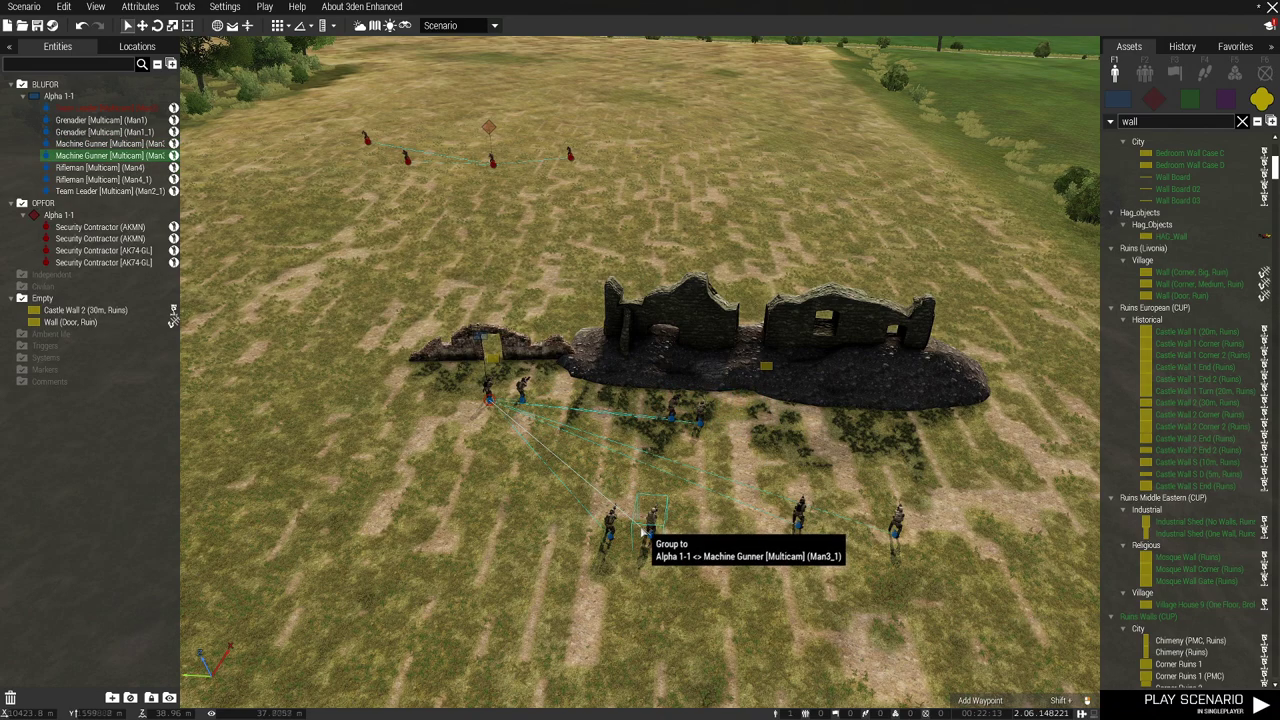
{"action": "left_click", "coordinate": [805, 560]}
Place the duplicated Team Leader beside the duplicated Rifleman to form a buddy pair in the rear team
{"action": "scroll", "coordinate": [798, 555], "scroll_direction": "up", "scroll_amount": 5}
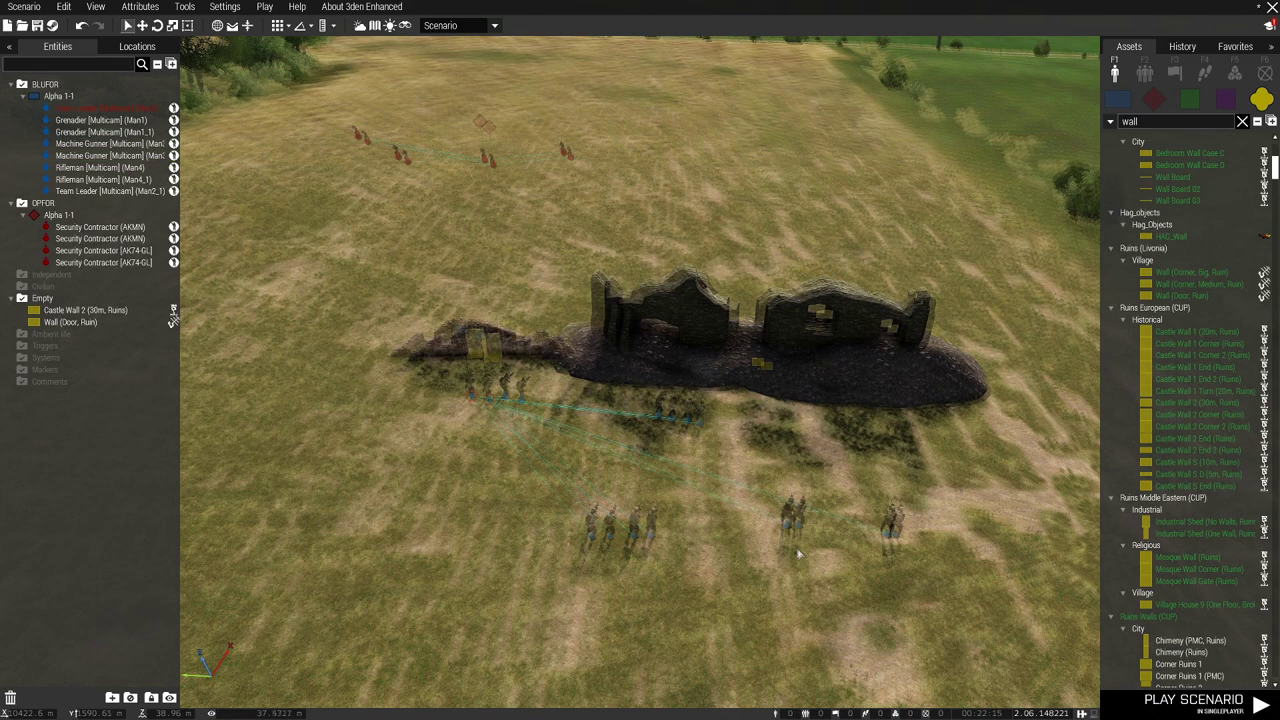
{"action": "left_click_drag", "start_coordinate": [798, 555], "coordinate": [528, 510]}
{"action": "key", "text": "s"}
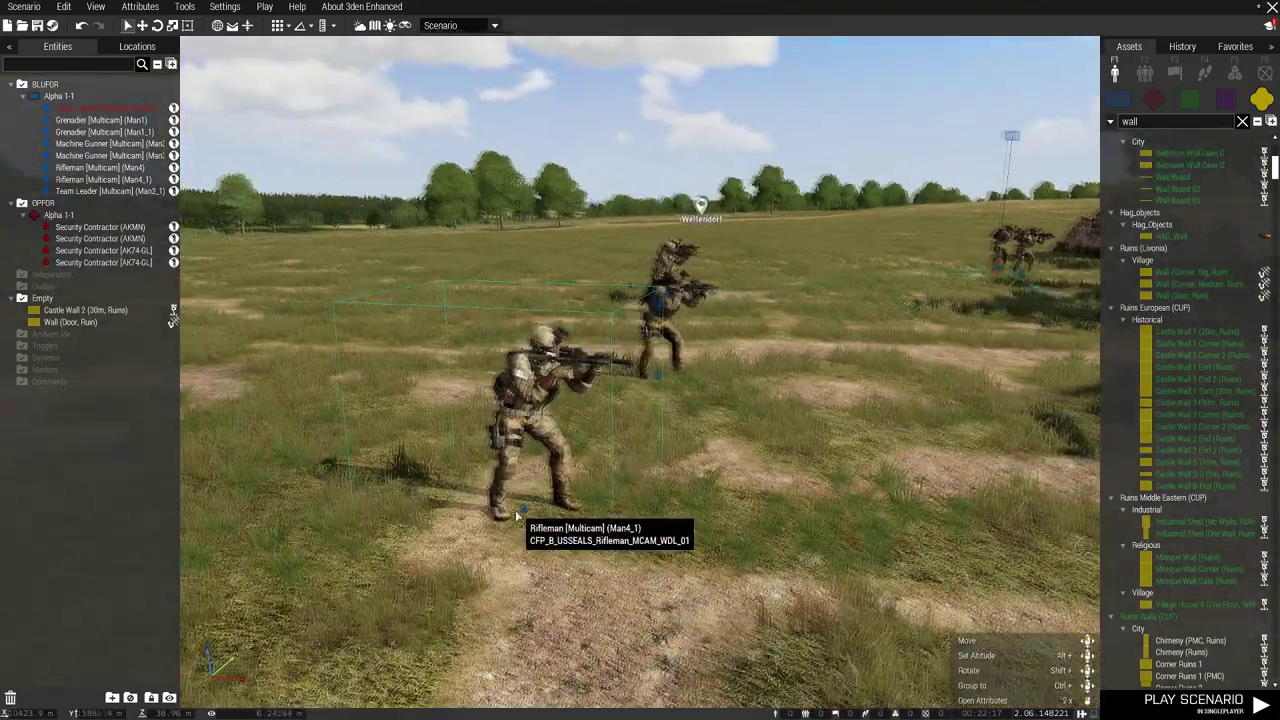
{"action": "left_click_drag", "start_coordinate": [651, 417], "coordinate": [632, 422]}
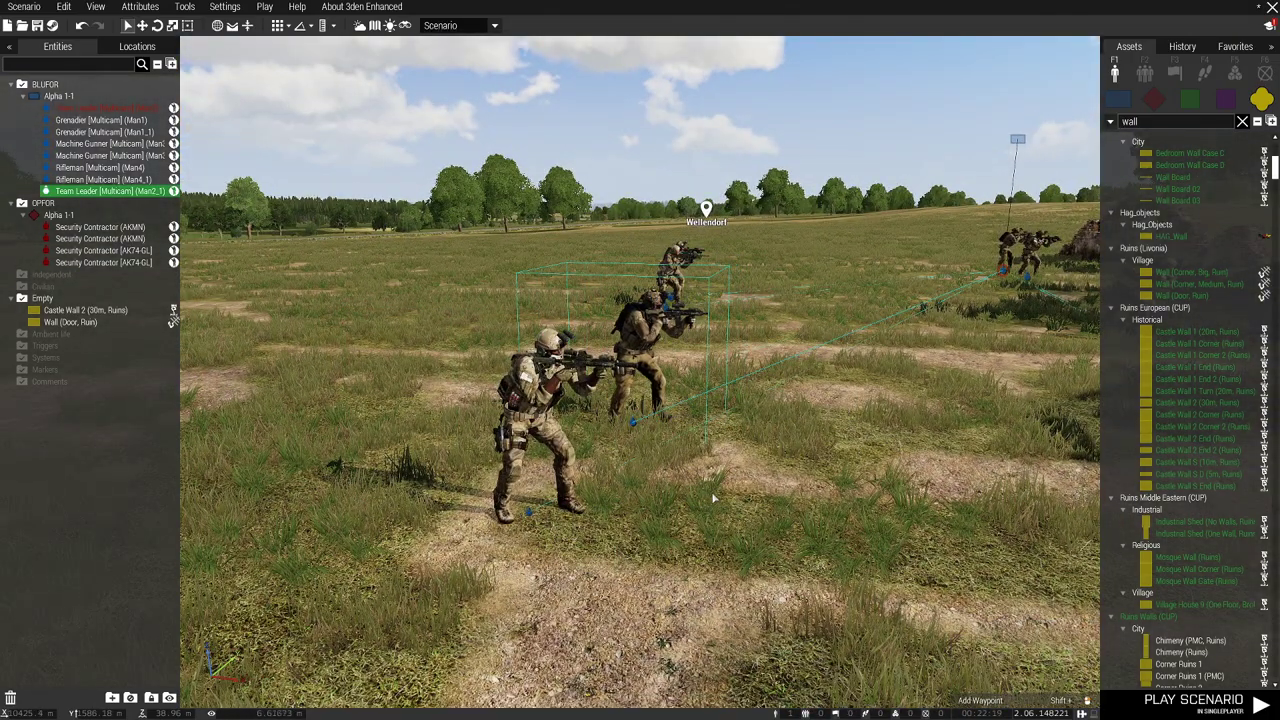
{"action": "left_click", "coordinate": [713, 493]}
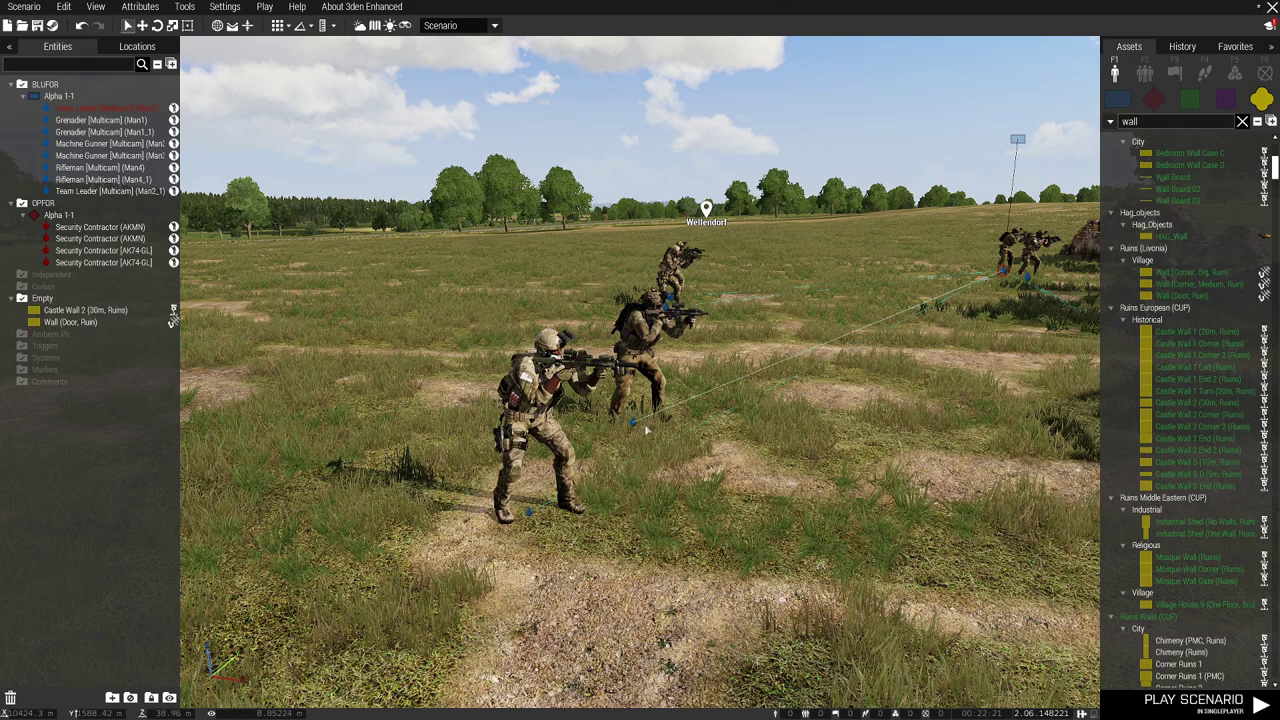
{"action": "left_click_drag", "start_coordinate": [645, 430], "coordinate": [694, 433]}
{"action": "left_click", "coordinate": [535, 537]}
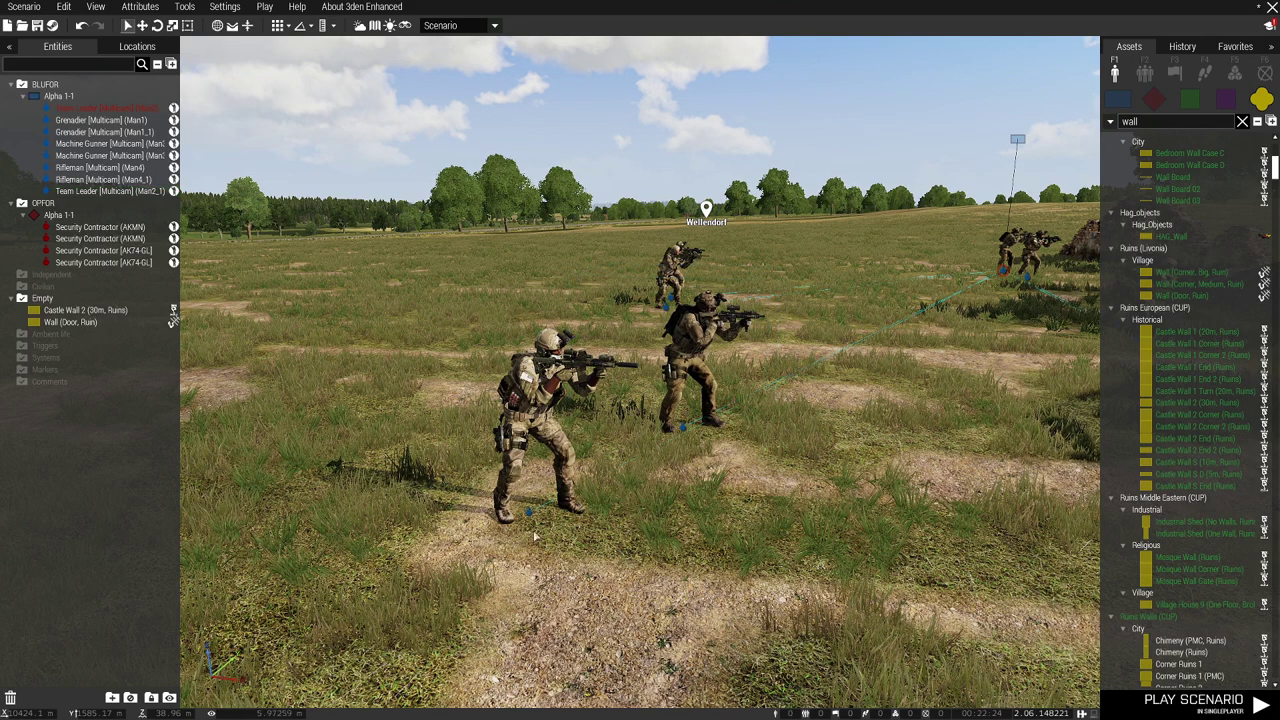
{"action": "mouse_move", "coordinate": [529, 515]}
{"action": "left_mouse_down"}
{"action": "mouse_move", "coordinate": [534, 497]}
{"action": "mouse_move", "coordinate": [531, 510]}
{"action": "left_mouse_up"}
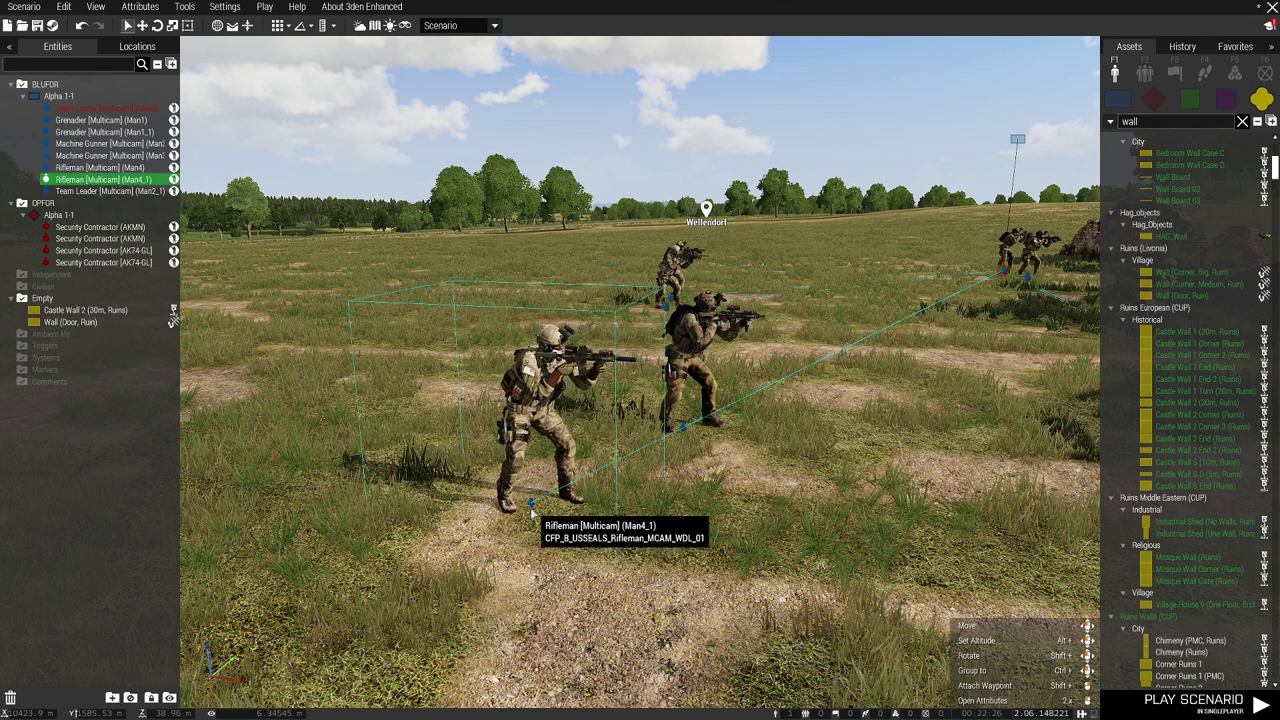
{"action": "left_click", "coordinate": [654, 544]}
Tighten the spacing between the duplicated Rifleman and Team Leader so they stand side by side
{"action": "key", "text": "d"}
{"action": "left_click_drag", "start_coordinate": [654, 544], "coordinate": [566, 556]}
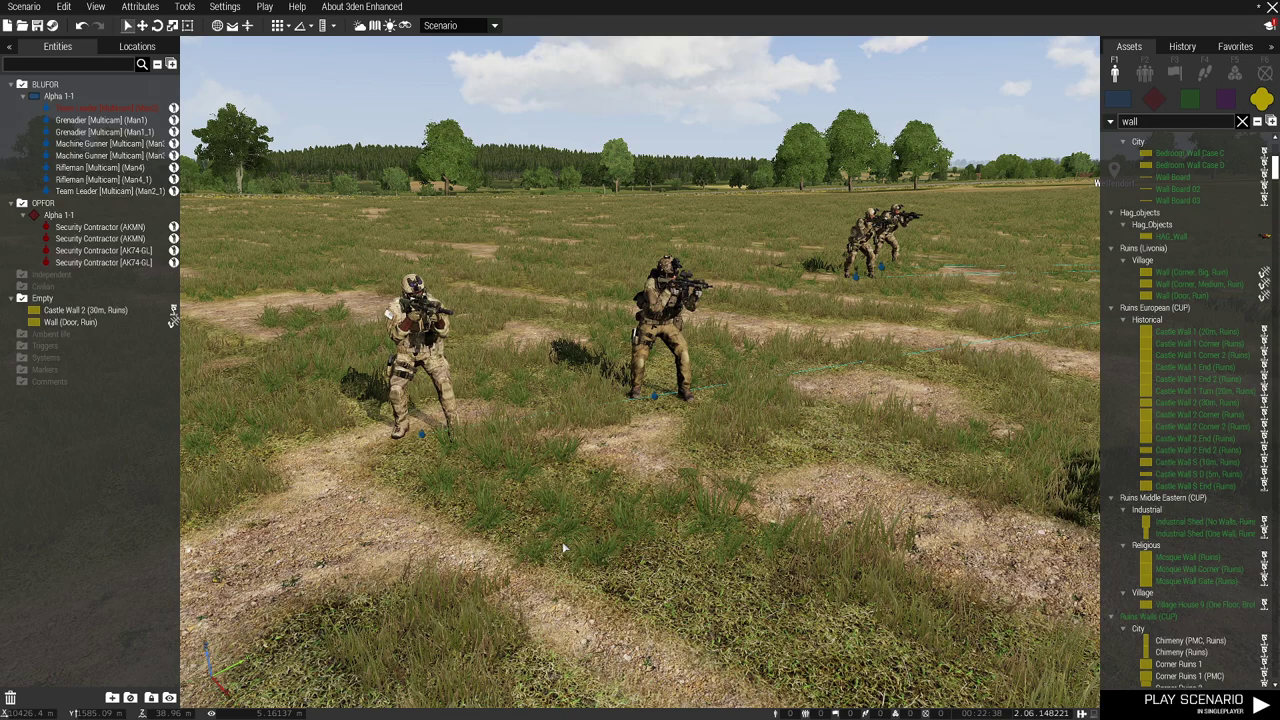
{"action": "left_click_drag", "start_coordinate": [422, 434], "coordinate": [465, 425]}
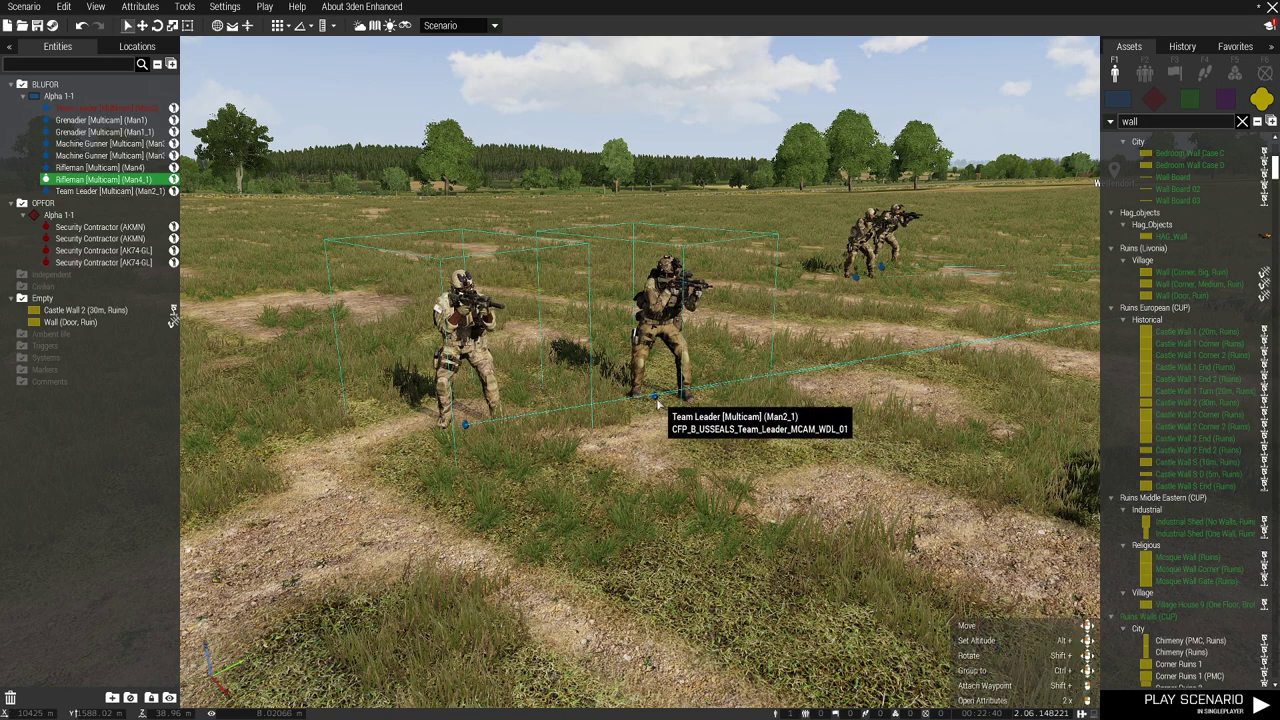
{"action": "left_click_drag", "start_coordinate": [655, 397], "coordinate": [635, 398]}
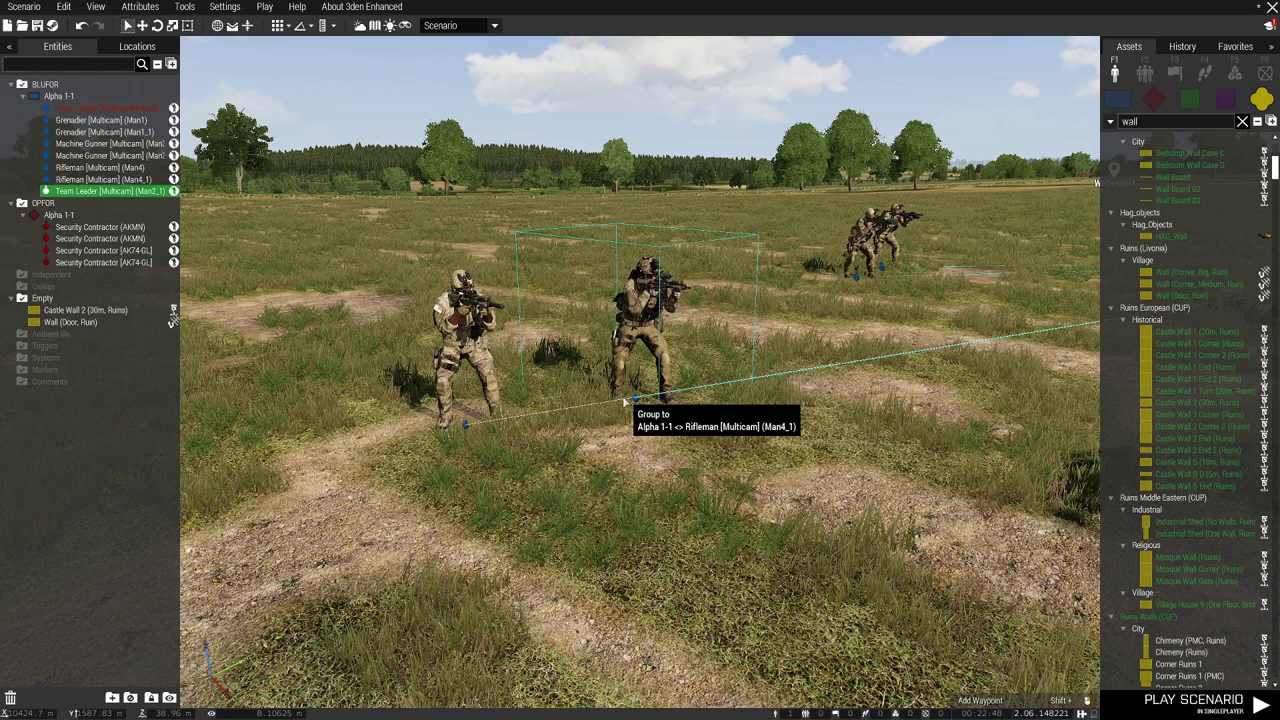
{"action": "left_click_drag", "start_coordinate": [623, 402], "coordinate": [623, 402]}
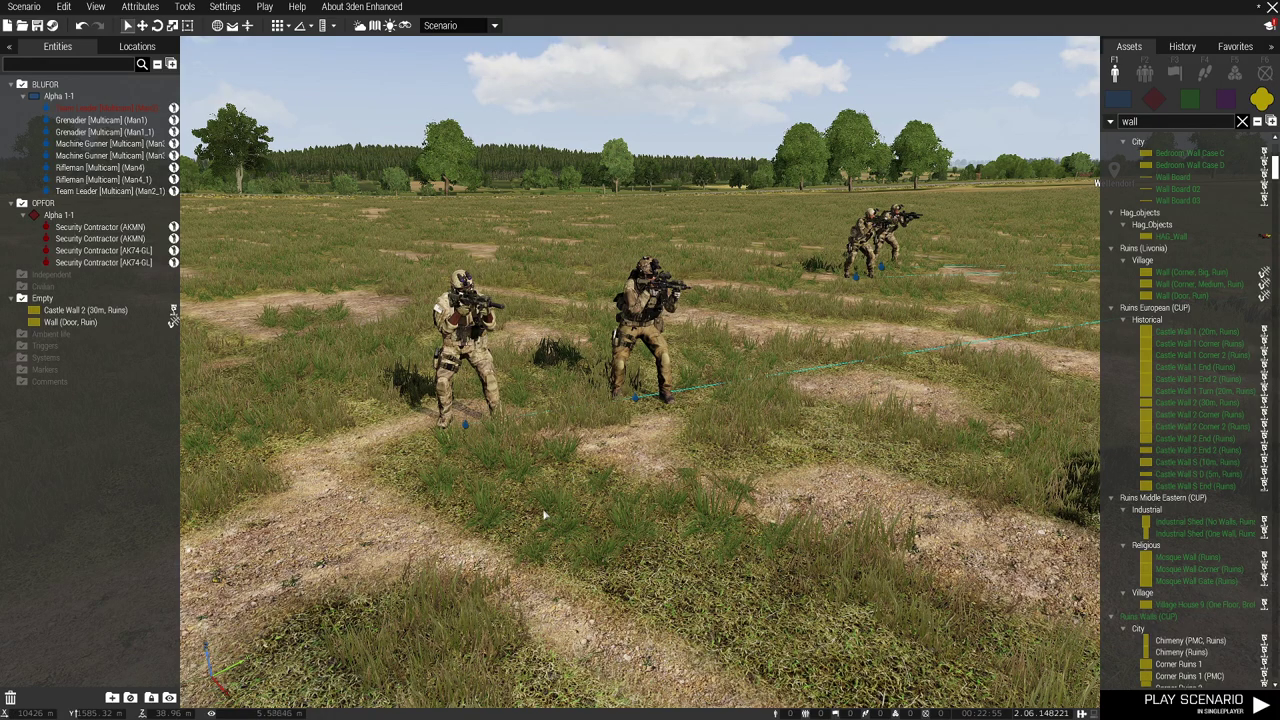
{"action": "key", "text": "w"}
{"action": "left_click_drag", "start_coordinate": [594, 537], "coordinate": [560, 567]}
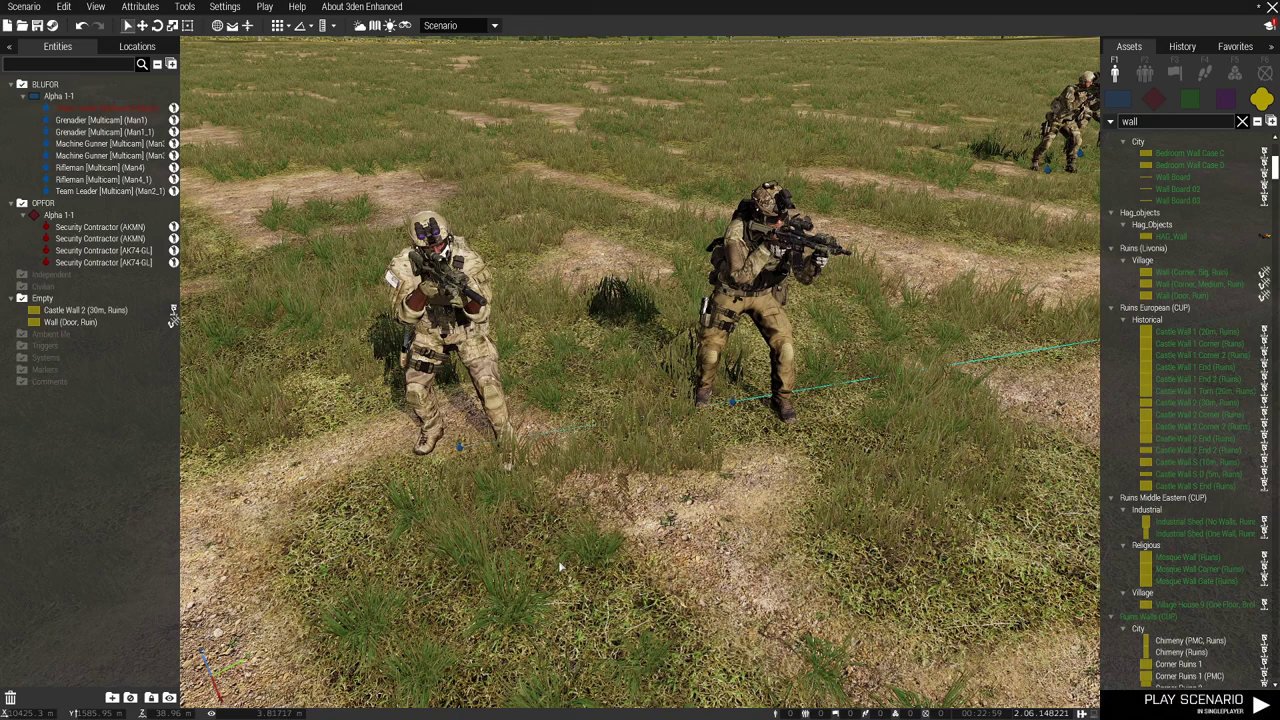
{"action": "left_click", "coordinate": [735, 398]}
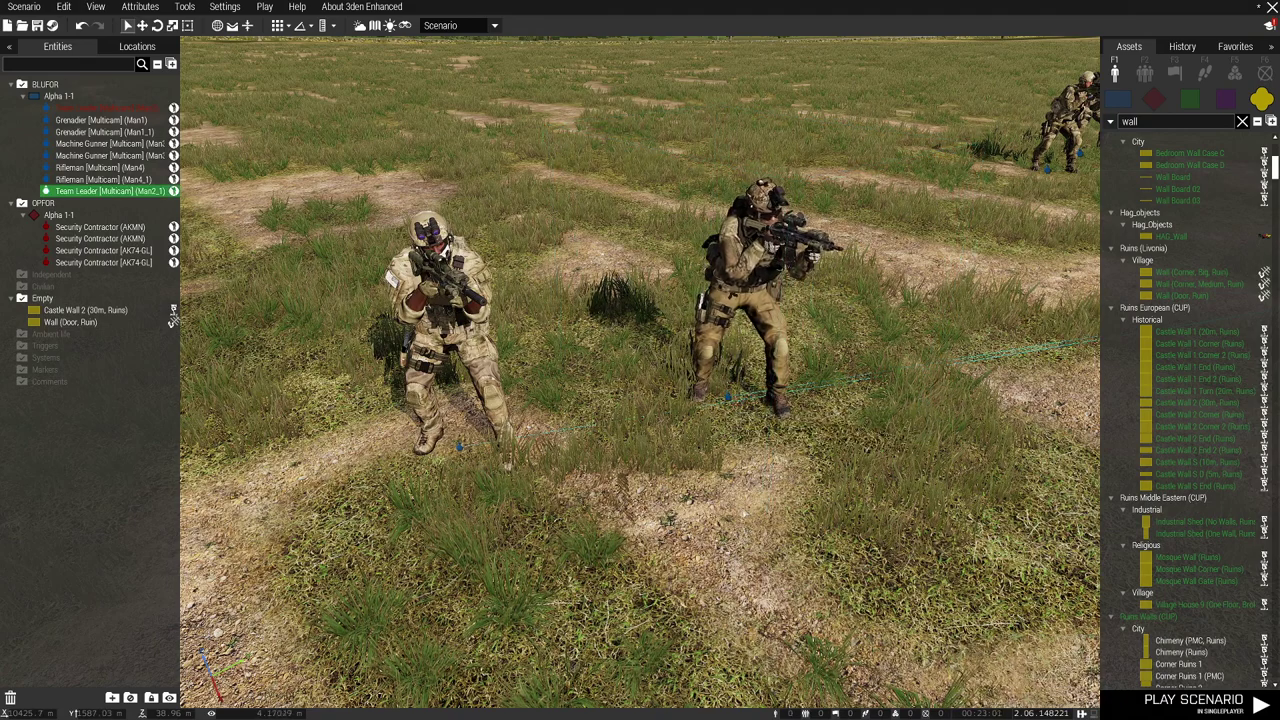
{"action": "left_click", "coordinate": [633, 487]}
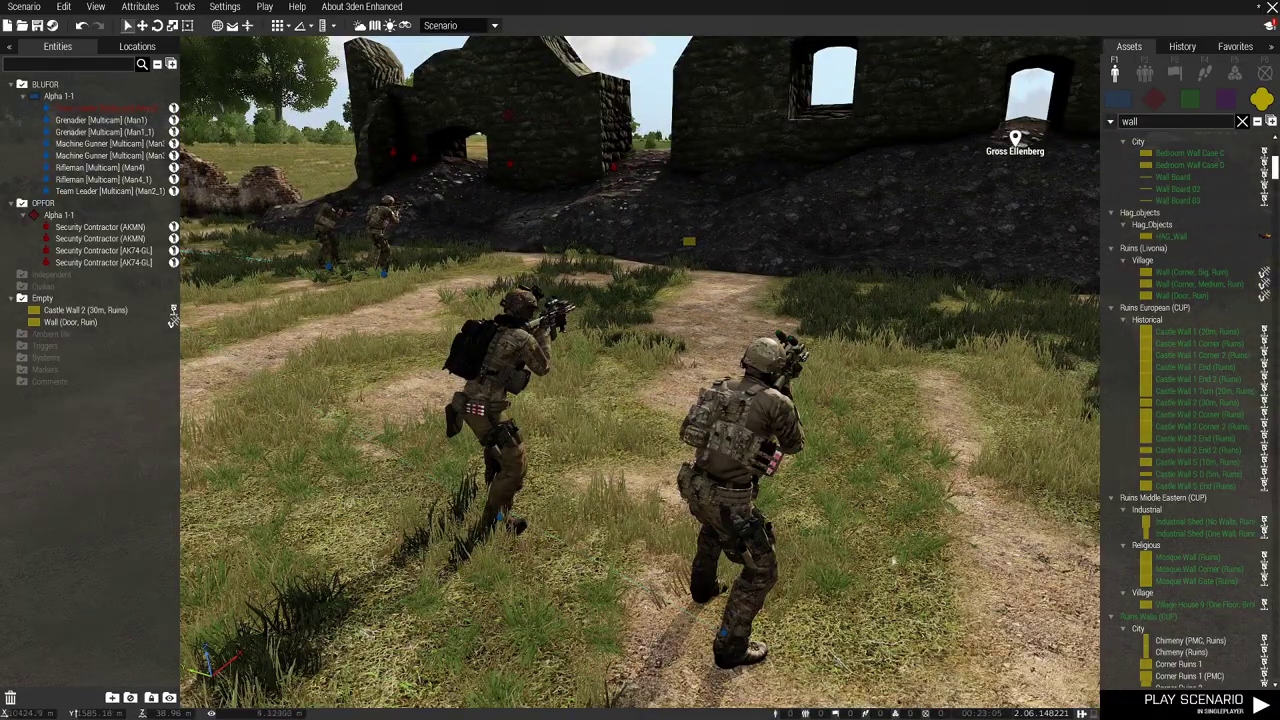
Move the duplicated Team Leader and Rifleman pair closer to the duplicated Grenadier and Machine Gunner pair
{"action": "scroll", "coordinate": [893, 560], "scroll_direction": "down", "scroll_amount": 5}
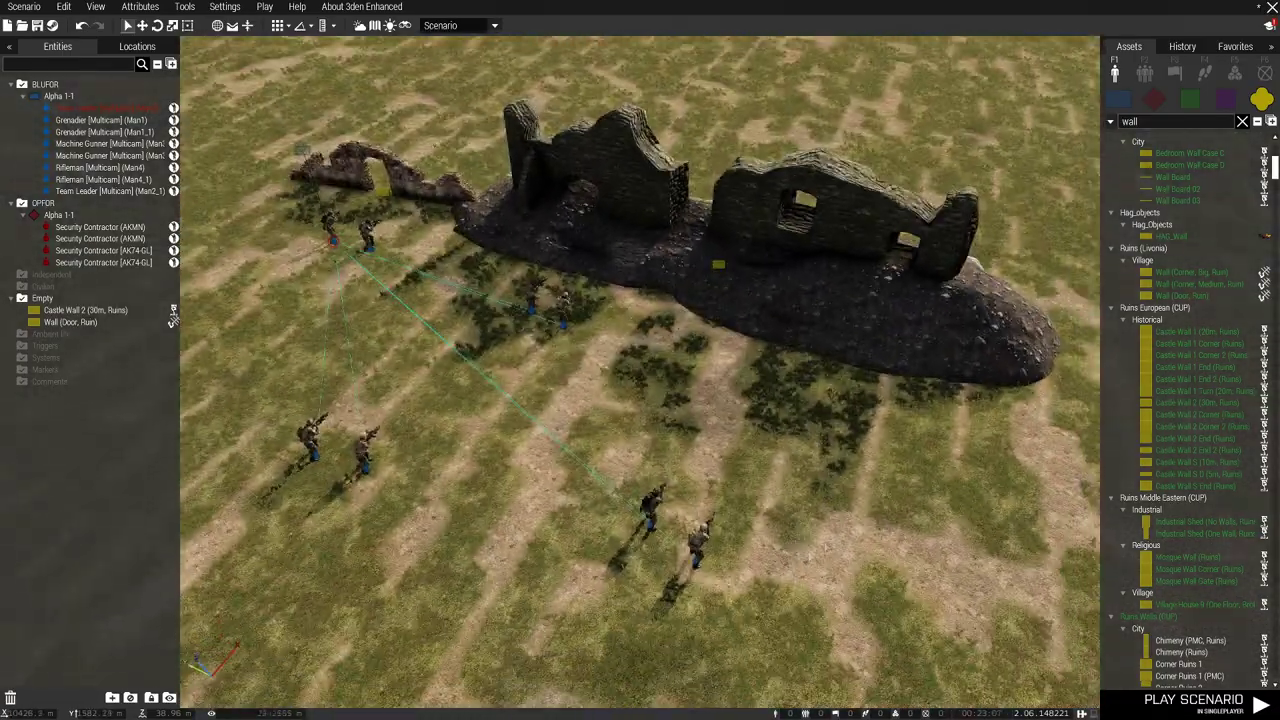
{"action": "left_click_drag", "start_coordinate": [605, 481], "coordinate": [513, 531]}
{"action": "left_click", "coordinate": [684, 465]}
Move the original Team Leader and Grenadier behind the doorway wall and the Machine Gunner and Rifleman behind the castle wall openings
{"action": "left_click_drag", "start_coordinate": [316, 253], "coordinate": [430, 205]}
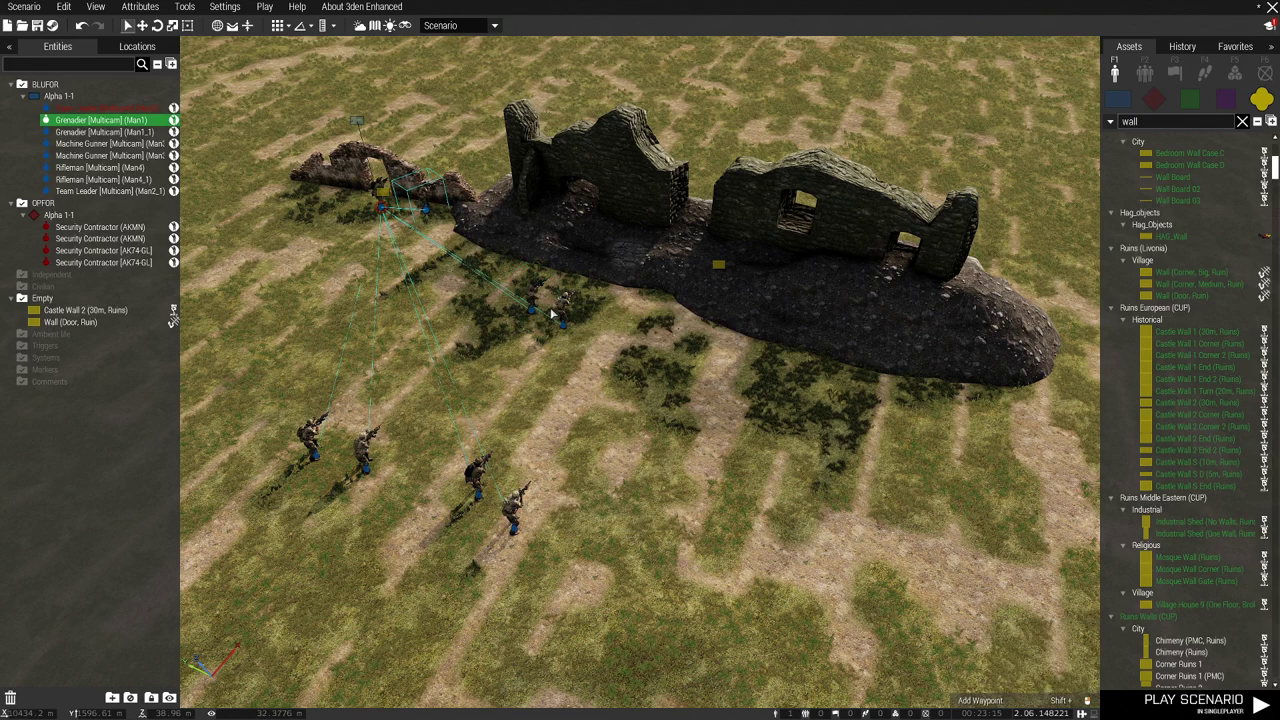
{"action": "left_click_drag", "start_coordinate": [563, 325], "coordinate": [802, 238]}
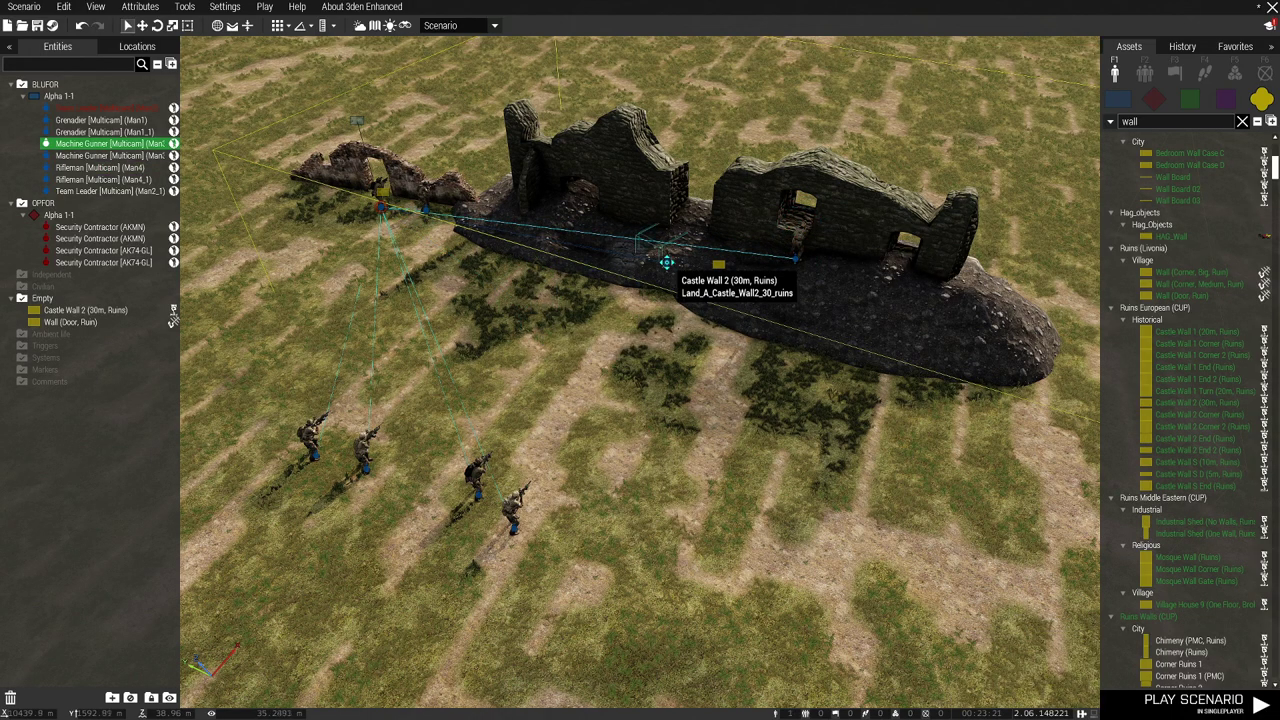
{"action": "left_click", "coordinate": [697, 200]}
Examine the fire team's cover at the ruins from the OPFOR side and from behind the doorway wall
{"action": "left_click", "coordinate": [686, 373]}
{"action": "key", "text": "w"}
{"action": "left_click_drag", "start_coordinate": [686, 373], "coordinate": [667, 331]}
{"action": "key", "text": "d"}
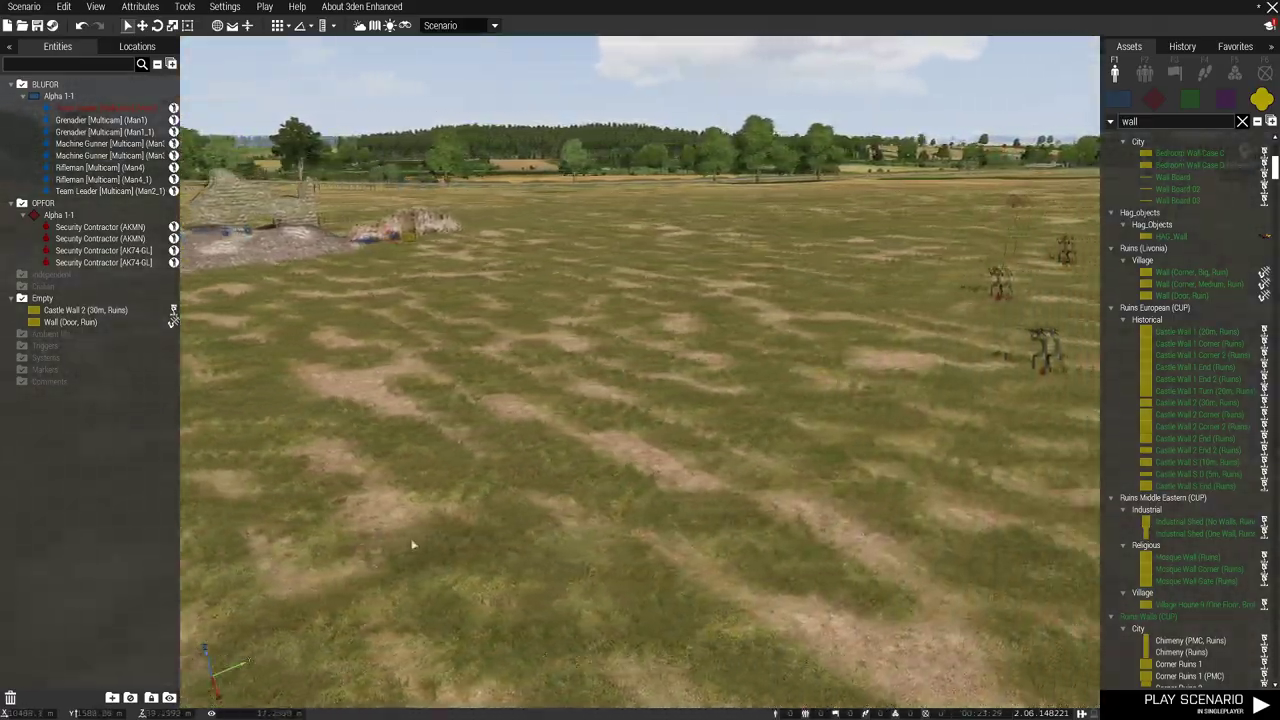
{"action": "left_click_drag", "start_coordinate": [413, 545], "coordinate": [313, 529]}
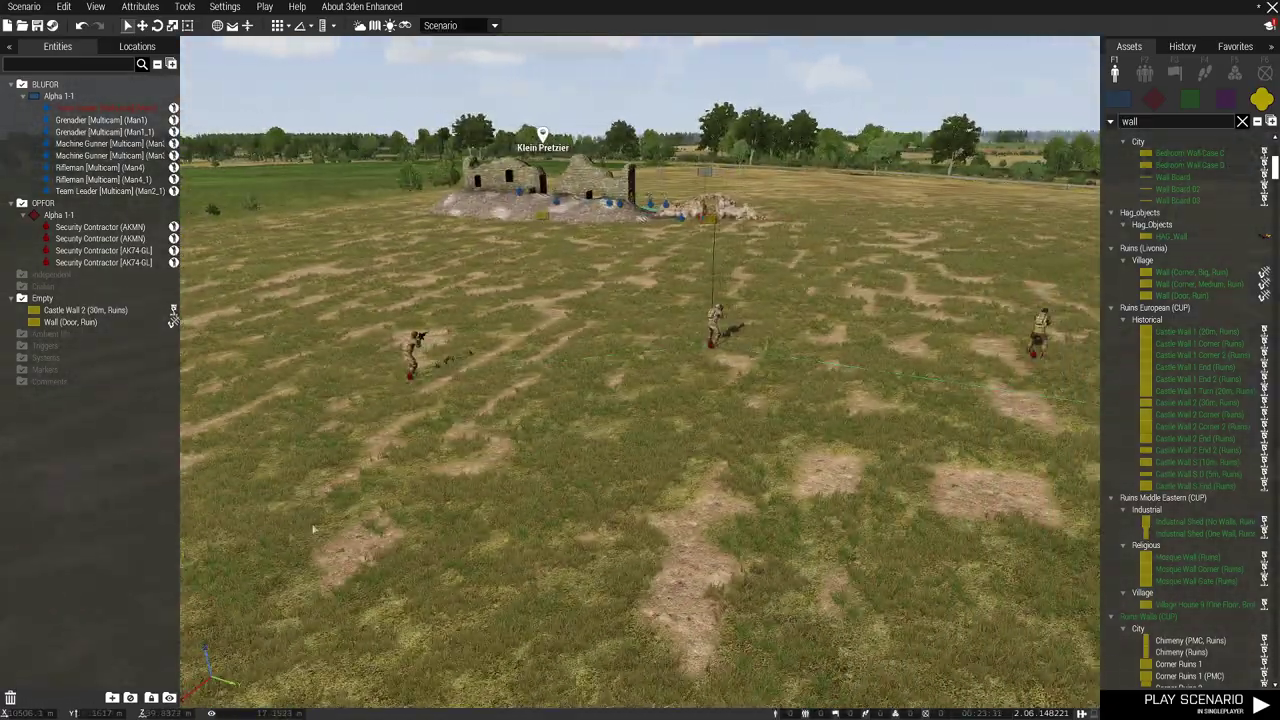
{"action": "key", "text": "s"}
{"action": "left_click_drag", "start_coordinate": [603, 456], "coordinate": [618, 448]}
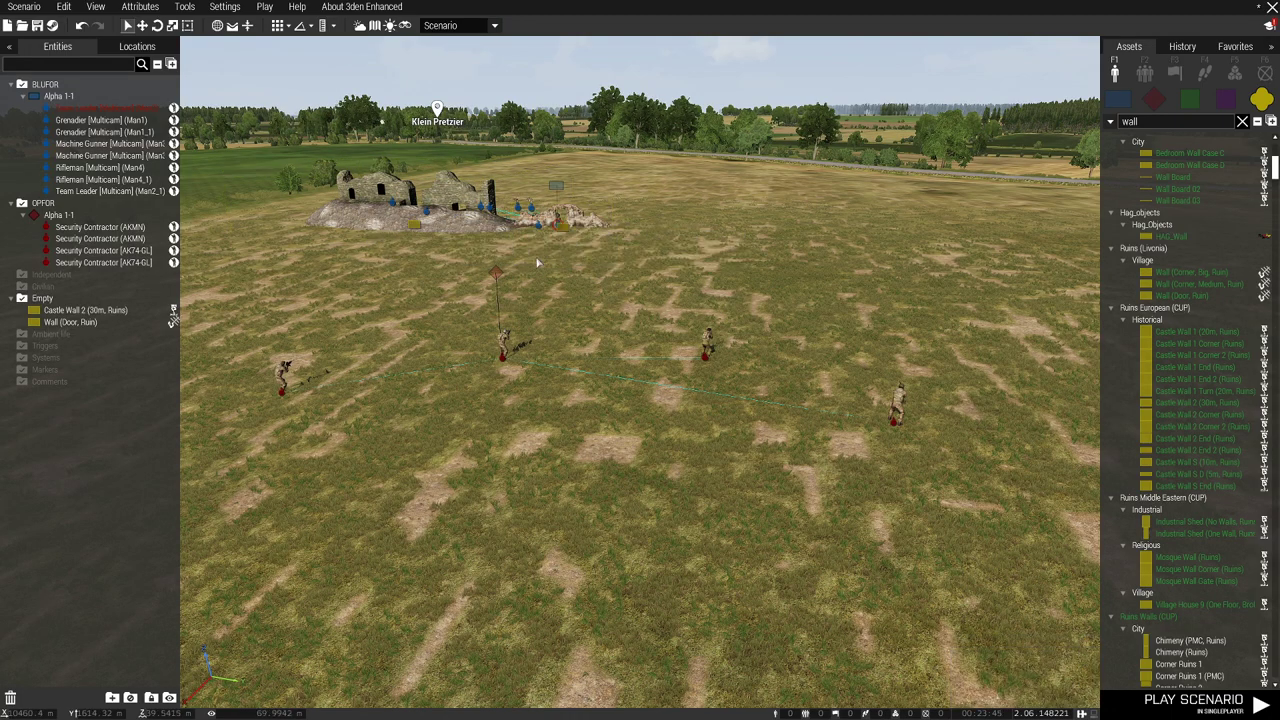
{"action": "key", "text": "w"}
{"action": "left_click_drag", "start_coordinate": [683, 253], "coordinate": [152, 297]}
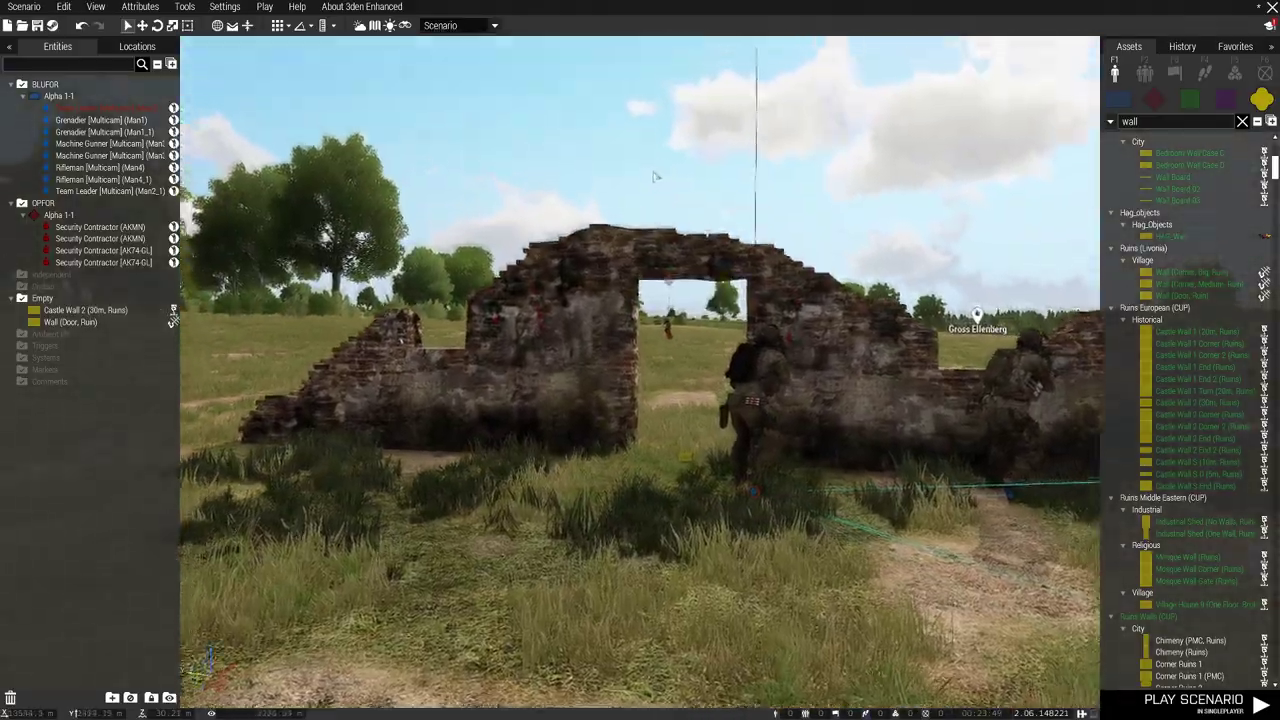
{"action": "key", "text": "s"}
{"action": "key", "text": "d"}
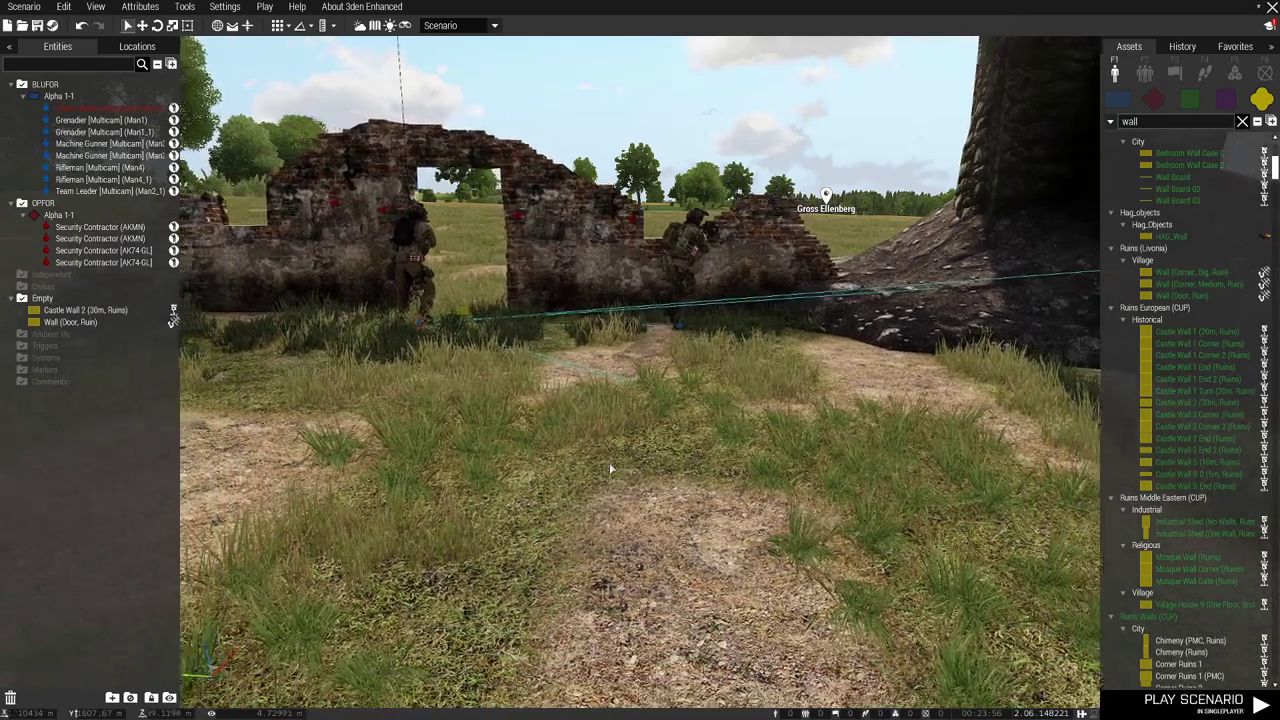
{"action": "key", "text": "s"}
{"action": "left_click_drag", "start_coordinate": [610, 467], "coordinate": [614, 553]}
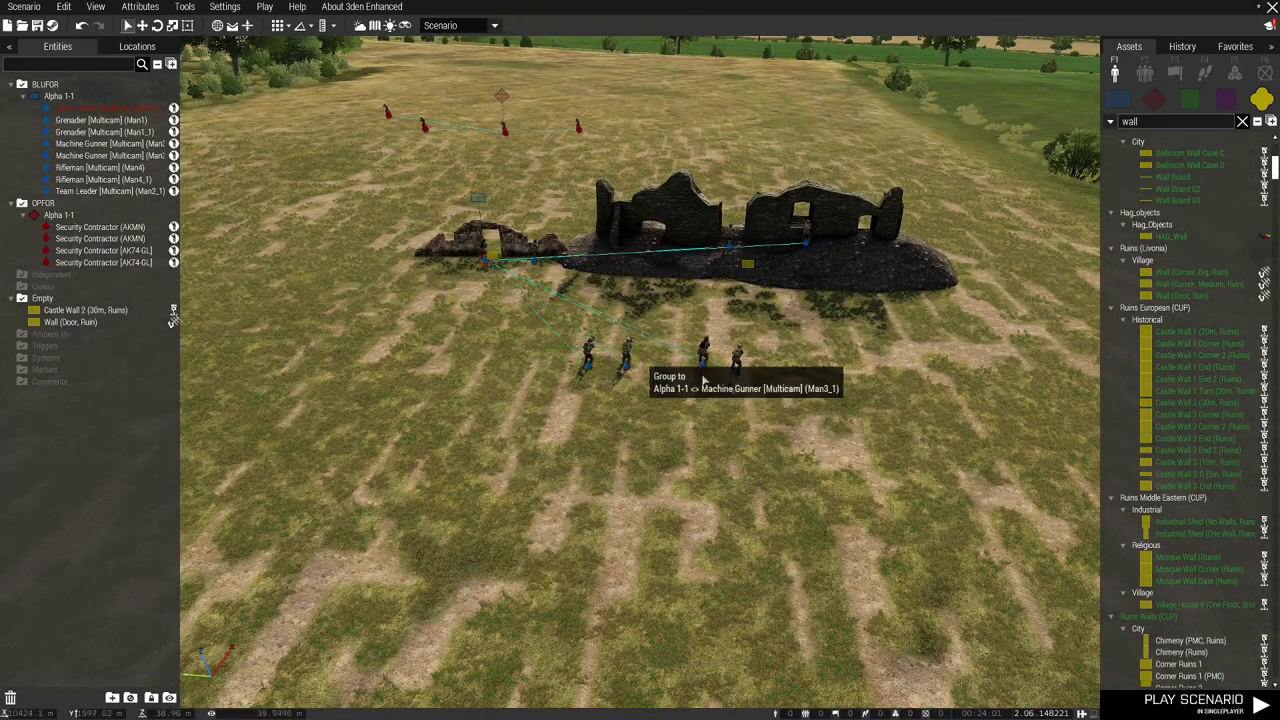
Relocate the duplicated Grenadier, Machine Gunner, Rifleman and Team Leader from the open field to the trees on the field's edge
{"action": "left_click", "coordinate": [703, 380]}
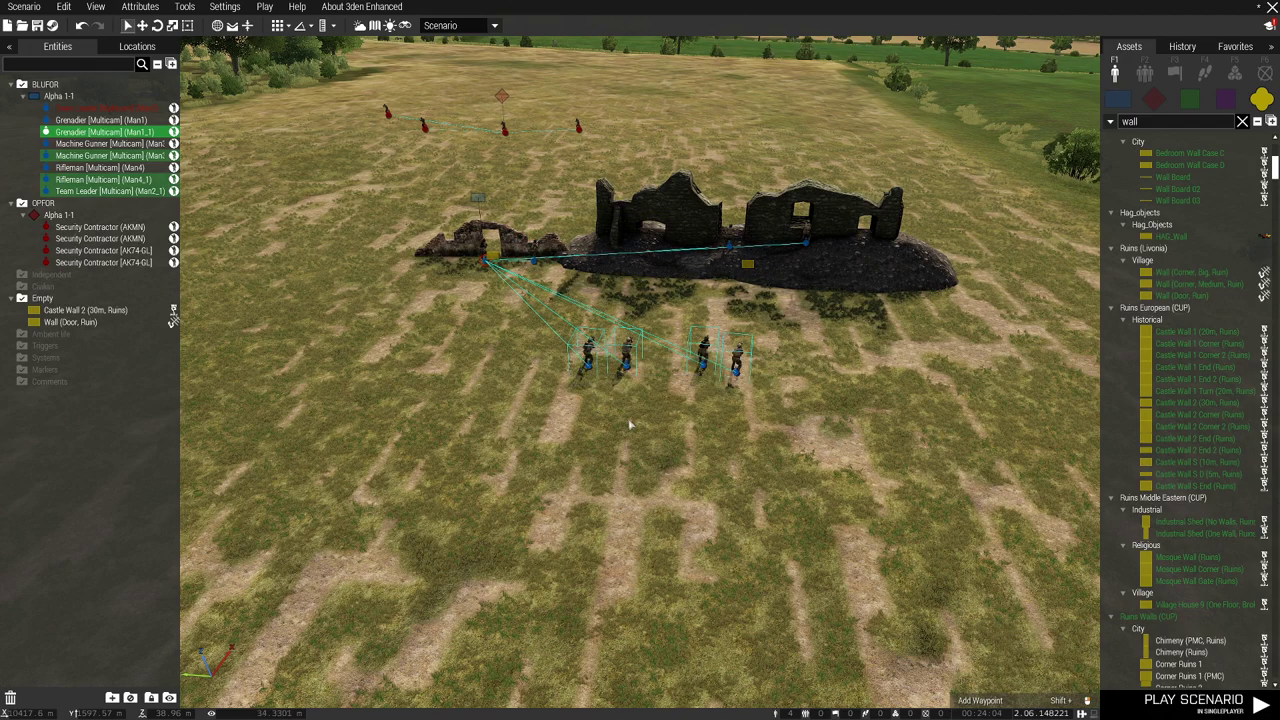
{"action": "mouse_move", "coordinate": [640, 367]}
{"action": "left_mouse_down"}
{"action": "mouse_move", "coordinate": [655, 362]}
{"action": "mouse_move", "coordinate": [641, 358]}
{"action": "mouse_move", "coordinate": [638, 377]}
{"action": "left_mouse_up"}
{"action": "key", "text": "d"}
{"action": "left_click", "coordinate": [557, 417]}
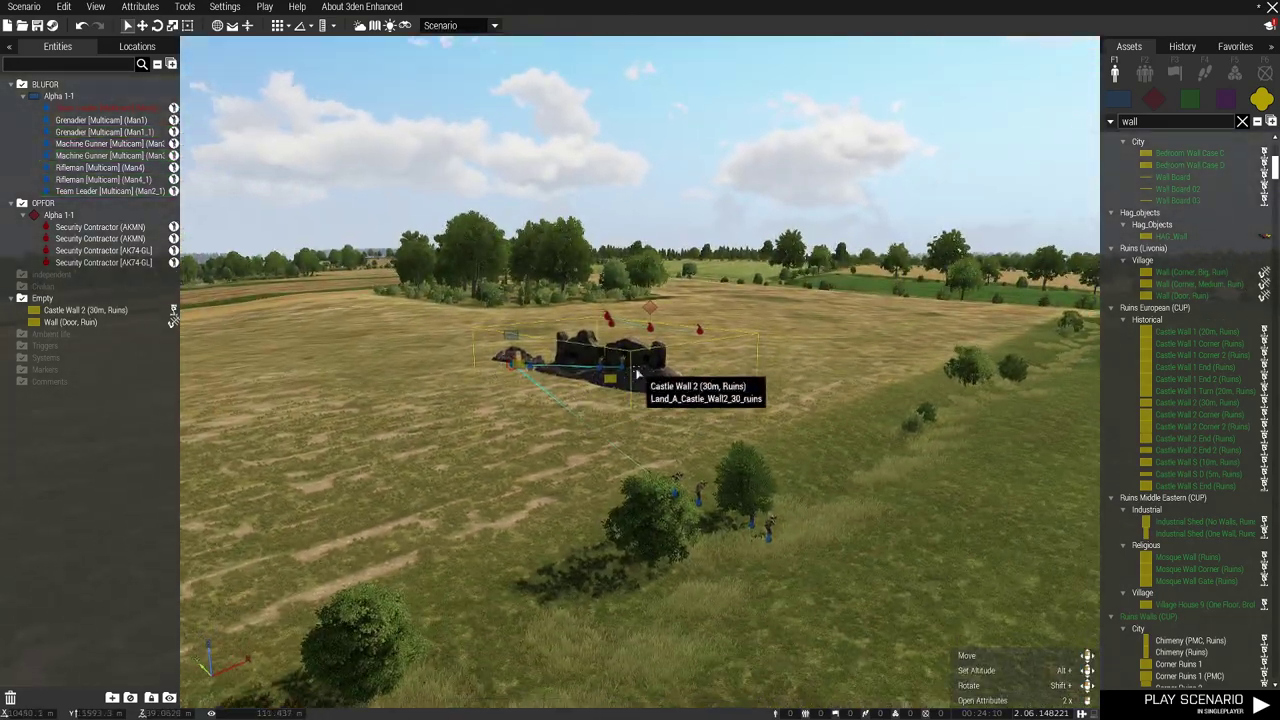
Regroup the duplicated Rifleman, Team Leader, Machine Gunner and Grenadier into two close pairs in the gap between the two trees
{"action": "key", "text": "a"}
{"action": "key", "text": "w"}
{"action": "left_click_drag", "start_coordinate": [641, 376], "coordinate": [803, 490]}
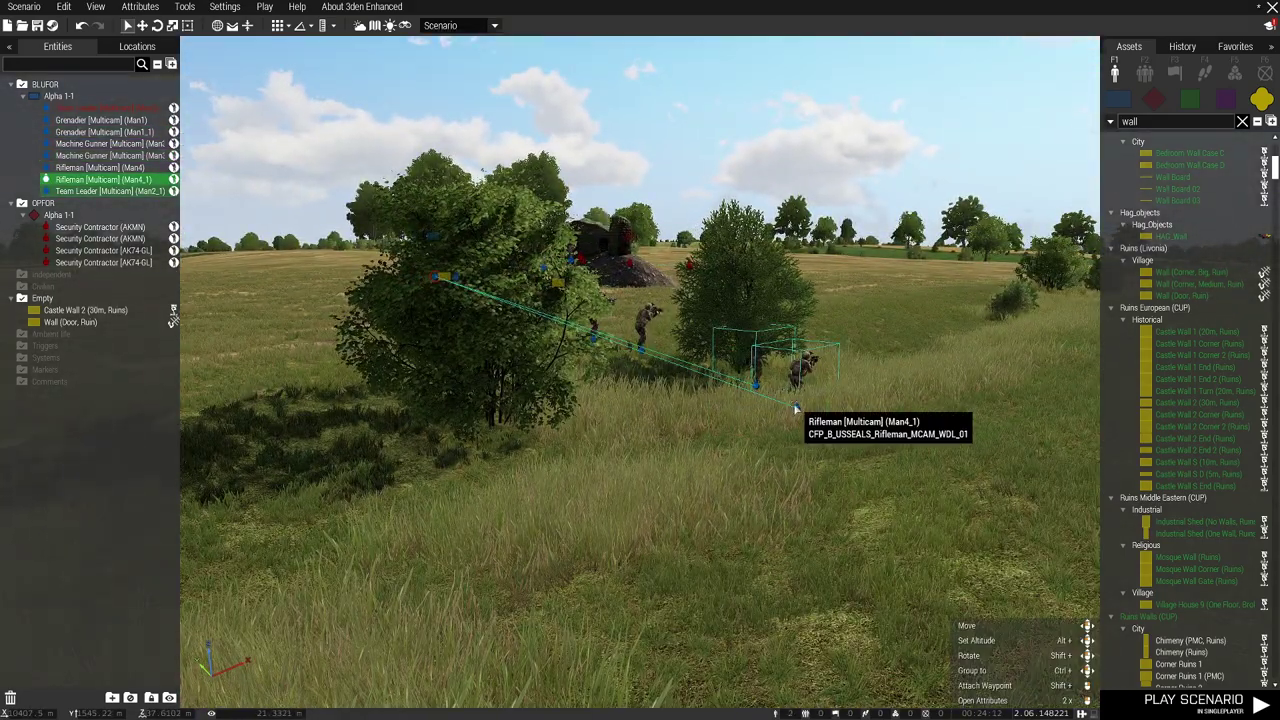
{"action": "left_click_drag", "start_coordinate": [795, 409], "coordinate": [661, 415]}
{"action": "scroll", "coordinate": [590, 321], "scroll_direction": "down", "scroll_amount": 4}
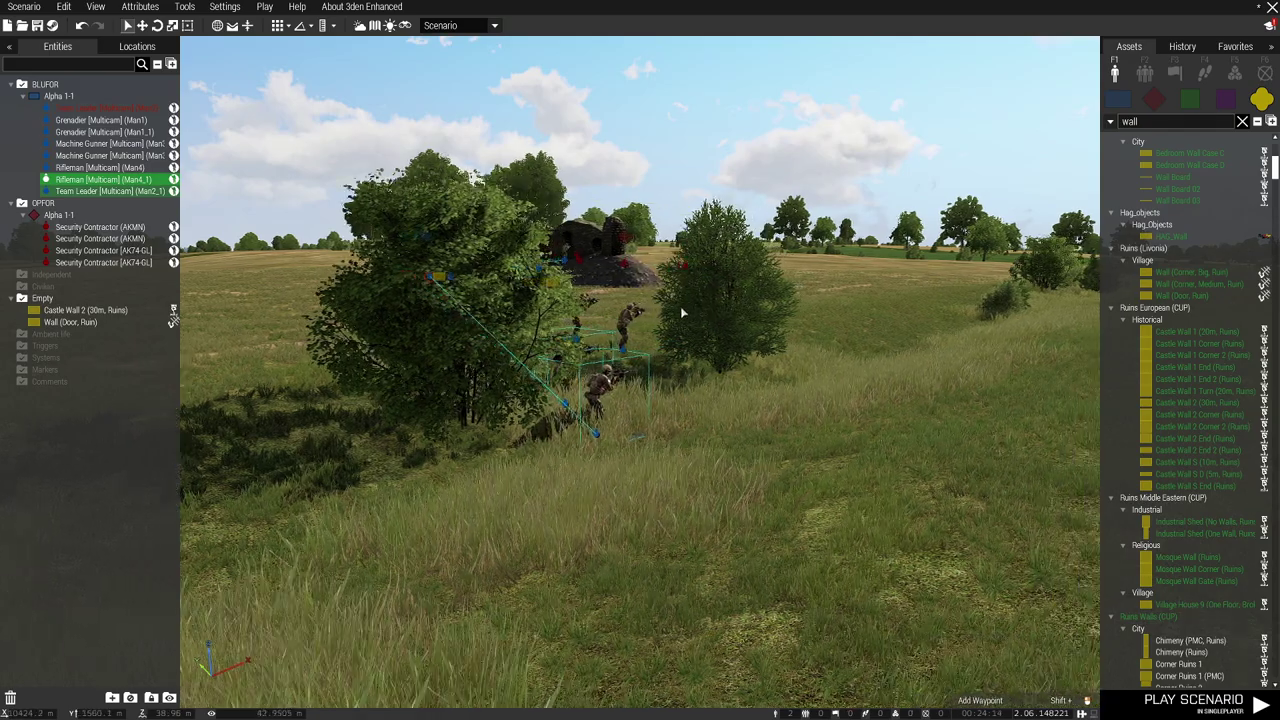
{"action": "scroll", "coordinate": [589, 320], "scroll_direction": "up", "scroll_amount": 4}
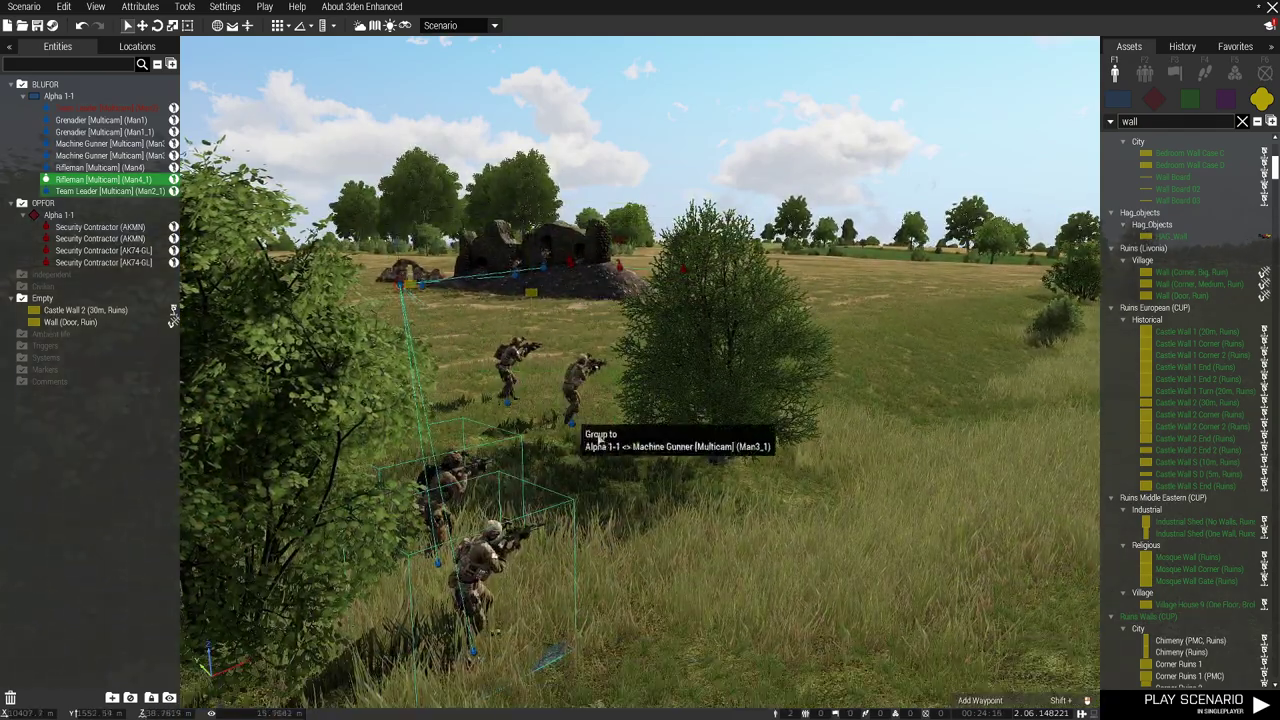
{"action": "left_click_drag", "start_coordinate": [602, 445], "coordinate": [472, 362]}
{"action": "left_click_drag", "start_coordinate": [570, 425], "coordinate": [615, 475]}
{"action": "left_click", "coordinate": [401, 420]}
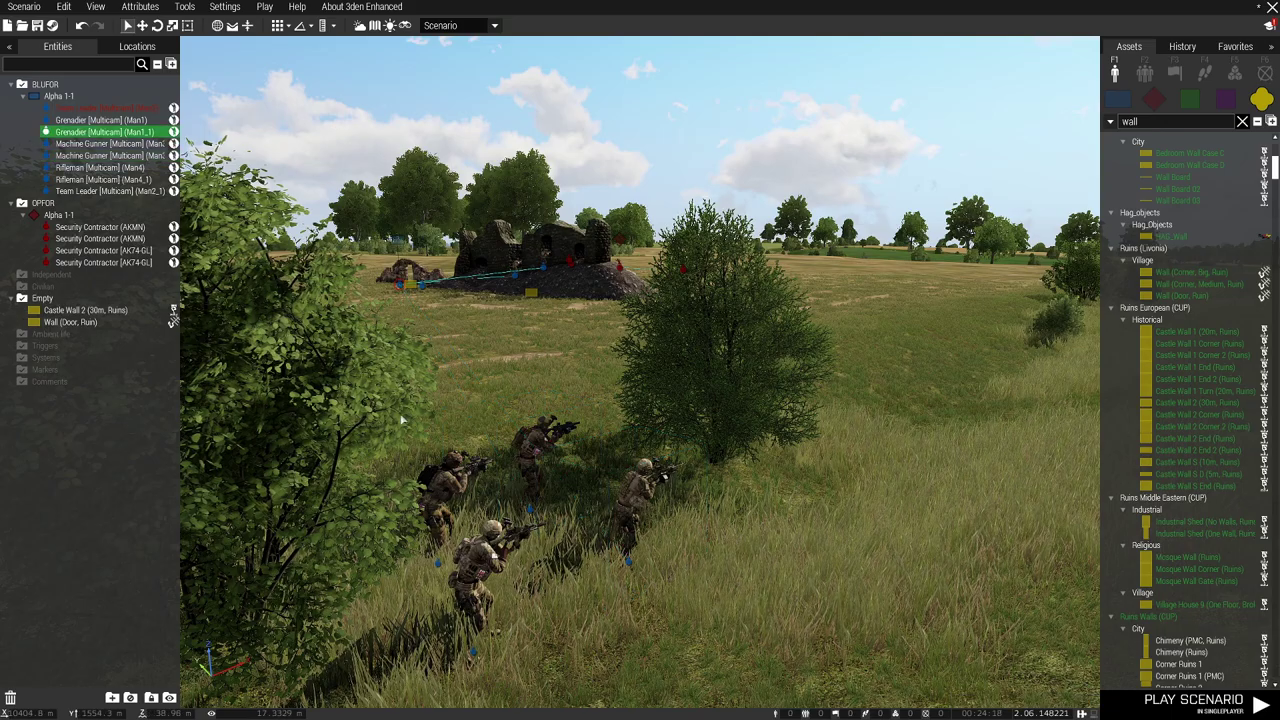
Select the duplicated Grenadier, Machine Gunner, Rifleman and Team Leader and shift them together from between the two trees onto the open grass
{"action": "left_click_drag", "start_coordinate": [677, 635], "coordinate": [408, 482]}
{"action": "left_click", "coordinate": [473, 652], "text": "ctrl"}
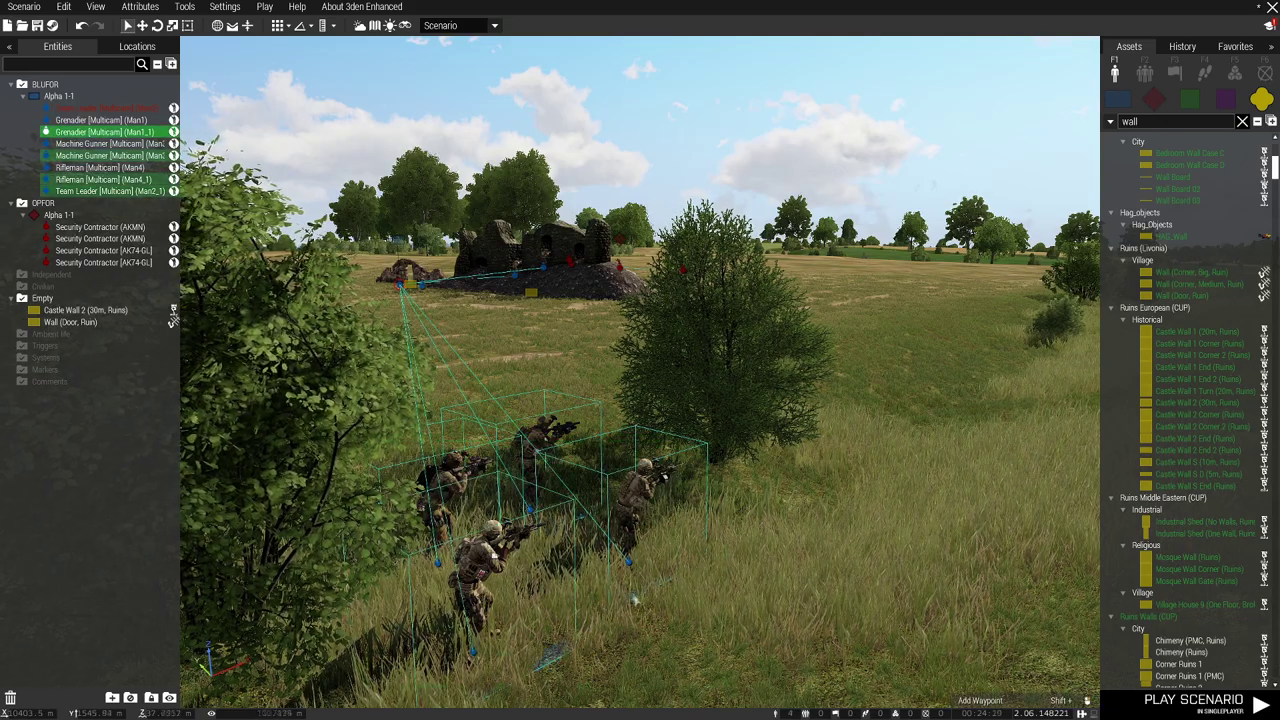
{"action": "key", "text": "d"}
{"action": "left_click_drag", "start_coordinate": [636, 564], "coordinate": [699, 534]}
{"action": "key", "text": "w"}
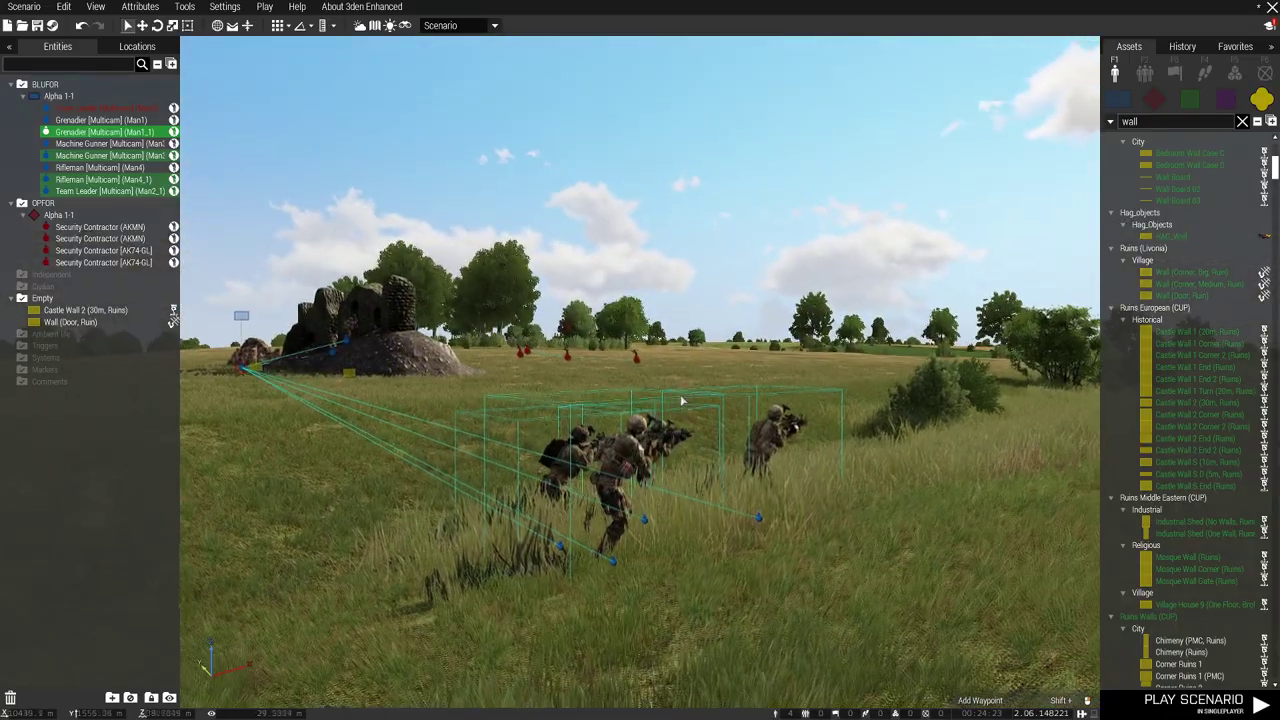
Move the four duplicated soldiers together along the field's edge to the far side of the next bushes
{"action": "key", "text": "w"}
{"action": "key", "text": "d"}
{"action": "key", "text": "q"}
{"action": "left_click_drag", "start_coordinate": [676, 402], "coordinate": [868, 343]}
{"action": "key", "text": "s"}
{"action": "key", "text": "w"}
{"action": "key", "text": "w"}
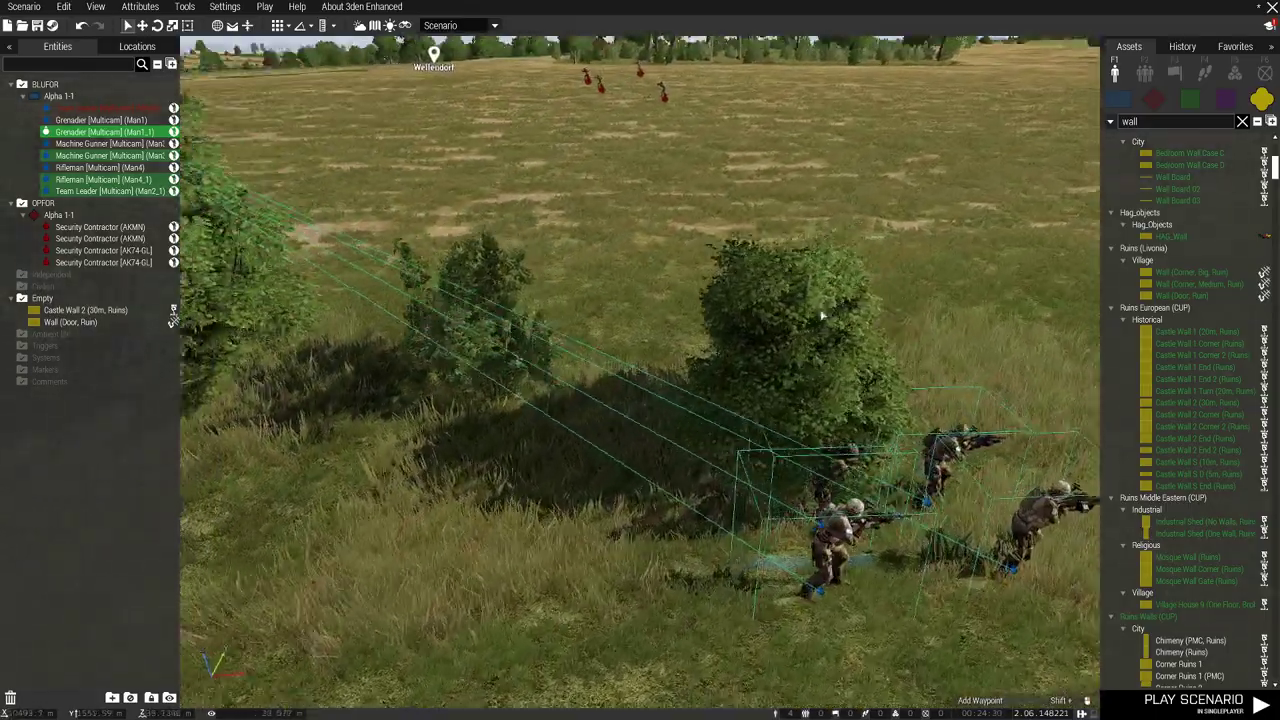
{"action": "key", "text": "d"}
{"action": "left_click_drag", "start_coordinate": [822, 315], "coordinate": [806, 300]}
{"action": "key", "text": "s"}
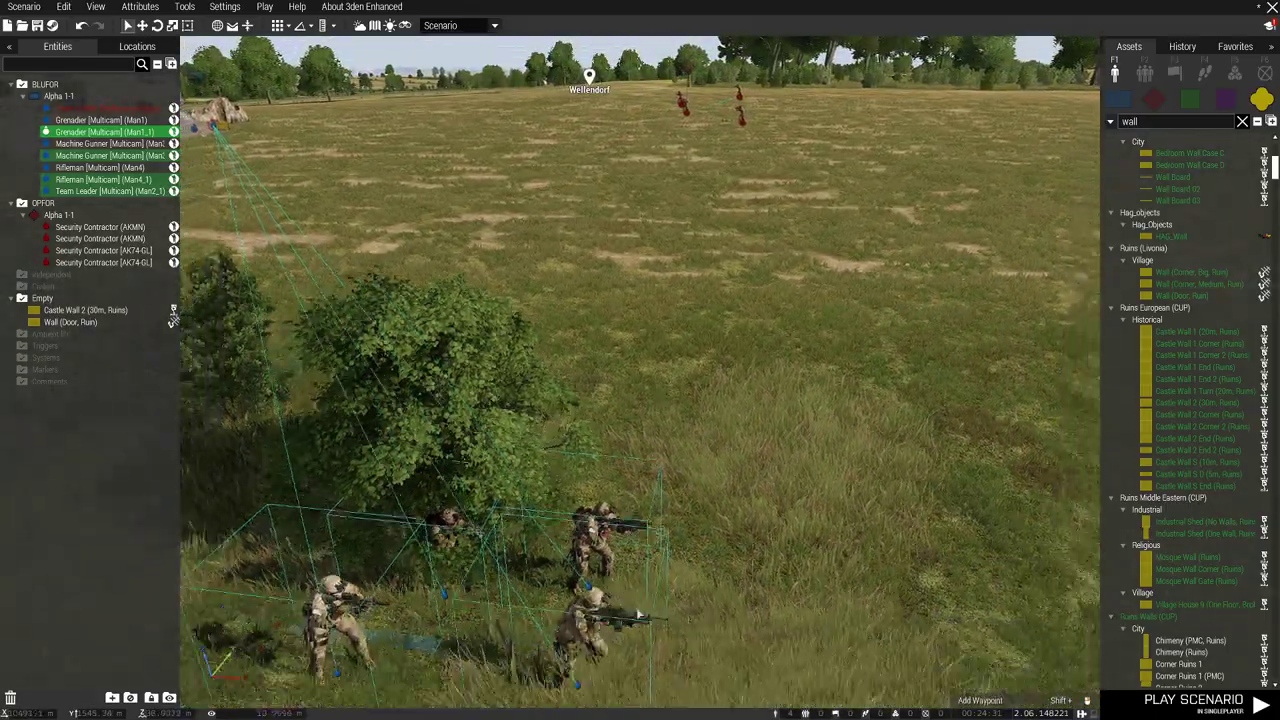
Spread the four duplicated soldiers into an evenly spaced line beside the bush and advance the whole line into the open field
{"action": "key", "text": "d"}
{"action": "left_click", "coordinate": [413, 511]}
{"action": "left_click_drag", "start_coordinate": [432, 518], "coordinate": [714, 463]}
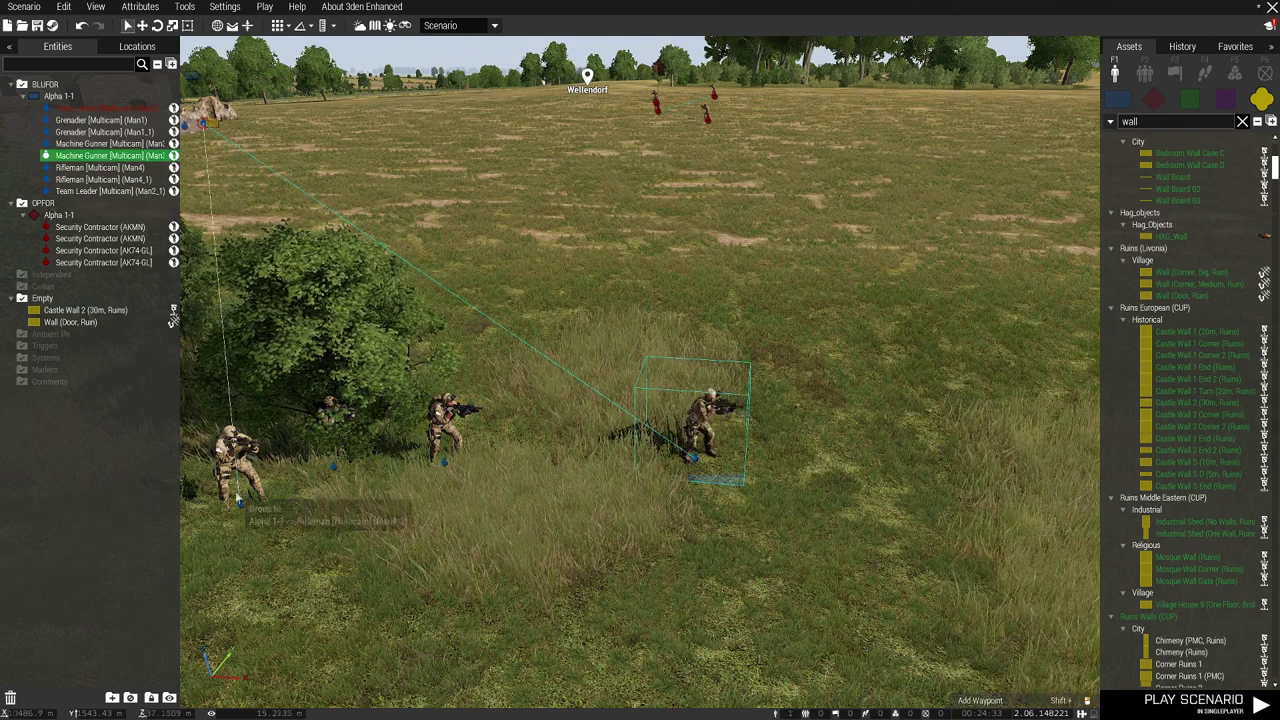
{"action": "left_click_drag", "start_coordinate": [241, 507], "coordinate": [849, 462]}
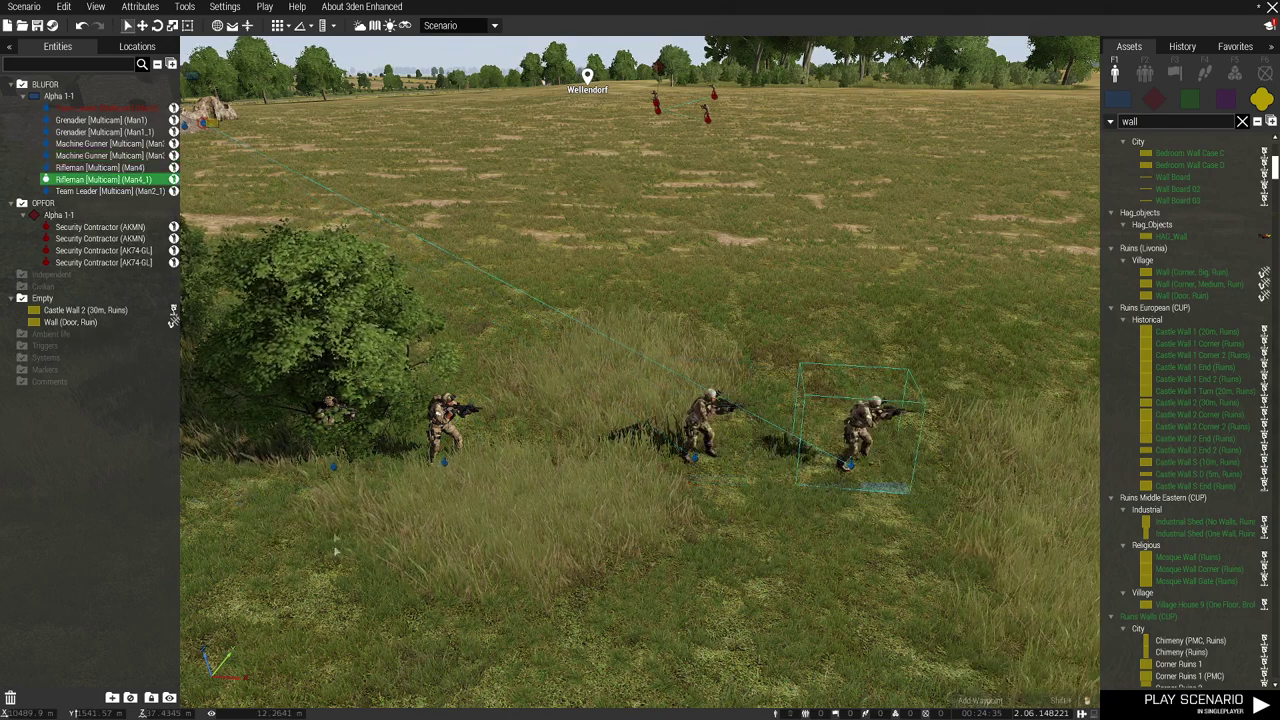
{"action": "left_click", "coordinate": [971, 557]}
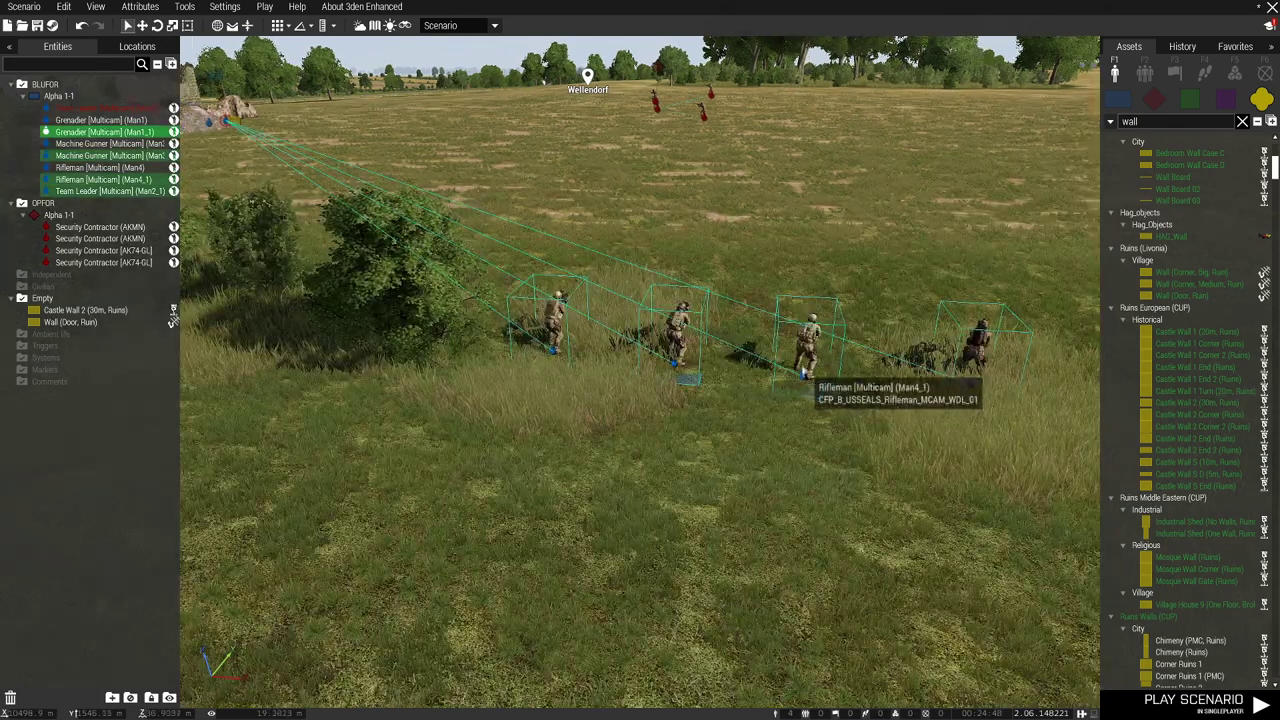
{"action": "left_click_drag", "start_coordinate": [803, 380], "coordinate": [760, 215]}
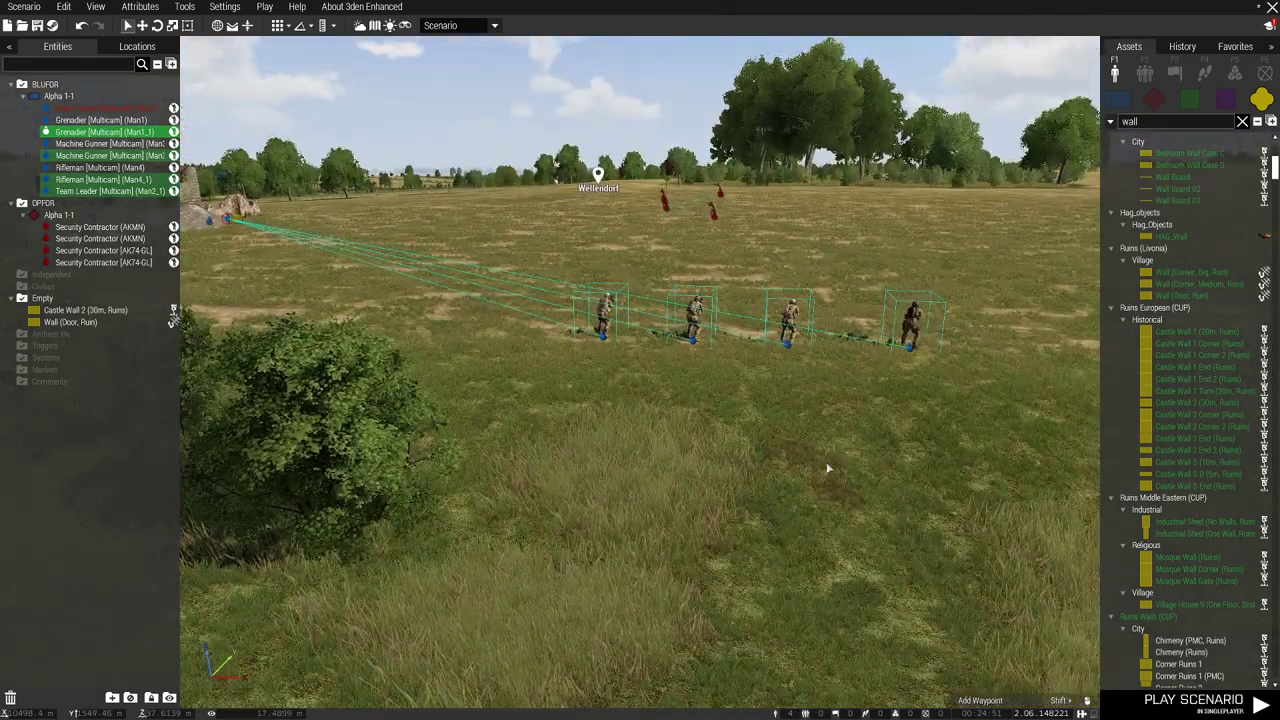
{"action": "left_click", "coordinate": [826, 463]}
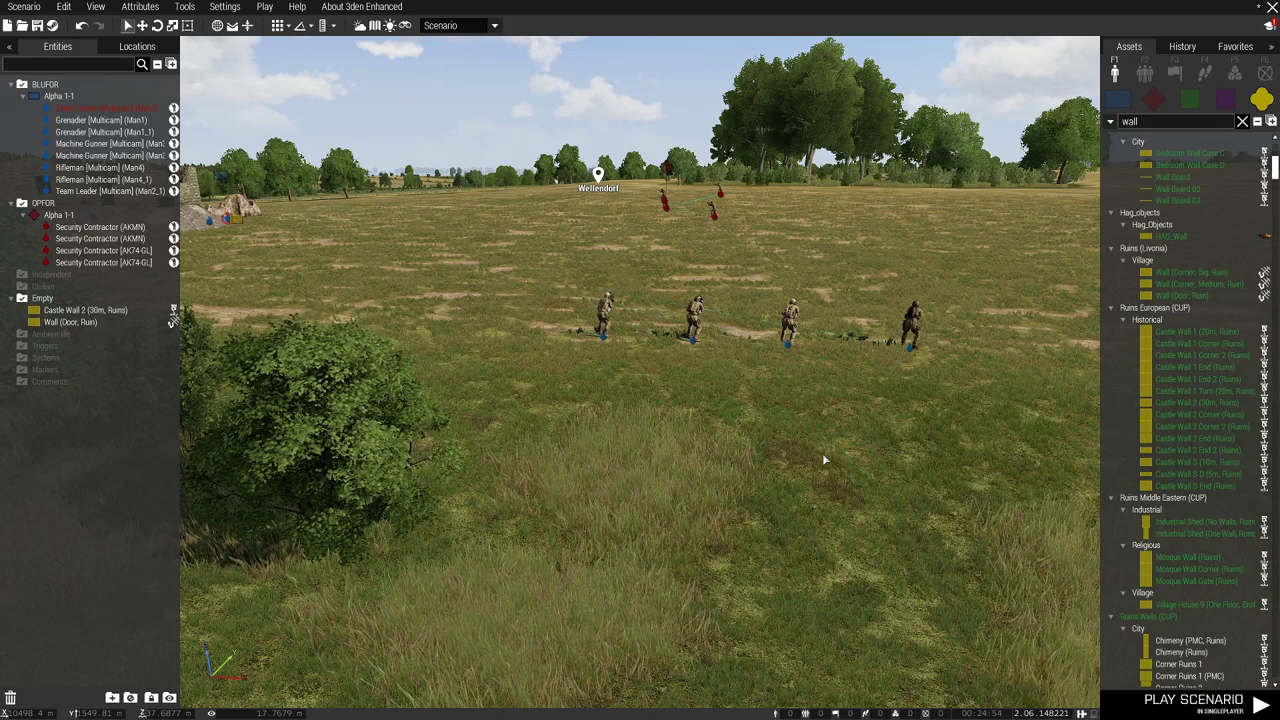
Examine the line's position relative to the ruins and the OPFOR squad, both from a distance and close behind the soldiers
{"action": "scroll", "coordinate": [822, 453], "scroll_direction": "down", "scroll_amount": 3}
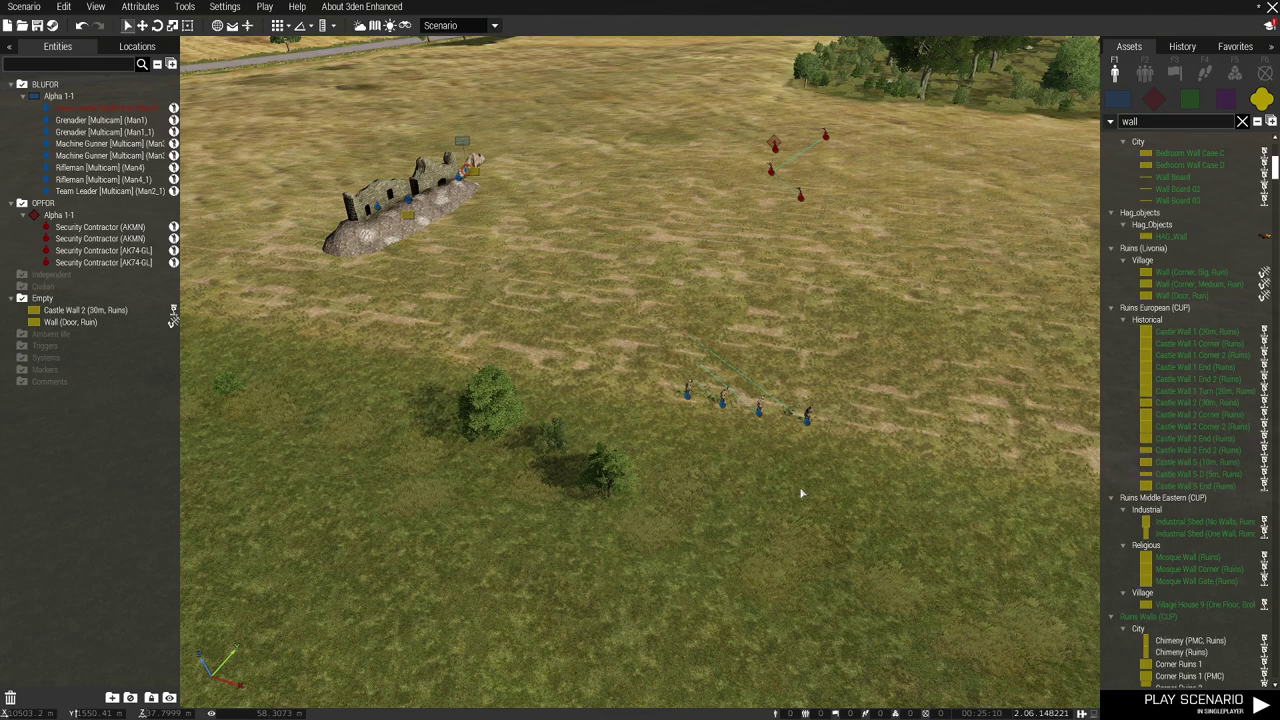
{"action": "scroll", "coordinate": [802, 491], "scroll_direction": "up", "scroll_amount": 5}
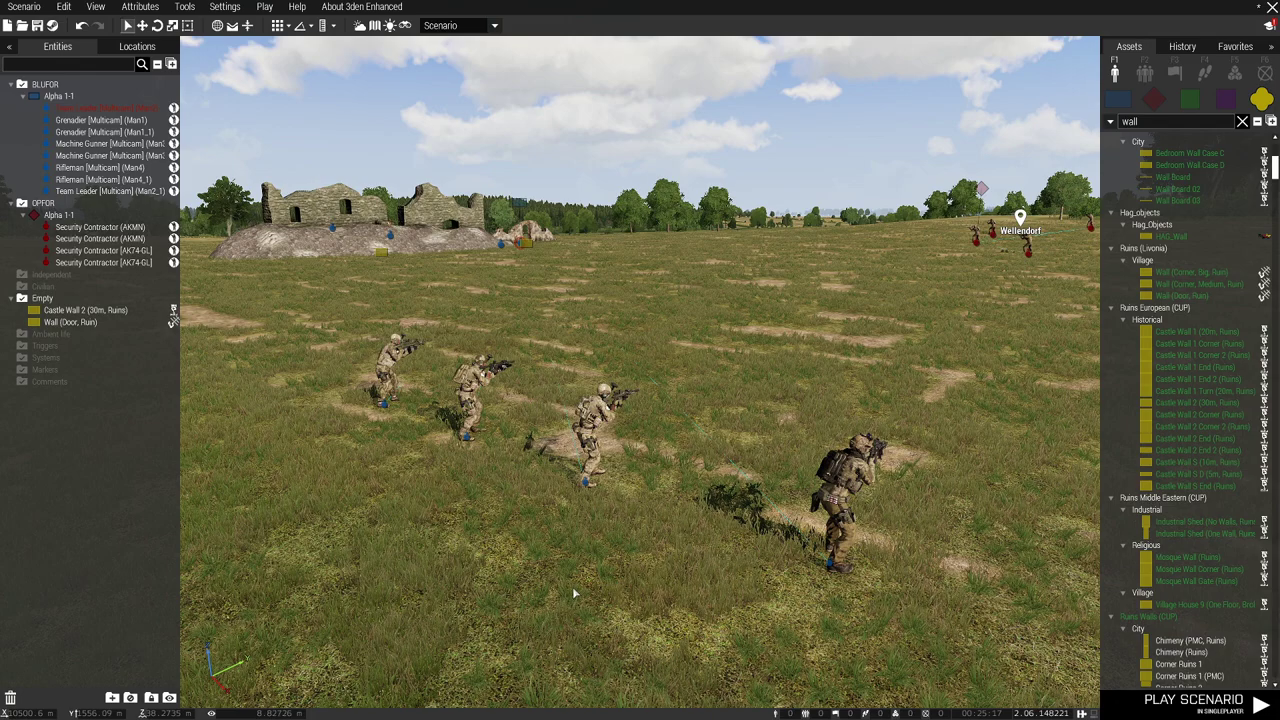
{"action": "scroll", "coordinate": [578, 580], "scroll_direction": "down", "scroll_amount": 5}
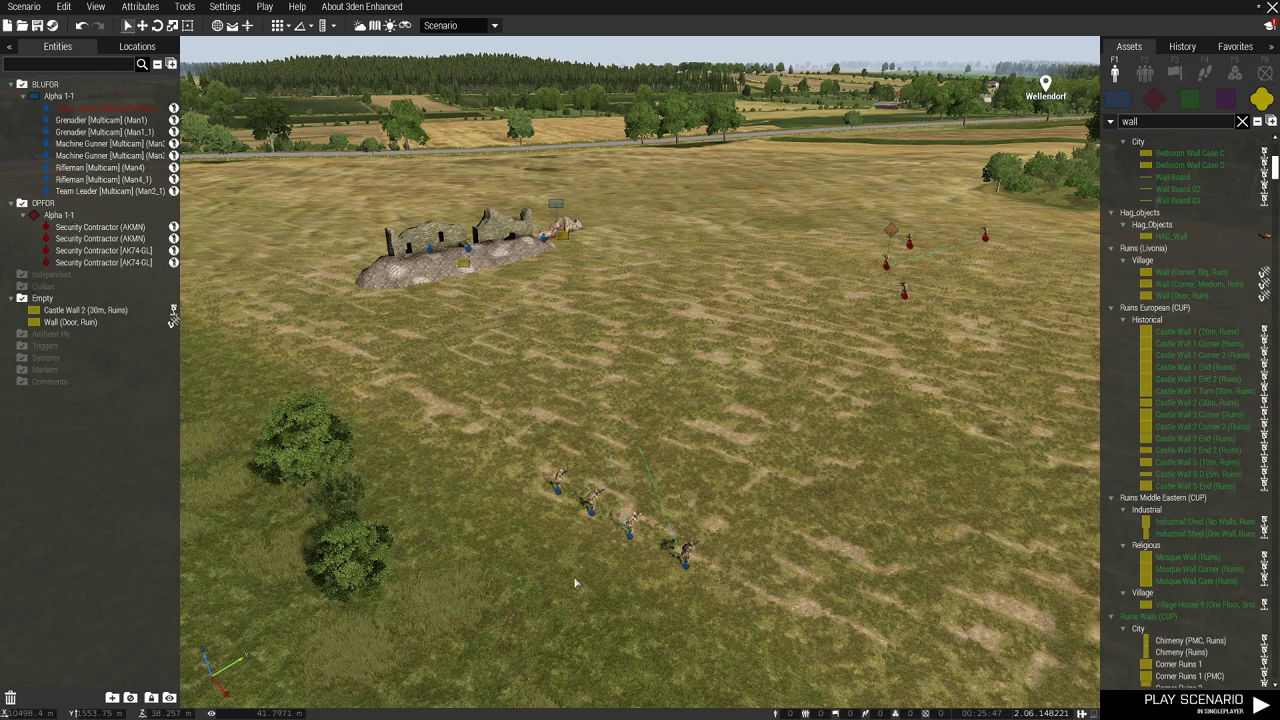
{"action": "scroll", "coordinate": [574, 578], "scroll_direction": "up", "scroll_amount": 5}
{"action": "left_click_drag", "start_coordinate": [574, 578], "coordinate": [571, 541]}
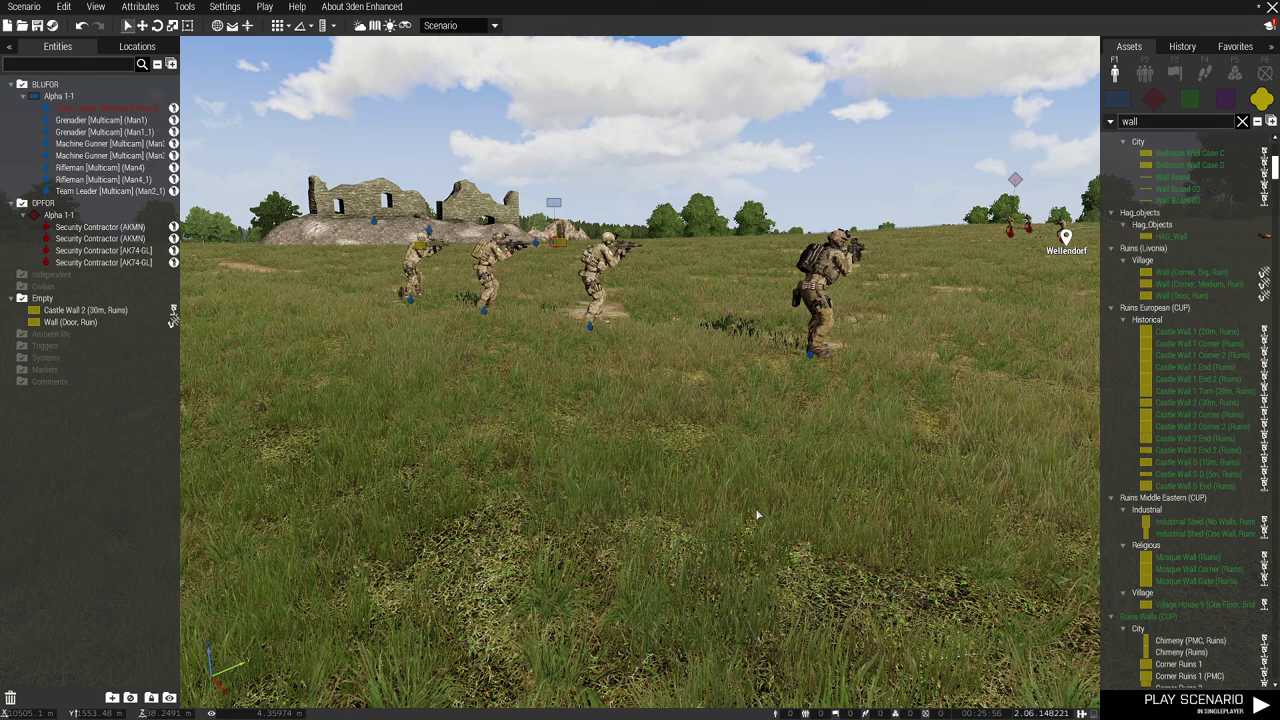
{"action": "scroll", "coordinate": [767, 510], "scroll_direction": "down", "scroll_amount": 4}
{"action": "left_click_drag", "start_coordinate": [767, 510], "coordinate": [742, 493]}
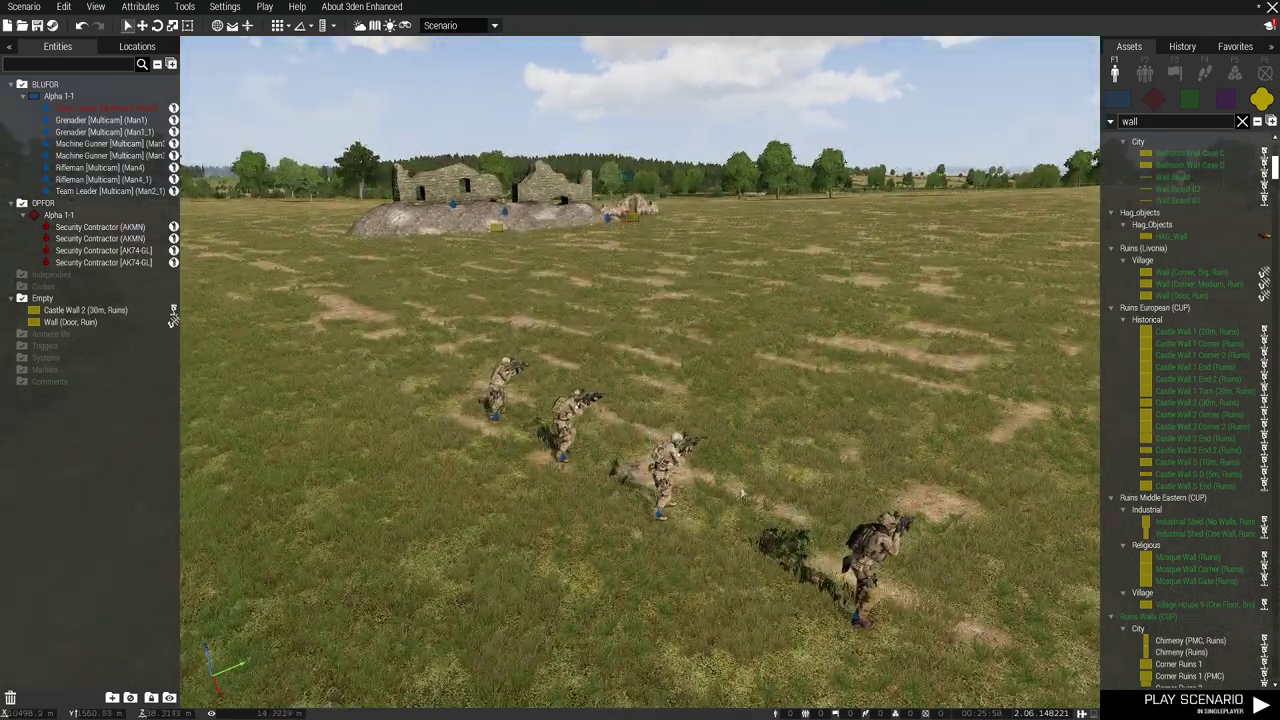
Try the line's second soldier from the ruins side at the end of the castle wall, and return the soldier to the line
{"action": "left_click_drag", "start_coordinate": [563, 458], "coordinate": [363, 218]}
{"action": "left_click", "coordinate": [661, 389]}
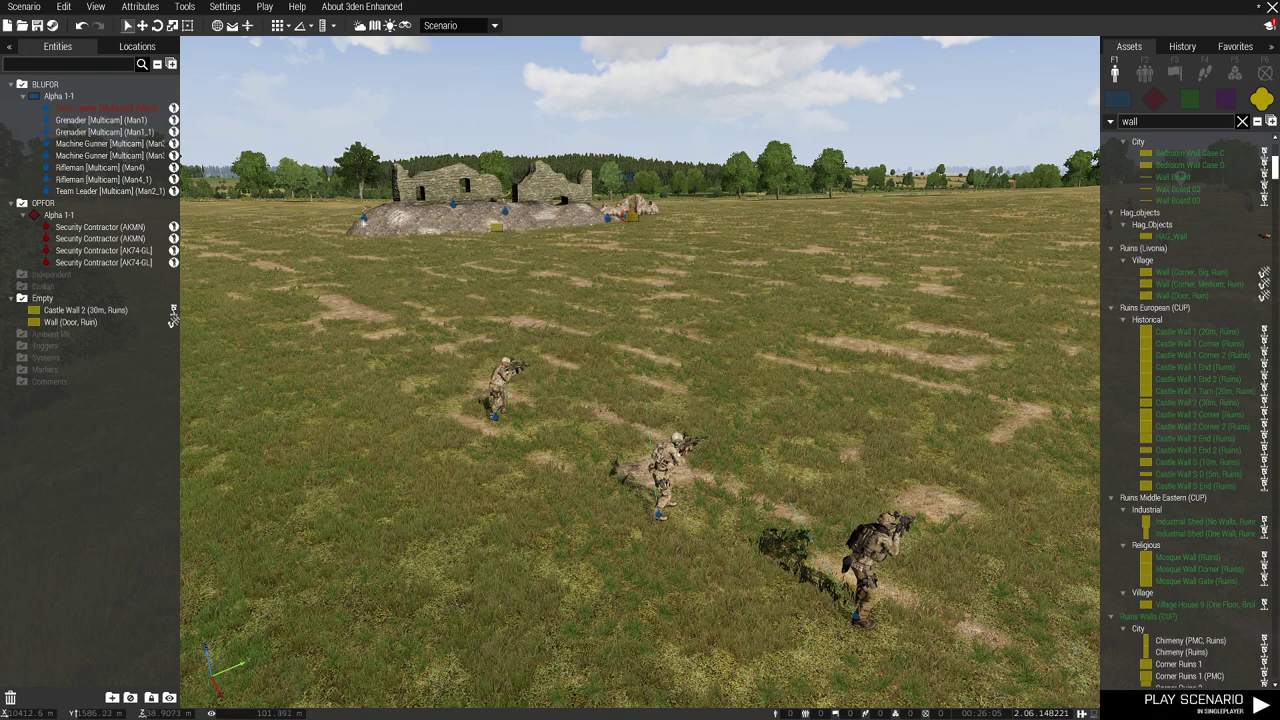
{"action": "left_click_drag", "start_coordinate": [363, 218], "coordinate": [577, 456]}
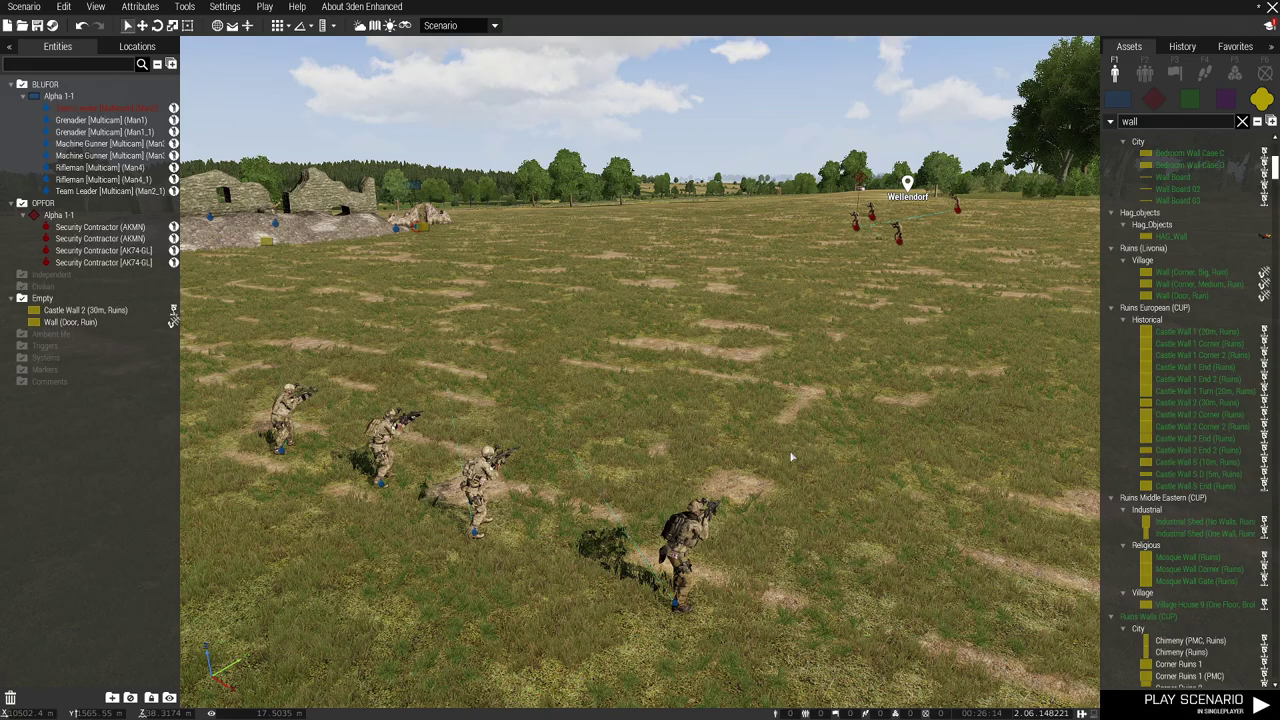
Examine the line of soldiers from behind and close up from the front, and the original team's cover behind the castle ruins
{"action": "key", "text": "z"}
{"action": "left_click_drag", "start_coordinate": [802, 462], "coordinate": [763, 491]}
{"action": "key", "text": "q"}
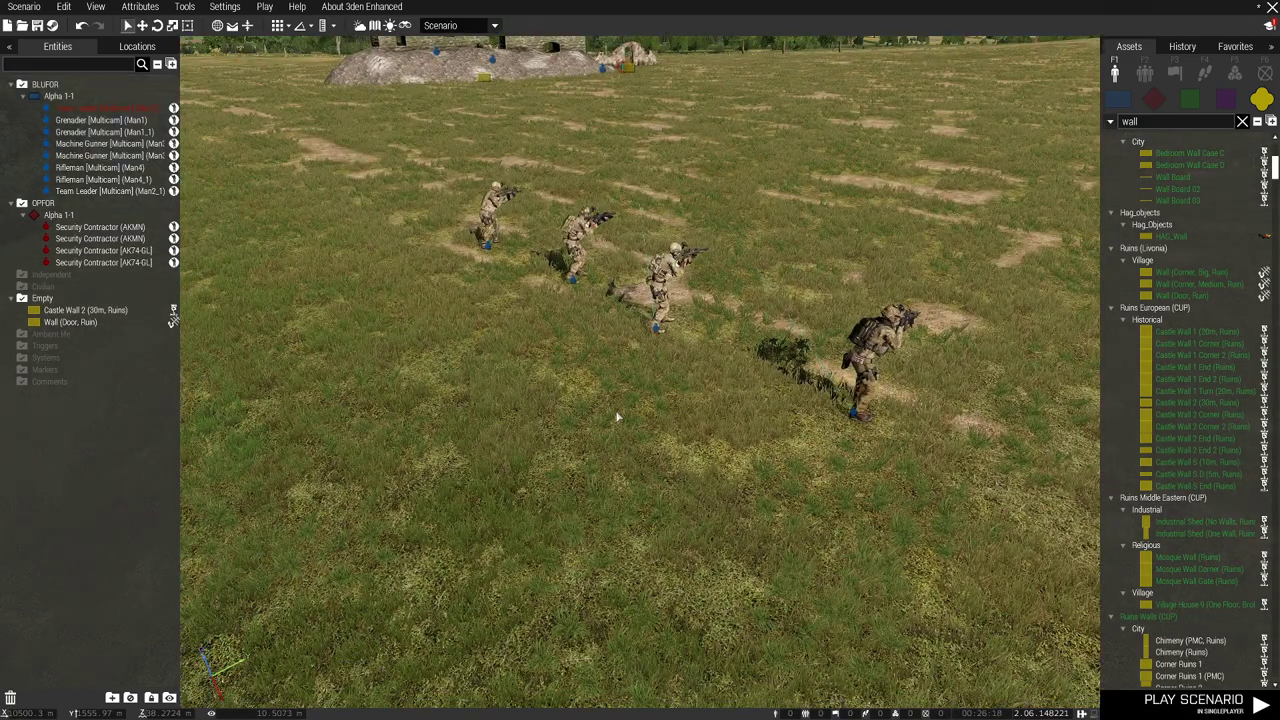
{"action": "key", "text": "d"}
{"action": "left_click_drag", "start_coordinate": [637, 416], "coordinate": [568, 507]}
{"action": "key", "text": "z"}
{"action": "key", "text": "d"}
{"action": "key", "text": "d"}
{"action": "key", "text": "d"}
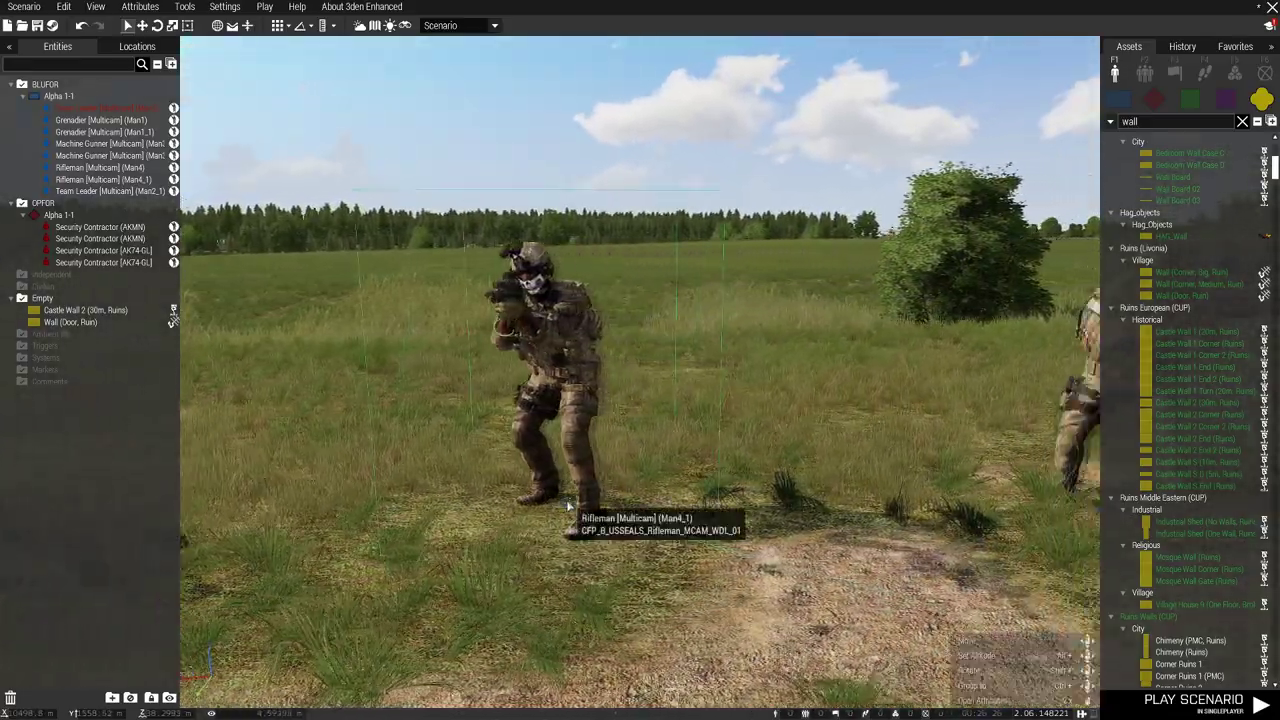
{"action": "key", "text": "d"}
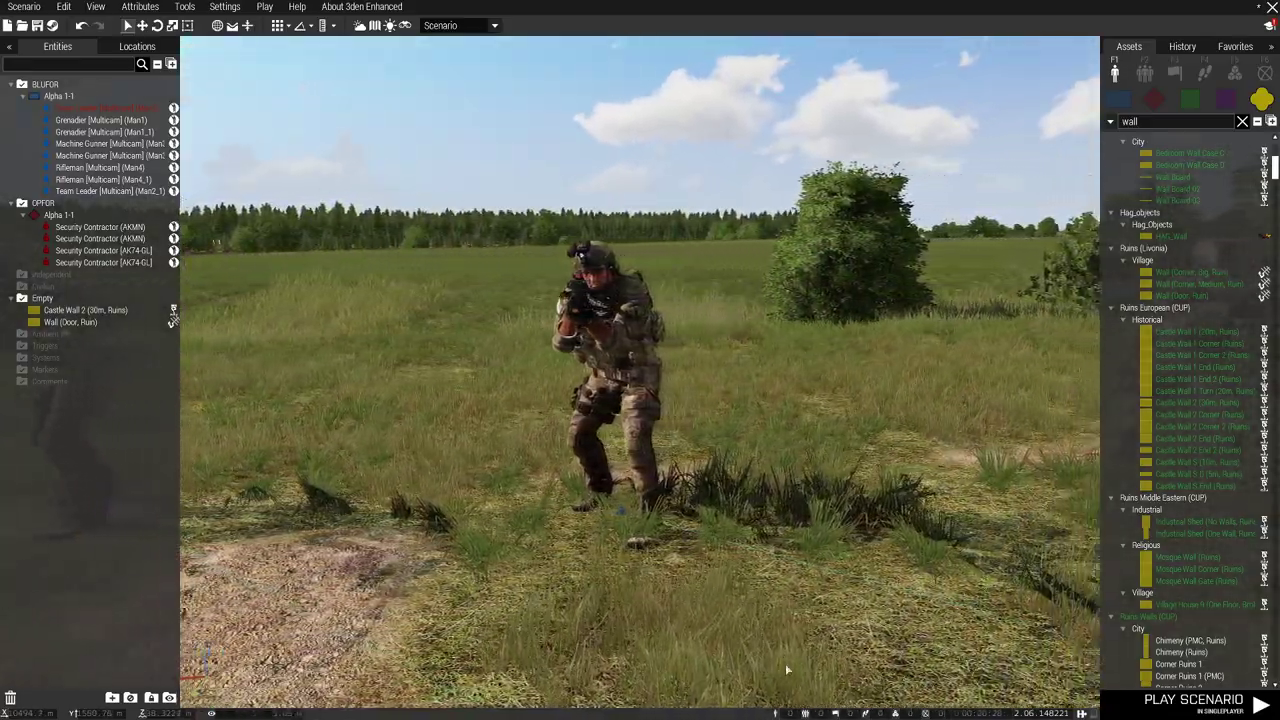
{"action": "key", "text": "w"}
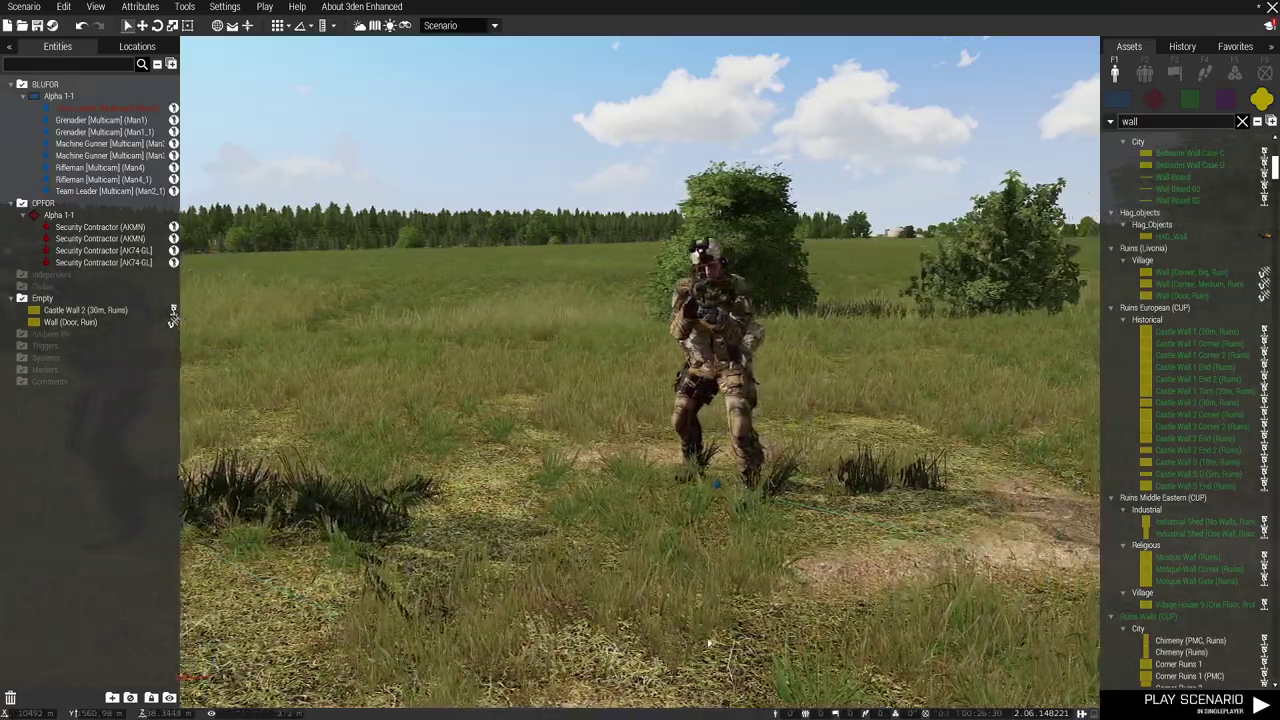
{"action": "key", "text": "q"}
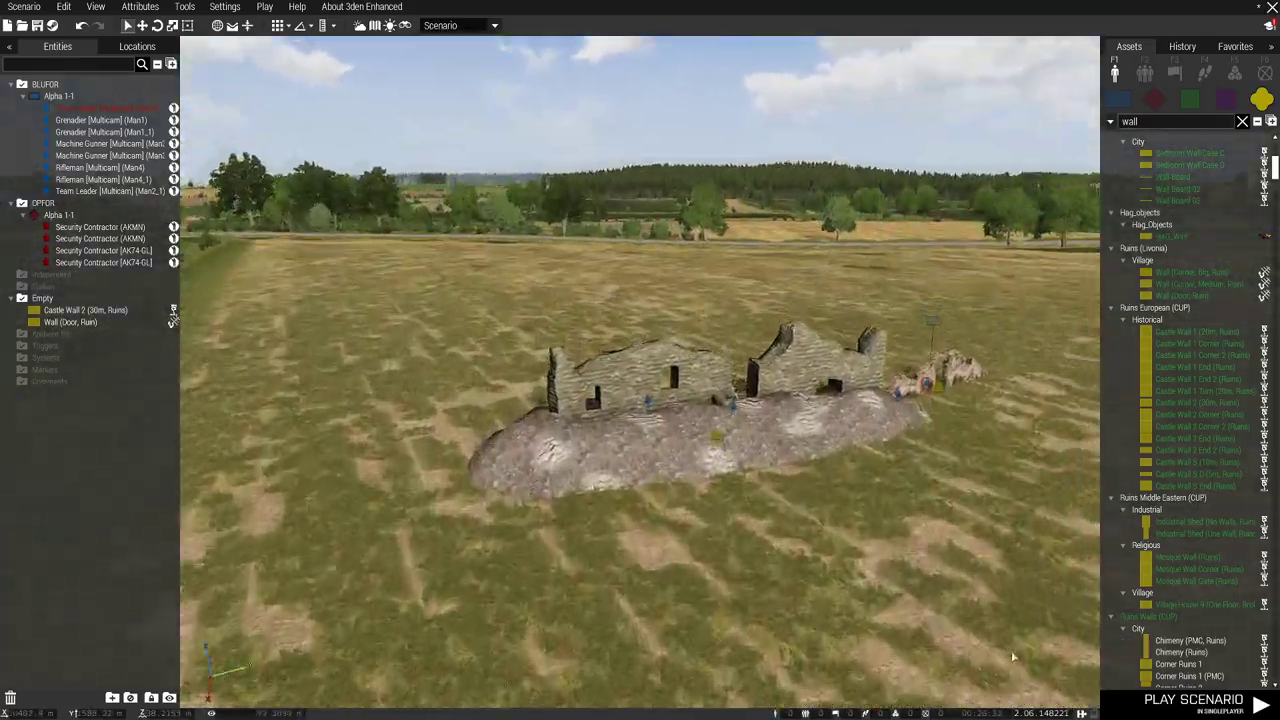
{"action": "key", "text": "w"}
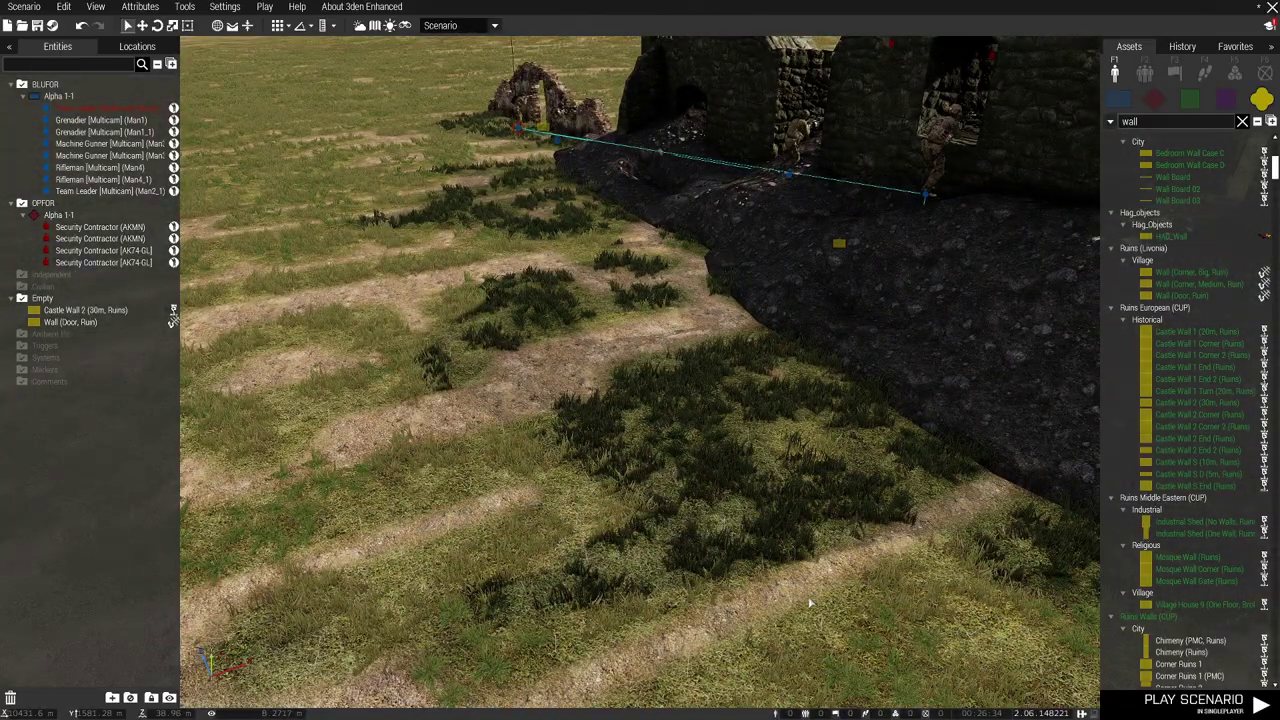
{"action": "key", "text": "w"}
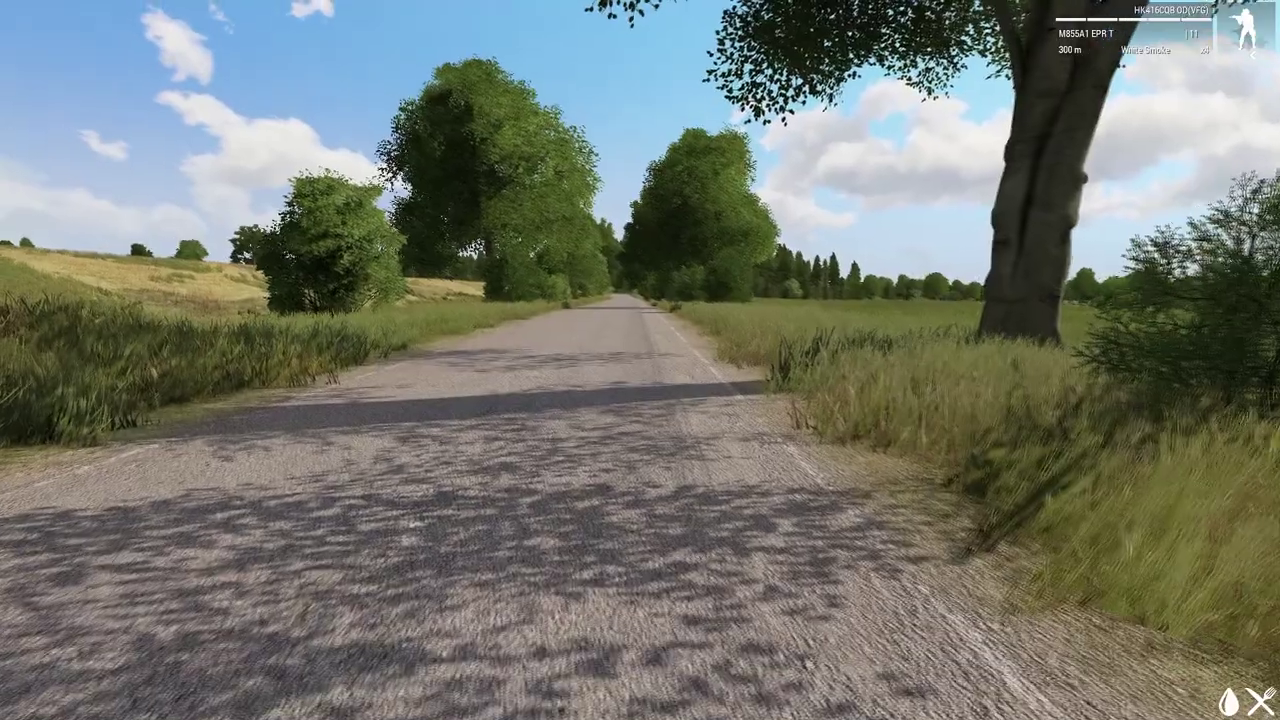
{"action": "key", "text": "w"}
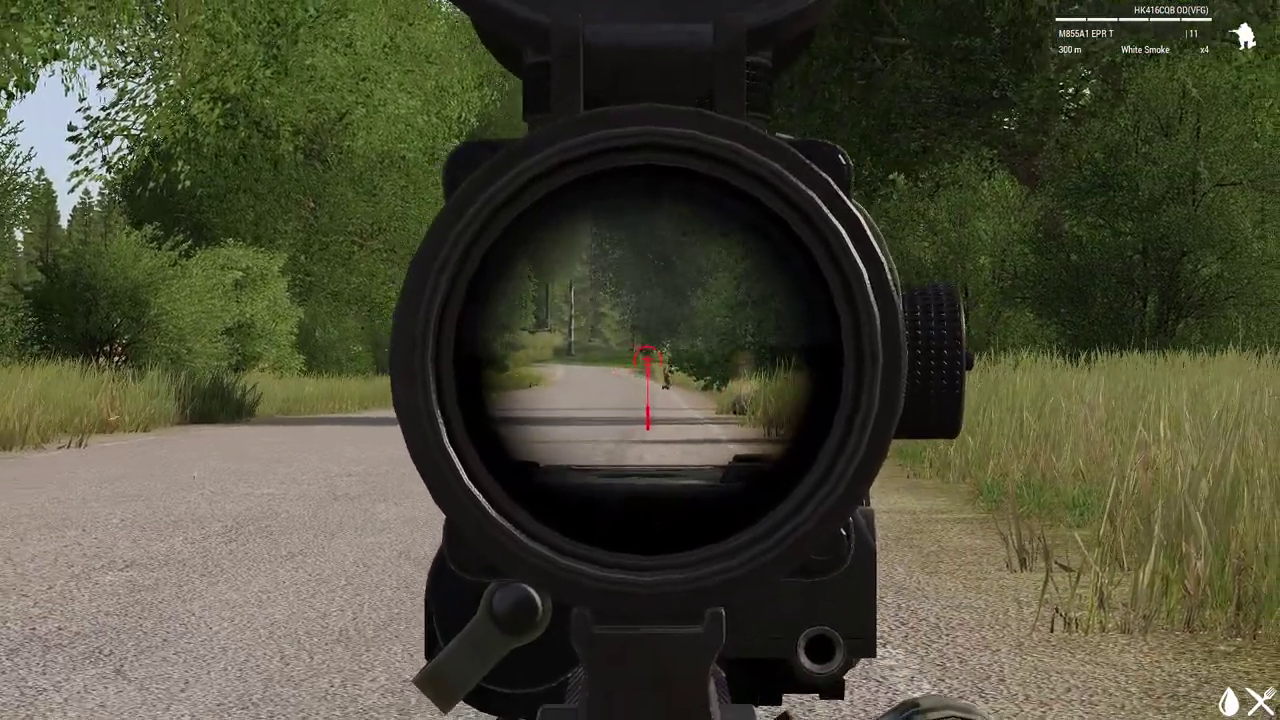
{"action": "left_click", "coordinate": [640, 360]}
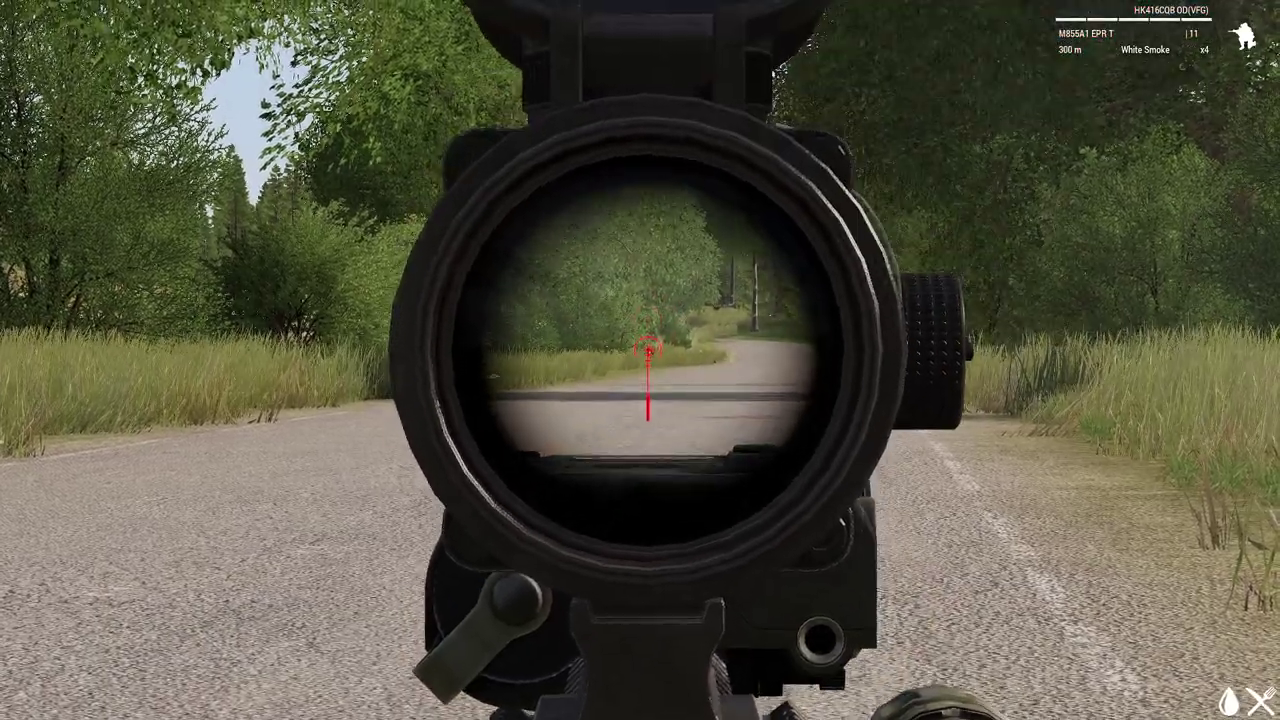